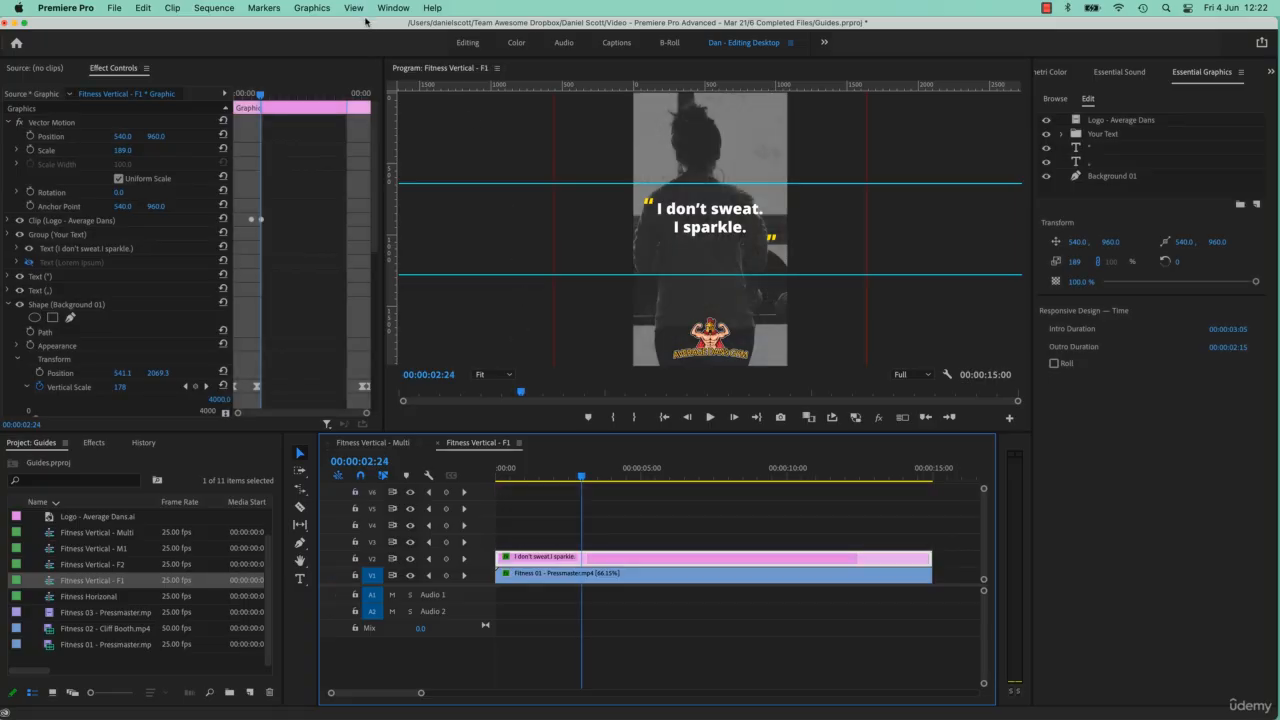
Step: Apply the Social Branding - Vertical guide template to the Fitness Vertical - F1 sequence
click(353, 8)
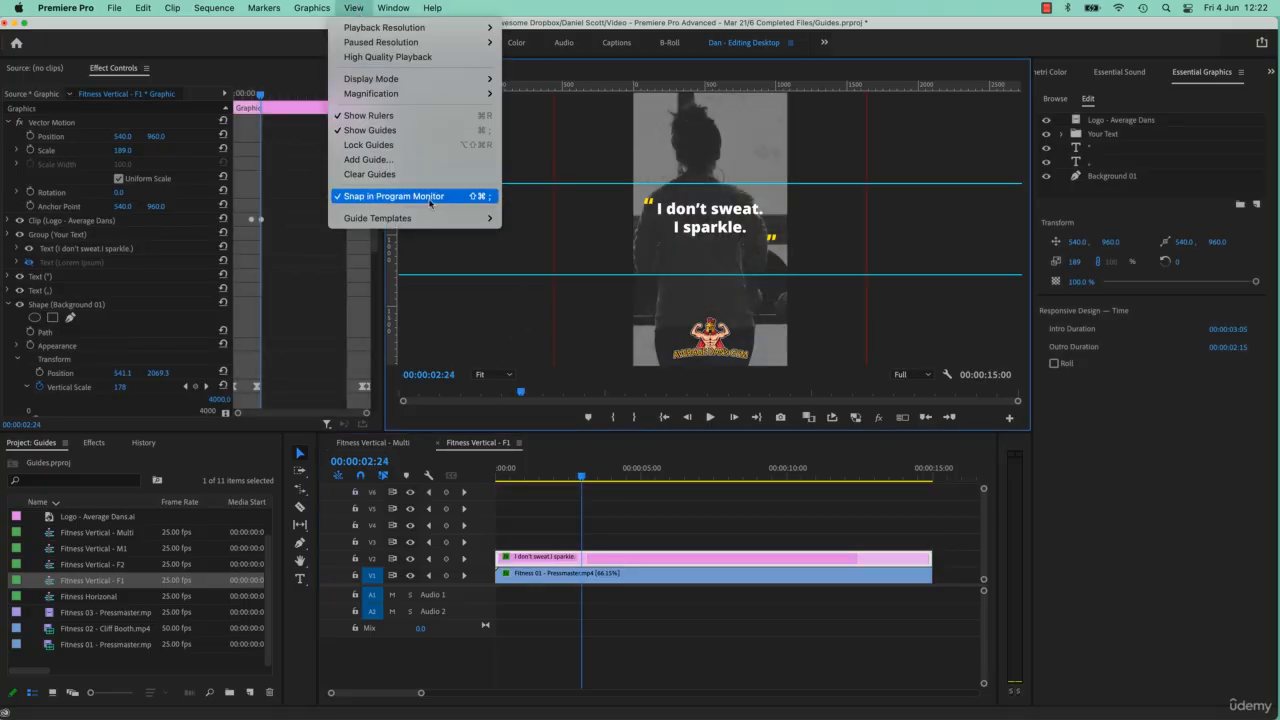
mouse_move(422, 220)
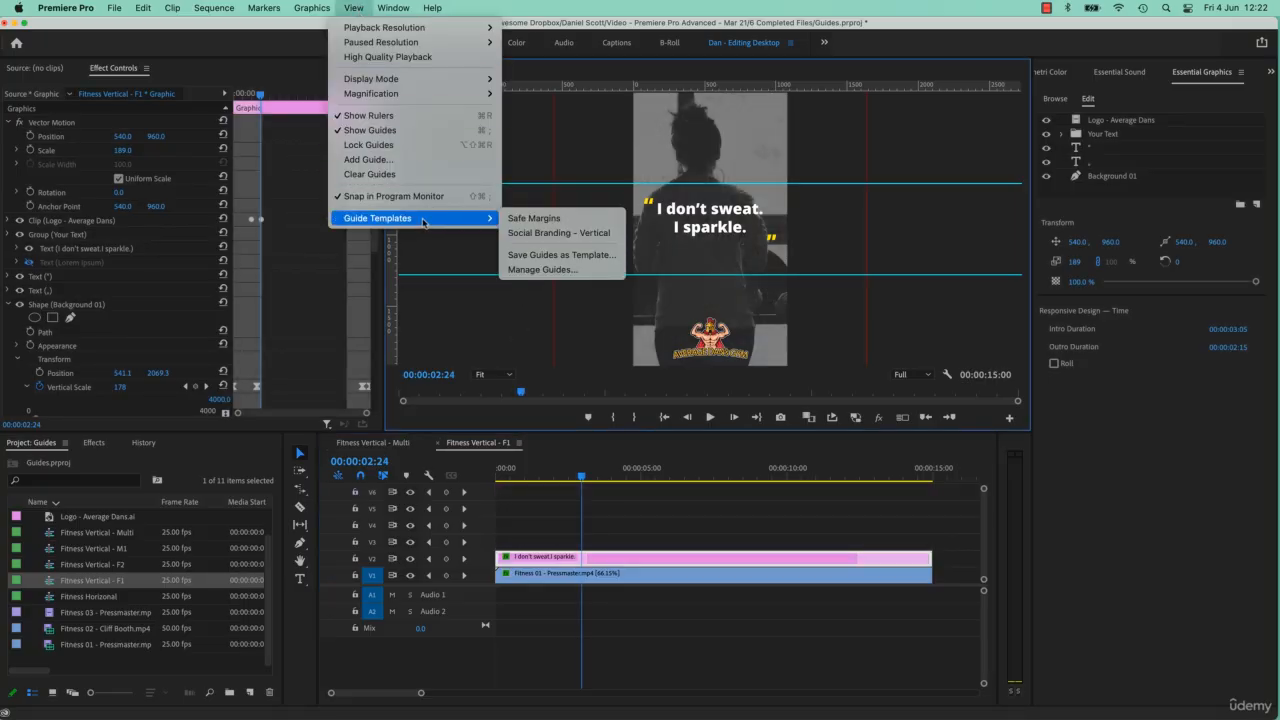
click(531, 236)
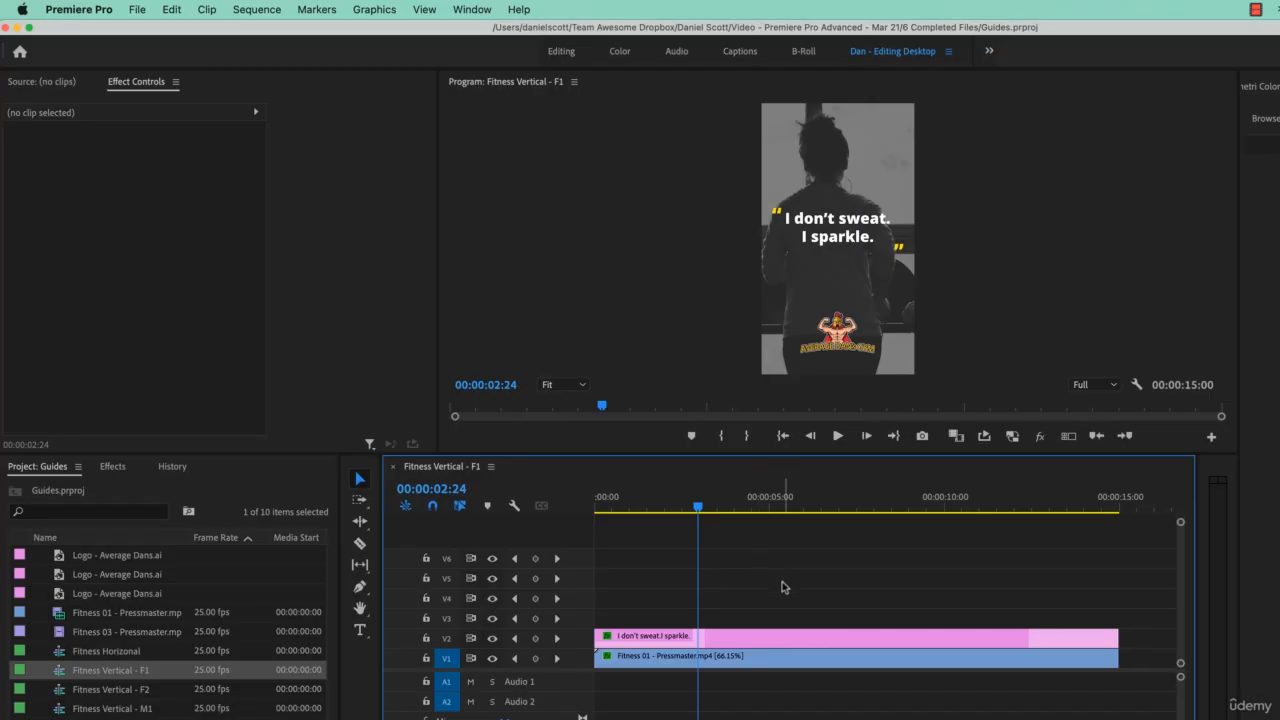
Step: Turn on guide display for the Fitness Vertical - F1 program monitor
click(643, 224)
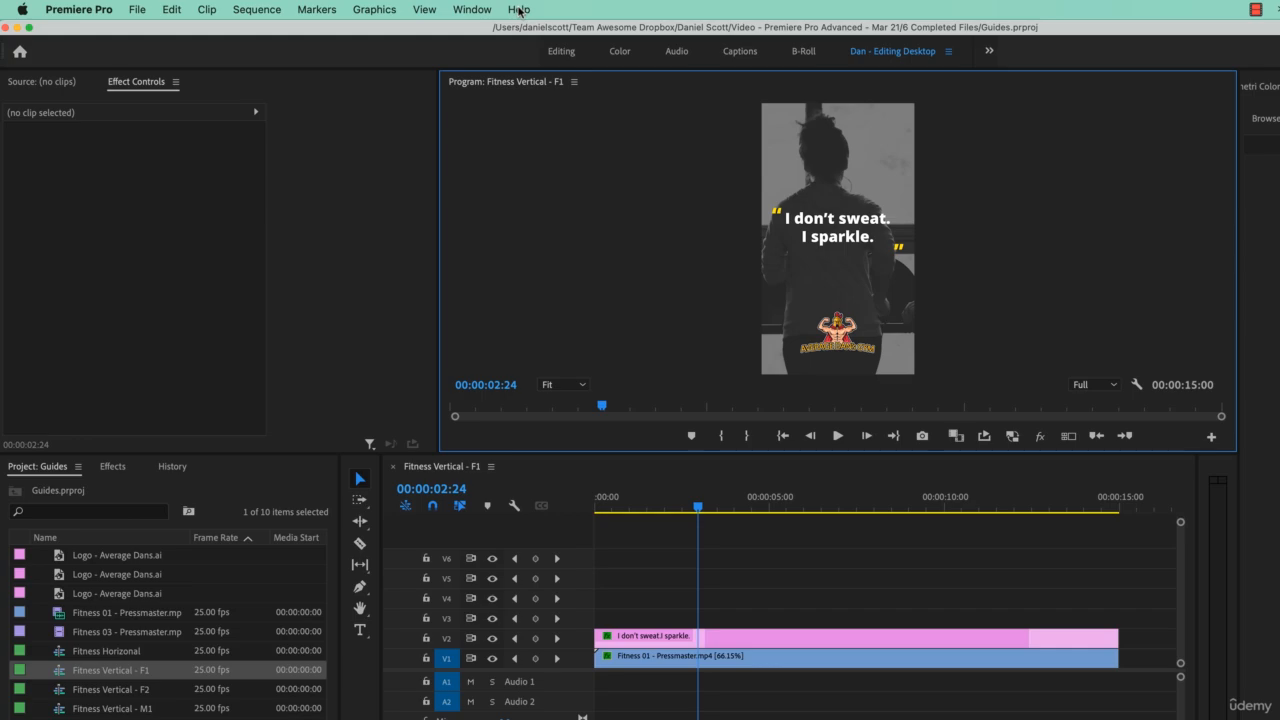
click(426, 10)
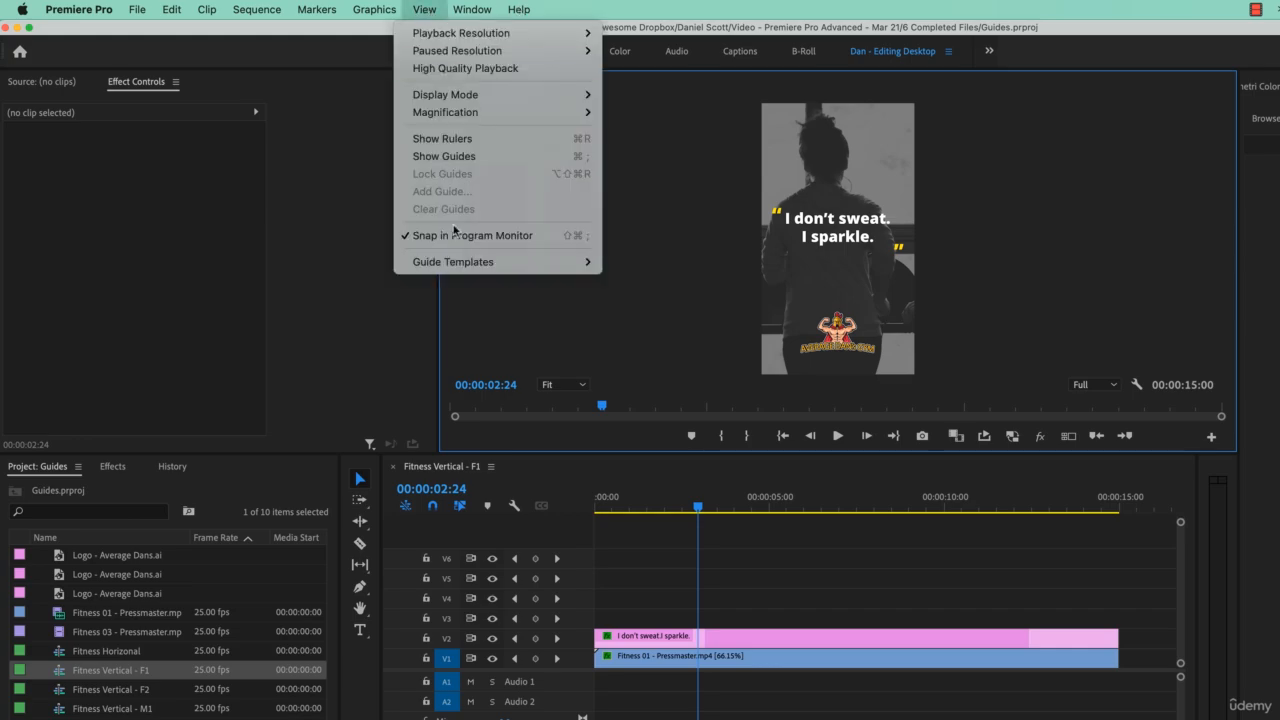
click(444, 156)
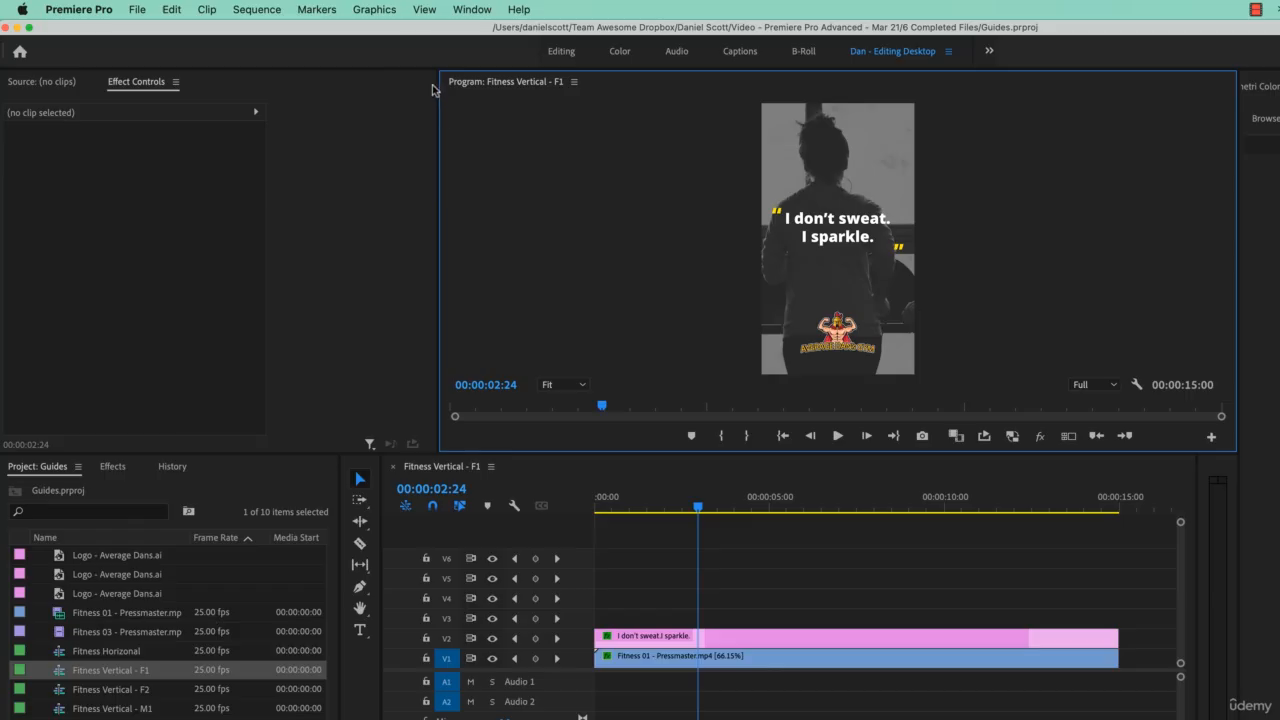
Step: Add a horizontal guide positioned 50 pixels from the bottom of the frame
click(436, 11)
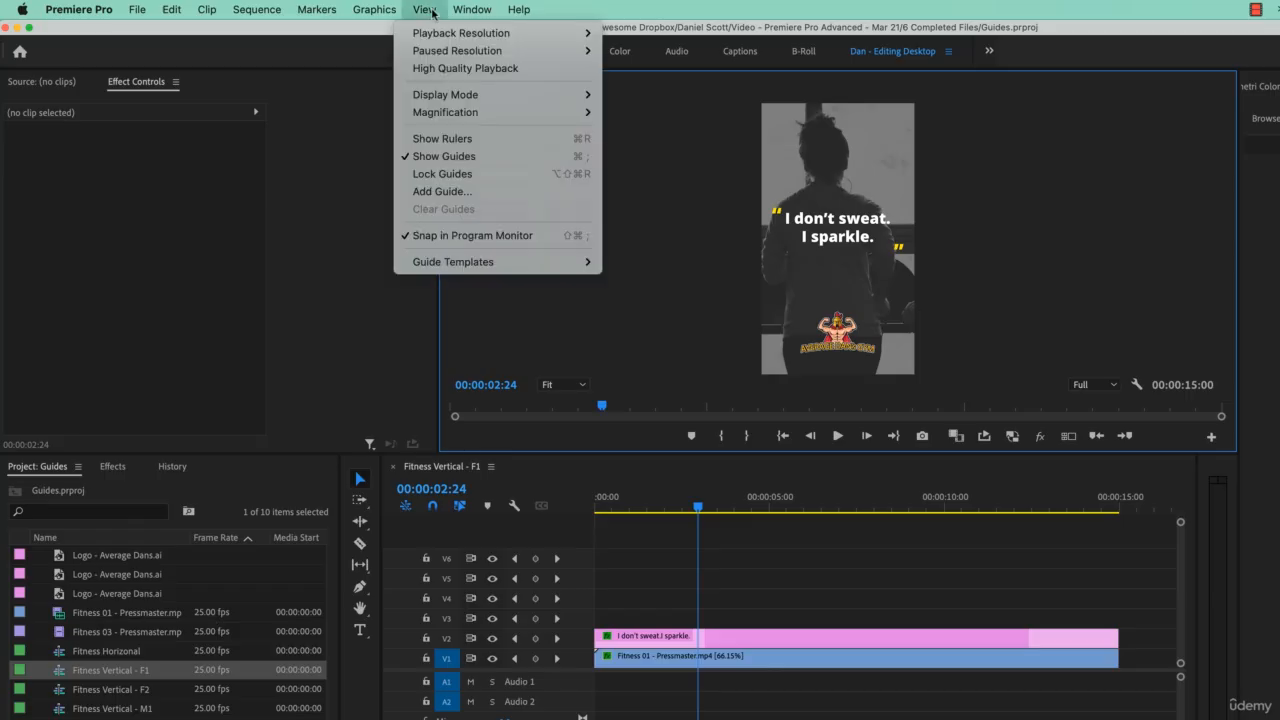
click(446, 192)
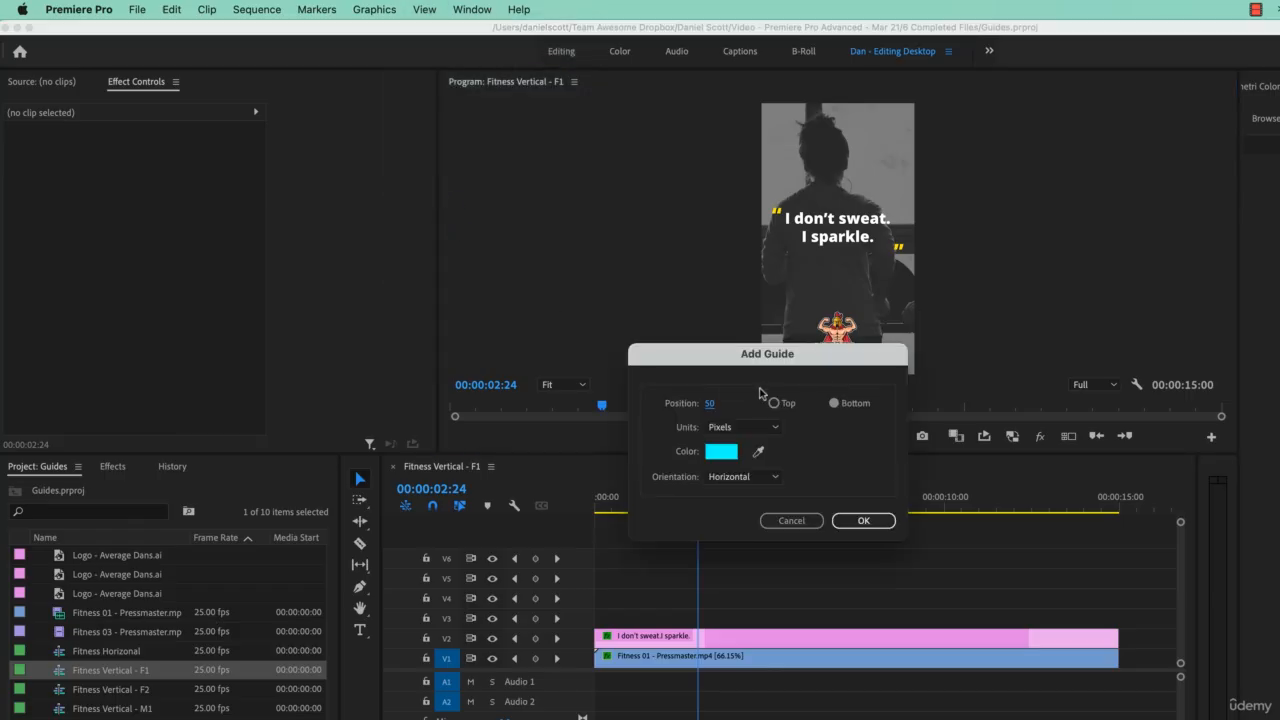
drag(719, 361, 934, 364)
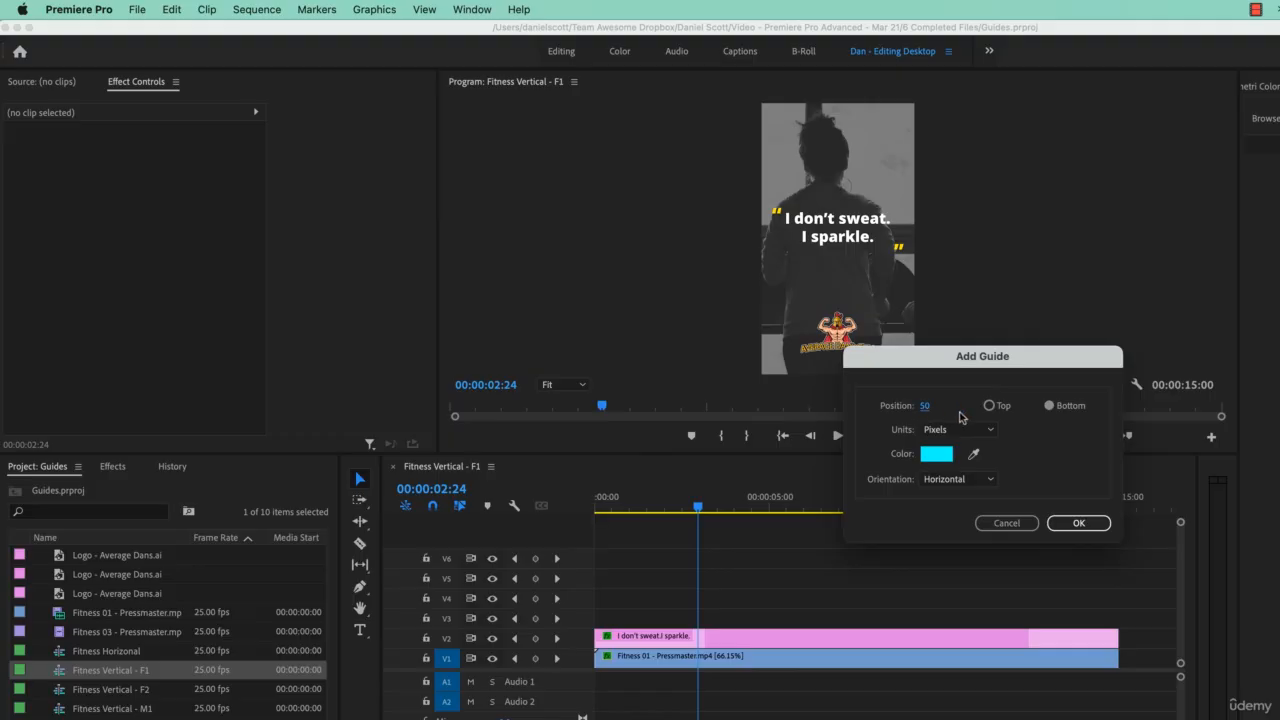
click(926, 406)
drag(863, 359, 733, 419)
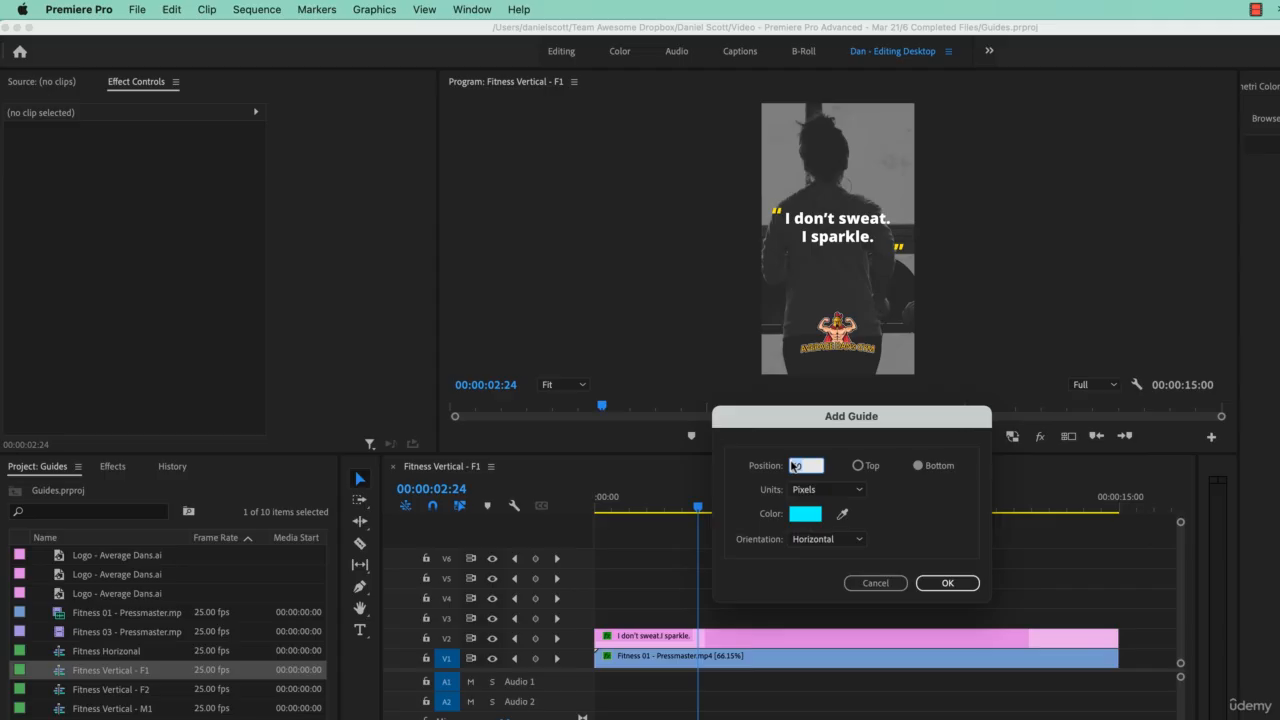
click(938, 466)
click(938, 583)
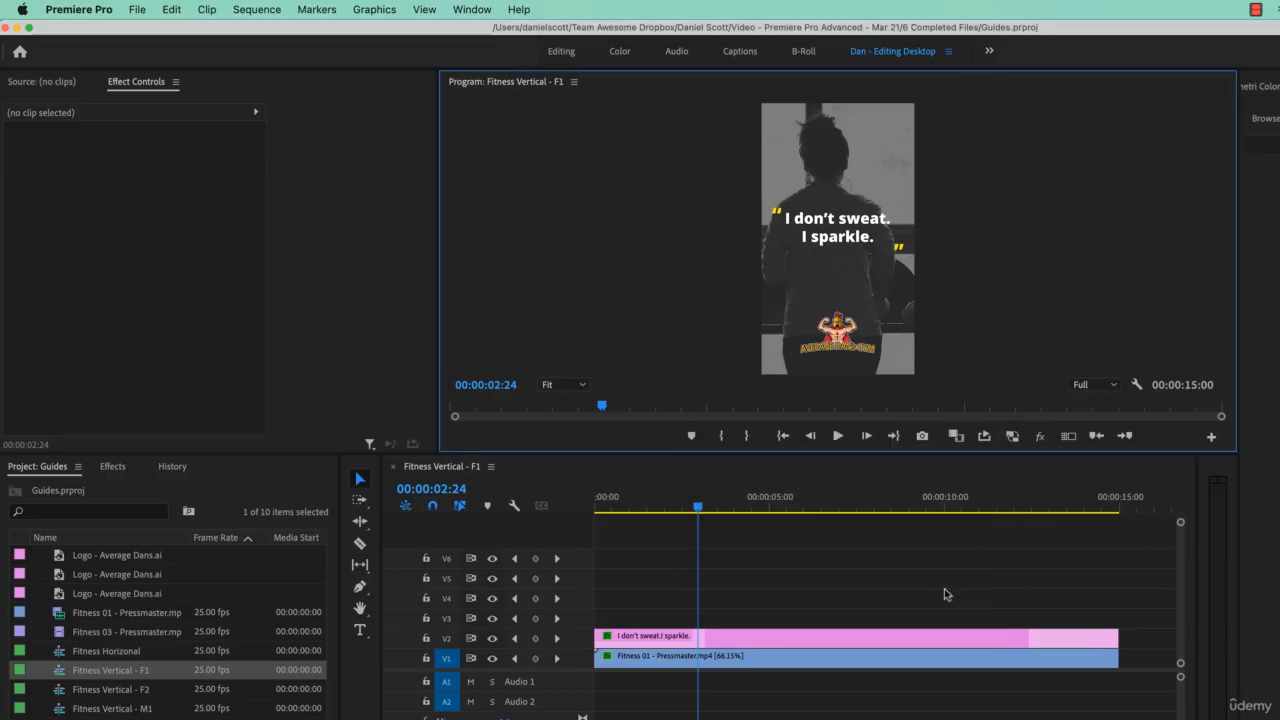
Step: Move the gym logo down so its lower edge snaps to the horizontal guide
click(846, 342)
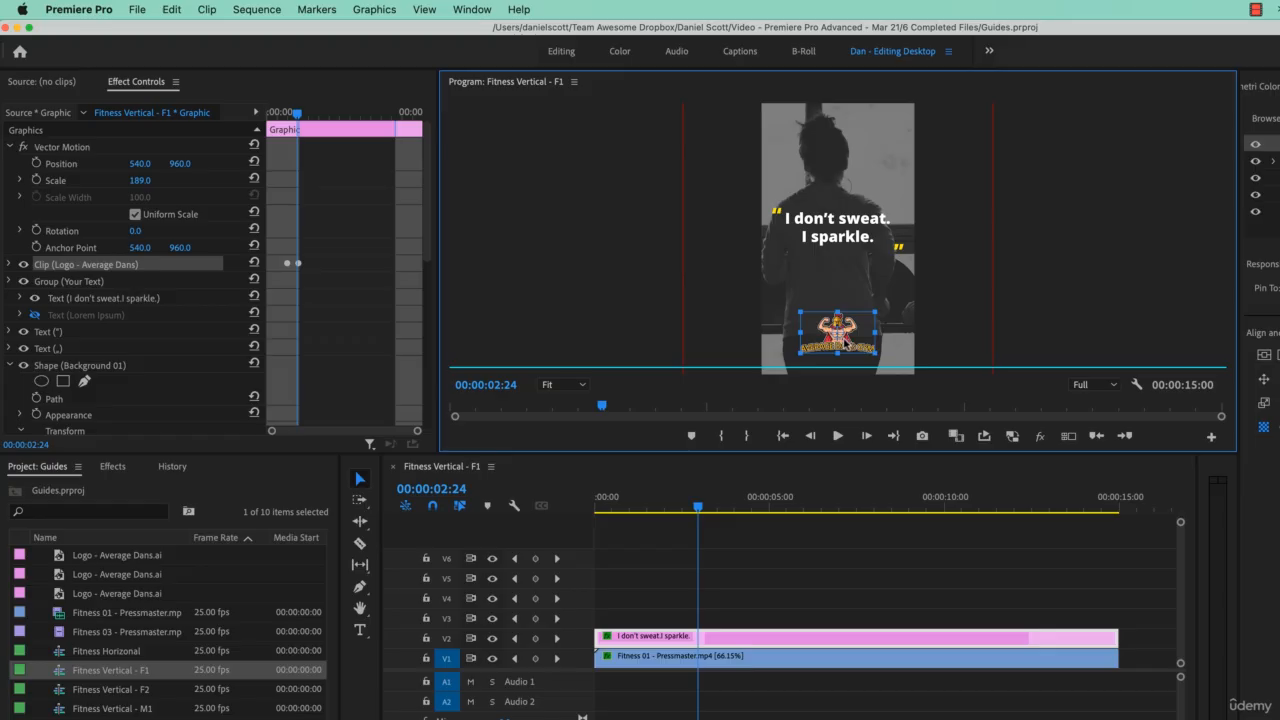
drag(846, 342, 847, 357)
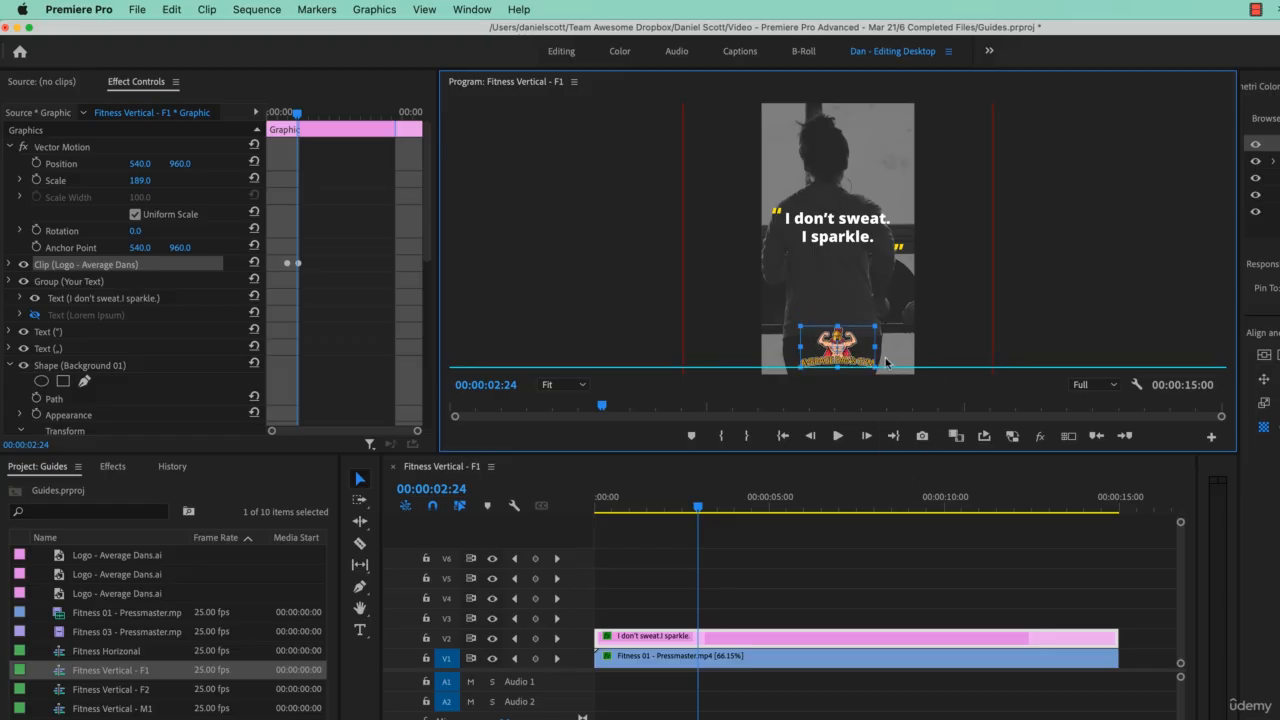
mouse_move(853, 345)
mouse_down()
mouse_move(856, 326)
mouse_move(854, 347)
mouse_up()
click(433, 14)
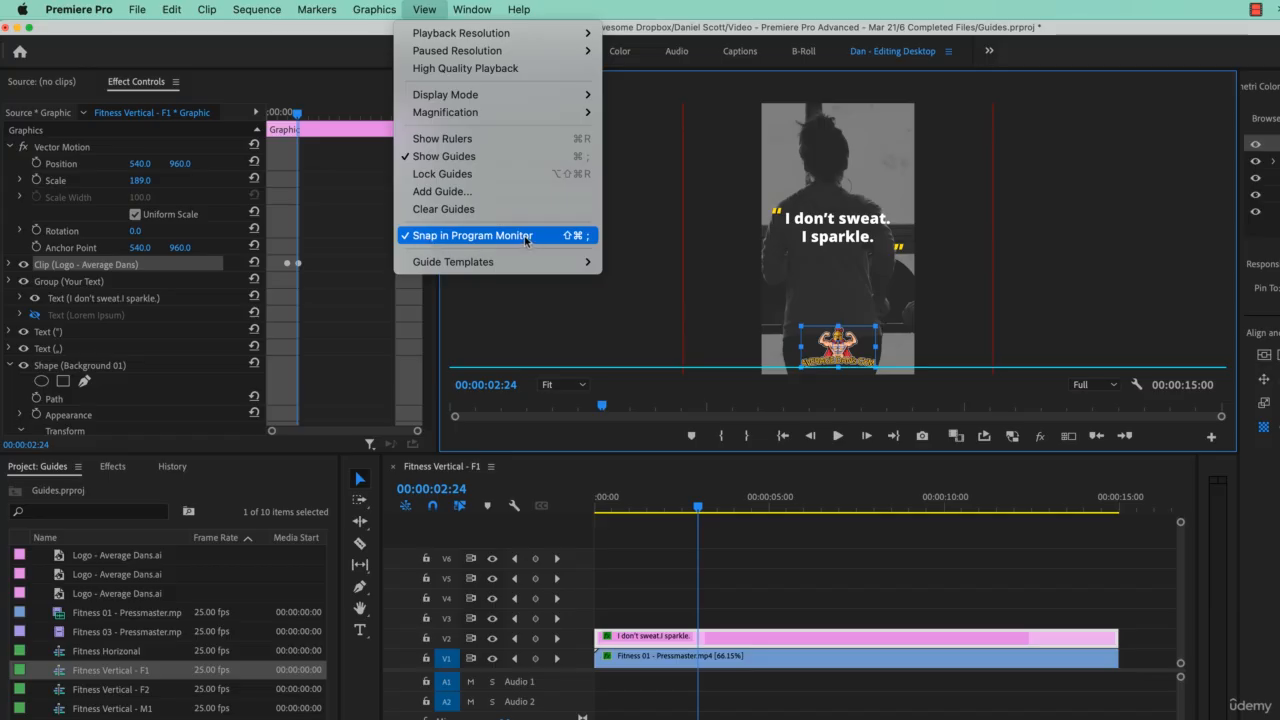
click(627, 293)
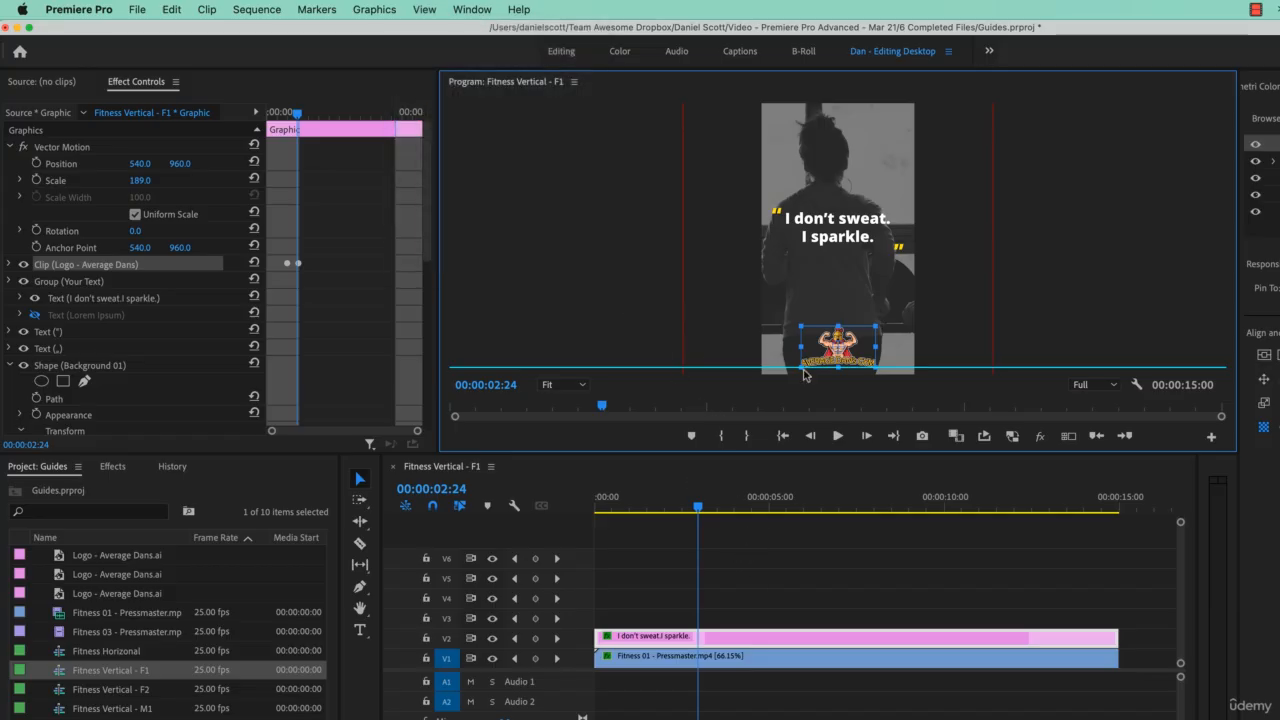
Step: Show the rulers and pull out a vertical guide just inside the left edge of the video frame
click(424, 9)
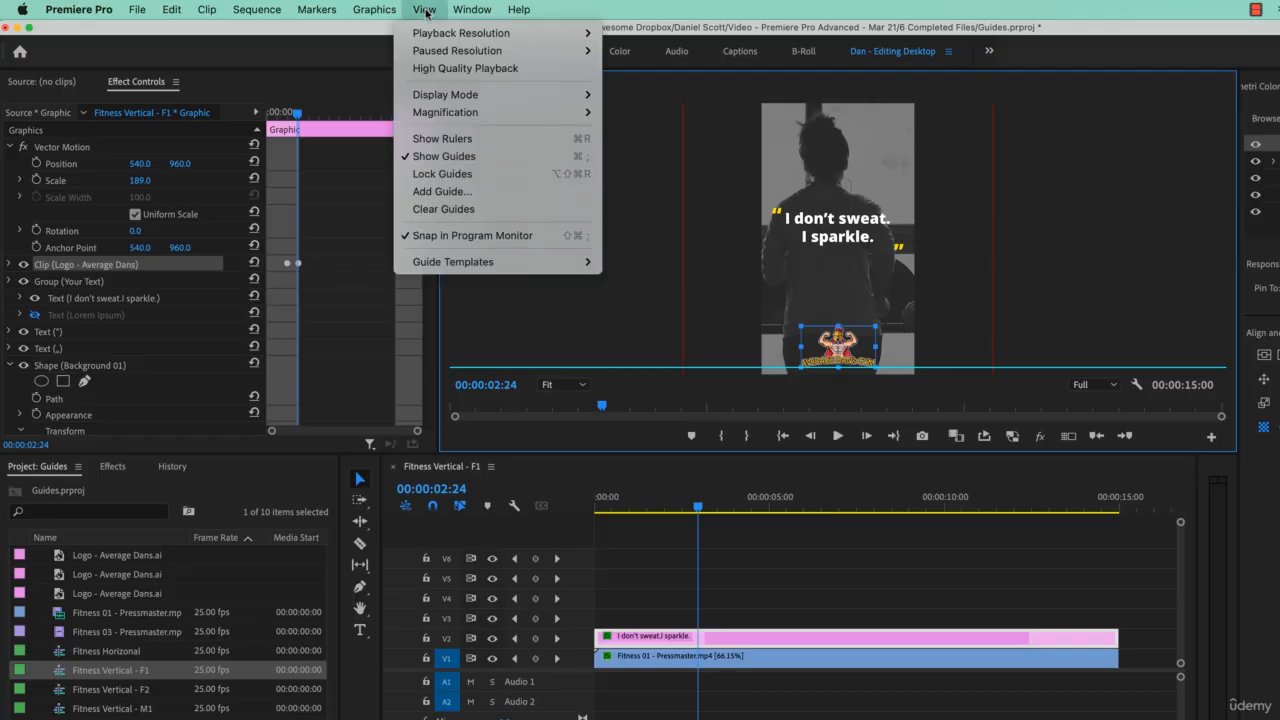
click(443, 139)
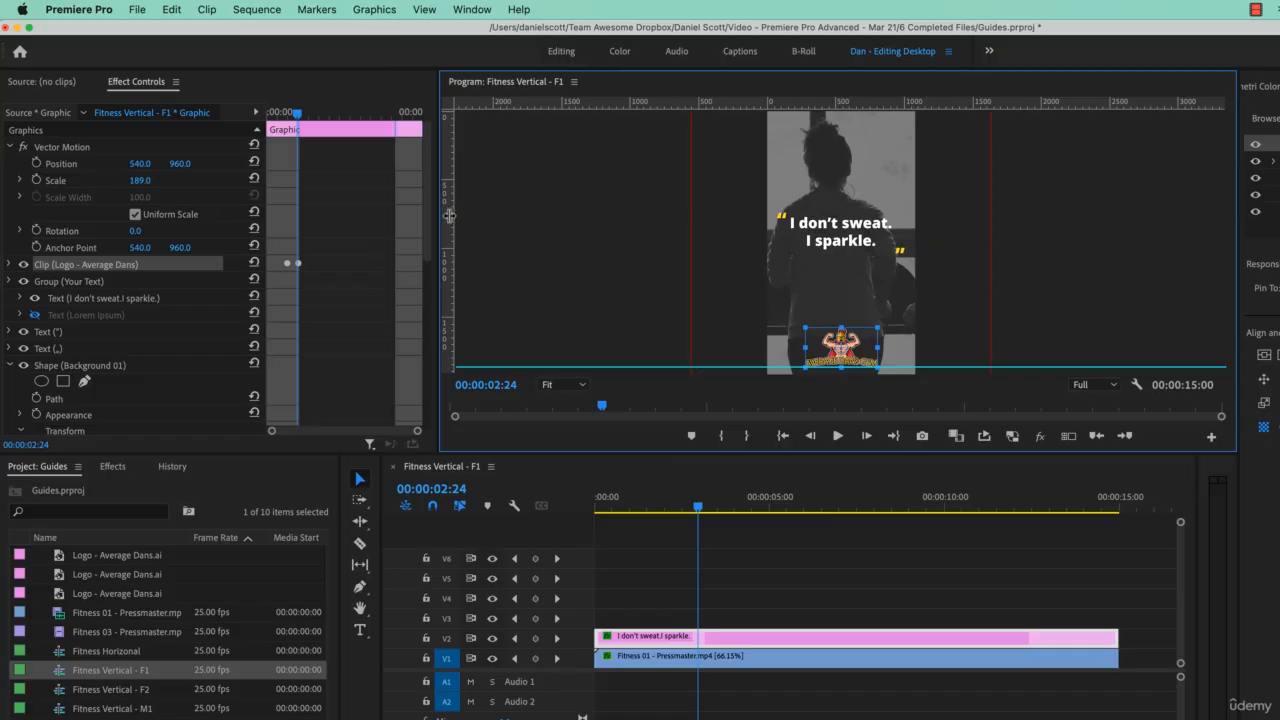
drag(450, 215, 774, 254)
click(775, 281)
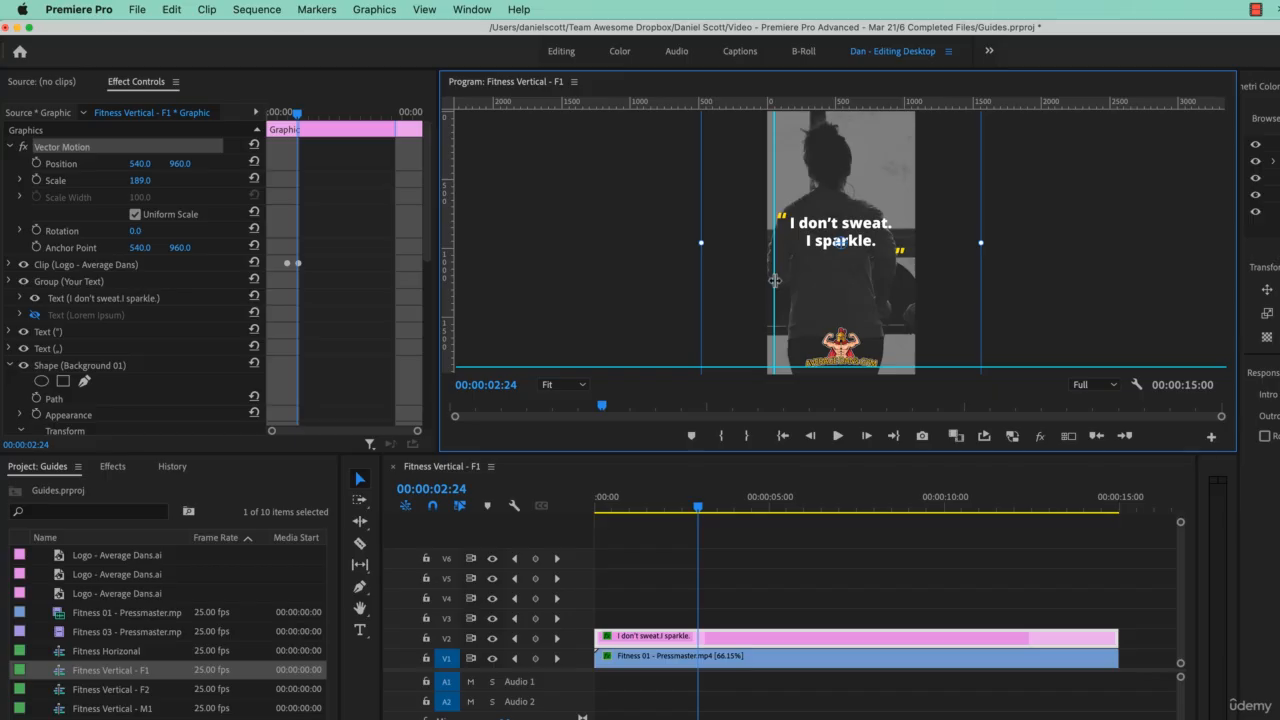
click(775, 290)
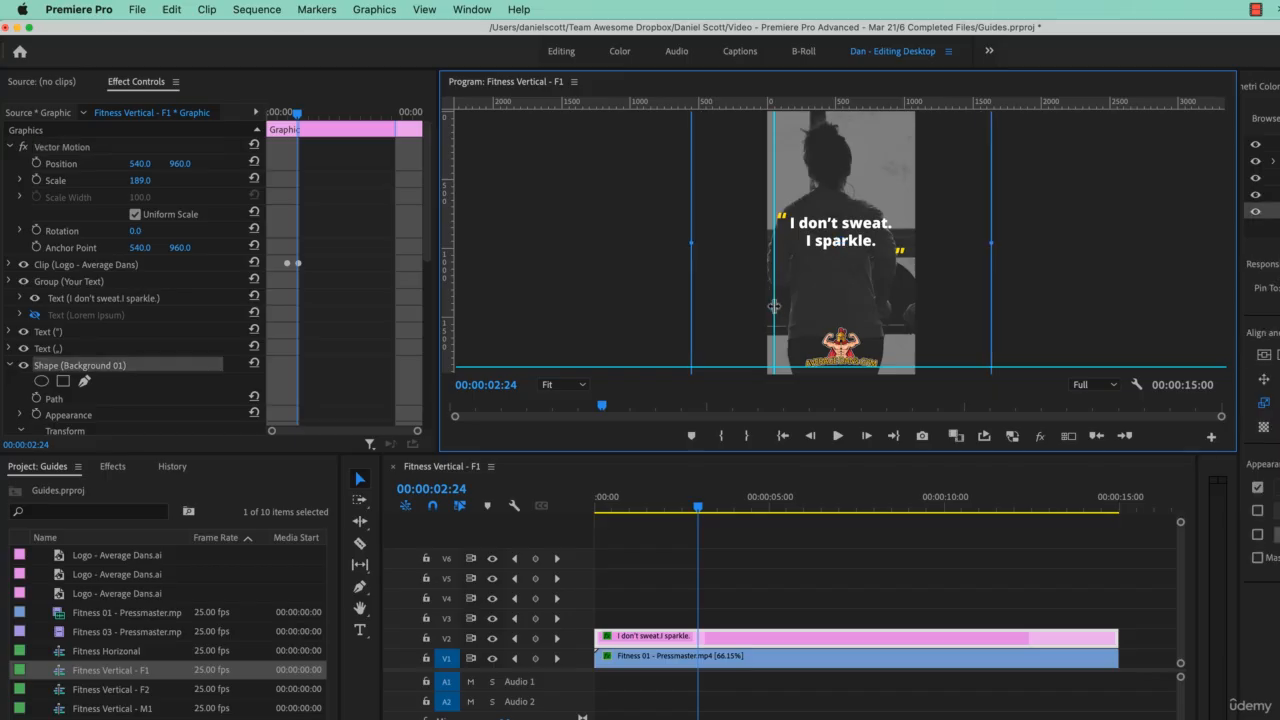
Step: Enlarge the program monitor and fine-tune the vertical guide's position near the left edge of the video frame
click(424, 9)
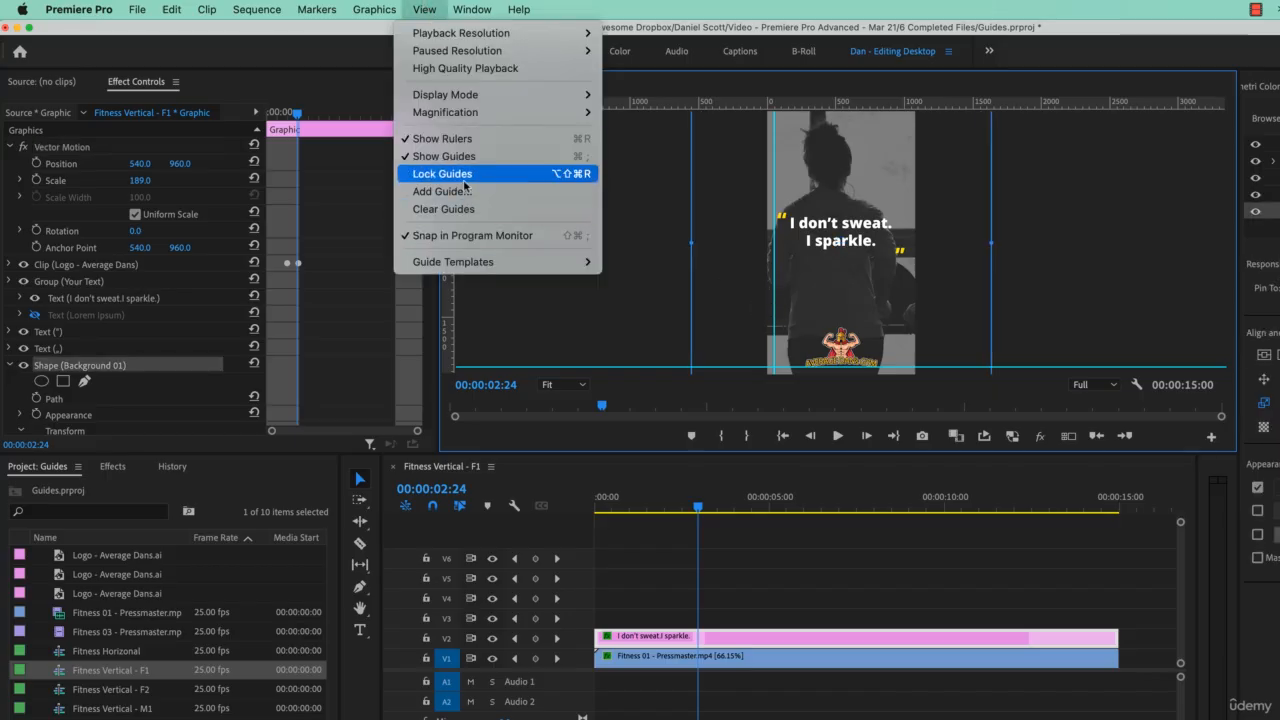
click(767, 279)
drag(774, 281, 778, 282)
click(570, 385)
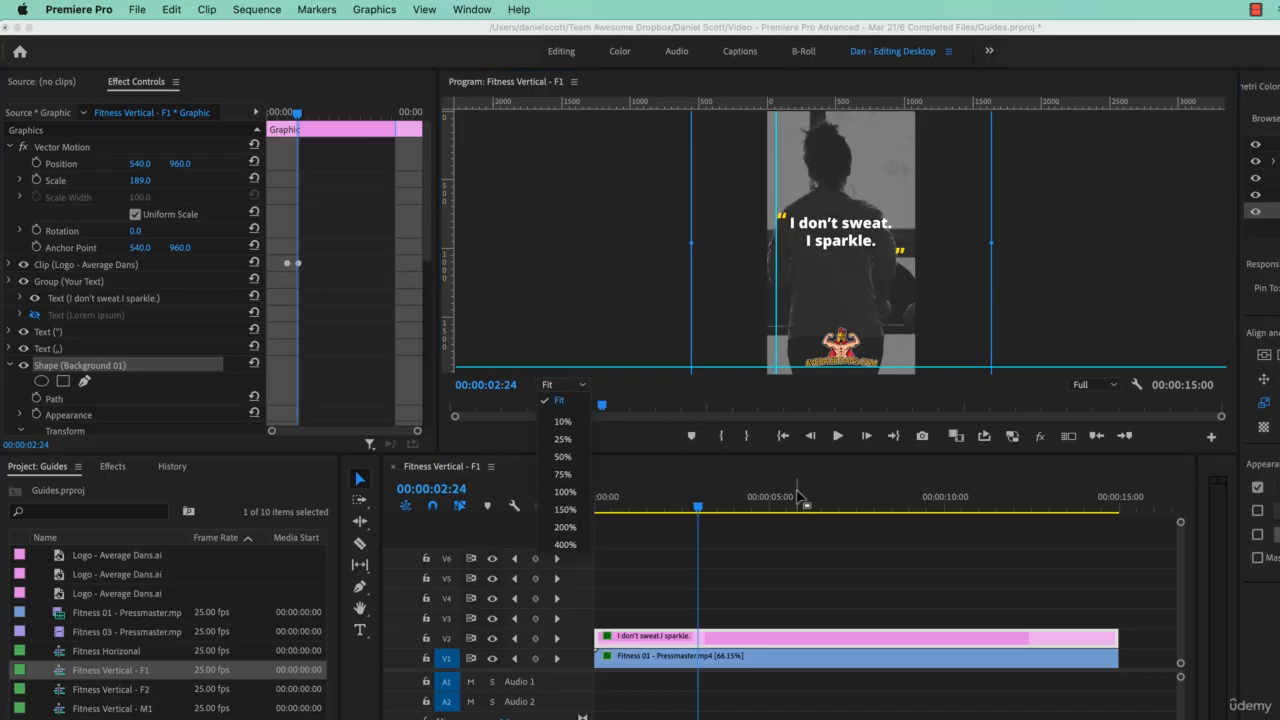
click(800, 498)
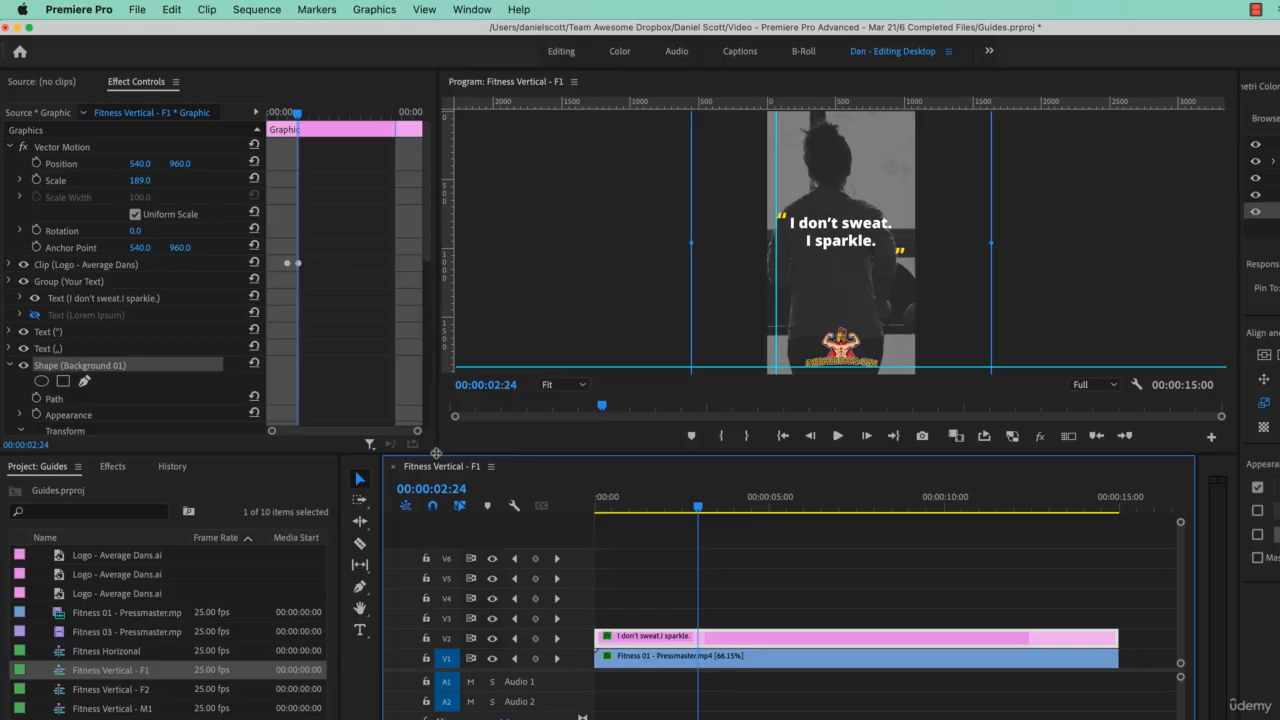
drag(436, 453, 406, 658)
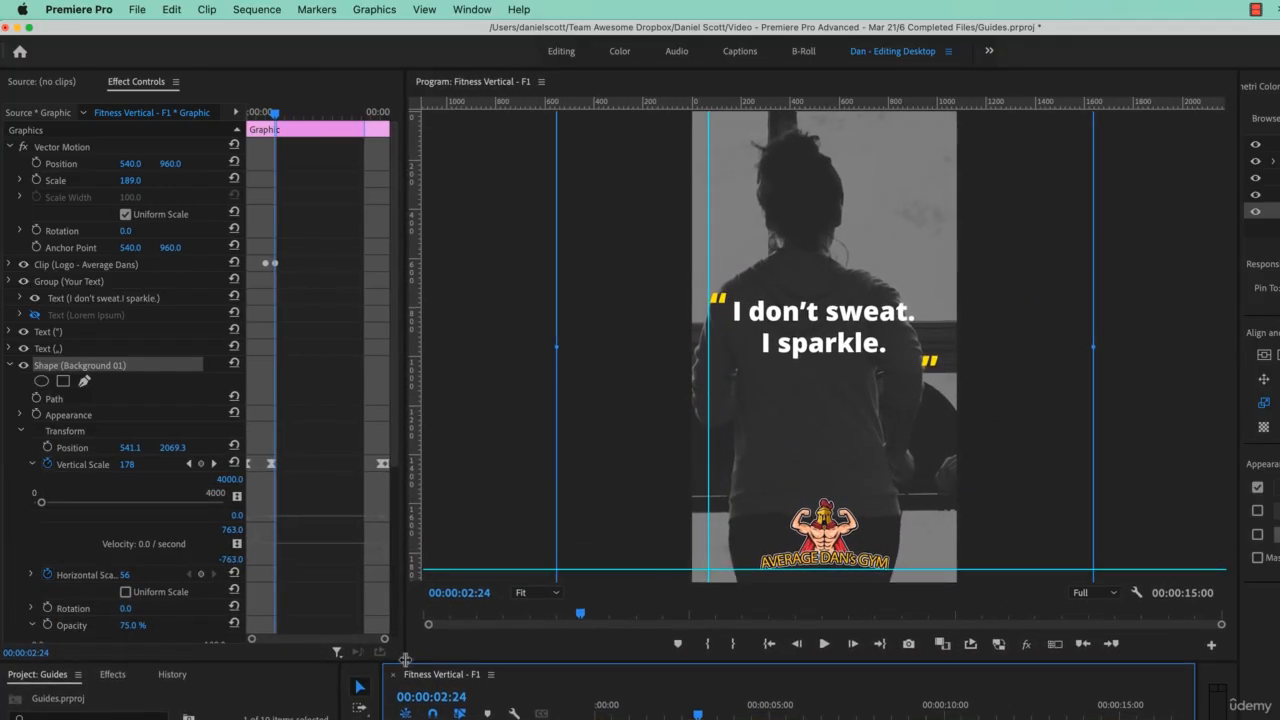
drag(708, 477, 703, 477)
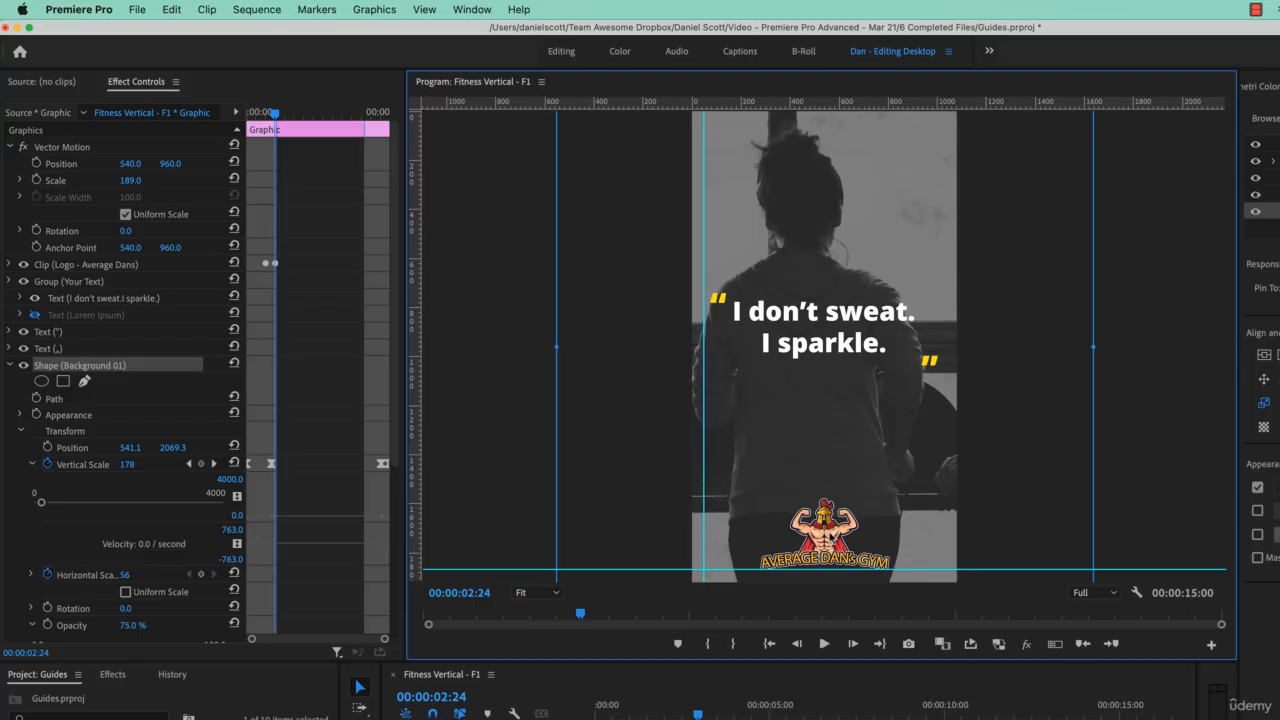
Step: Pull out a second horizontal guide from the ruler, placing it across the woman's head
click(424, 9)
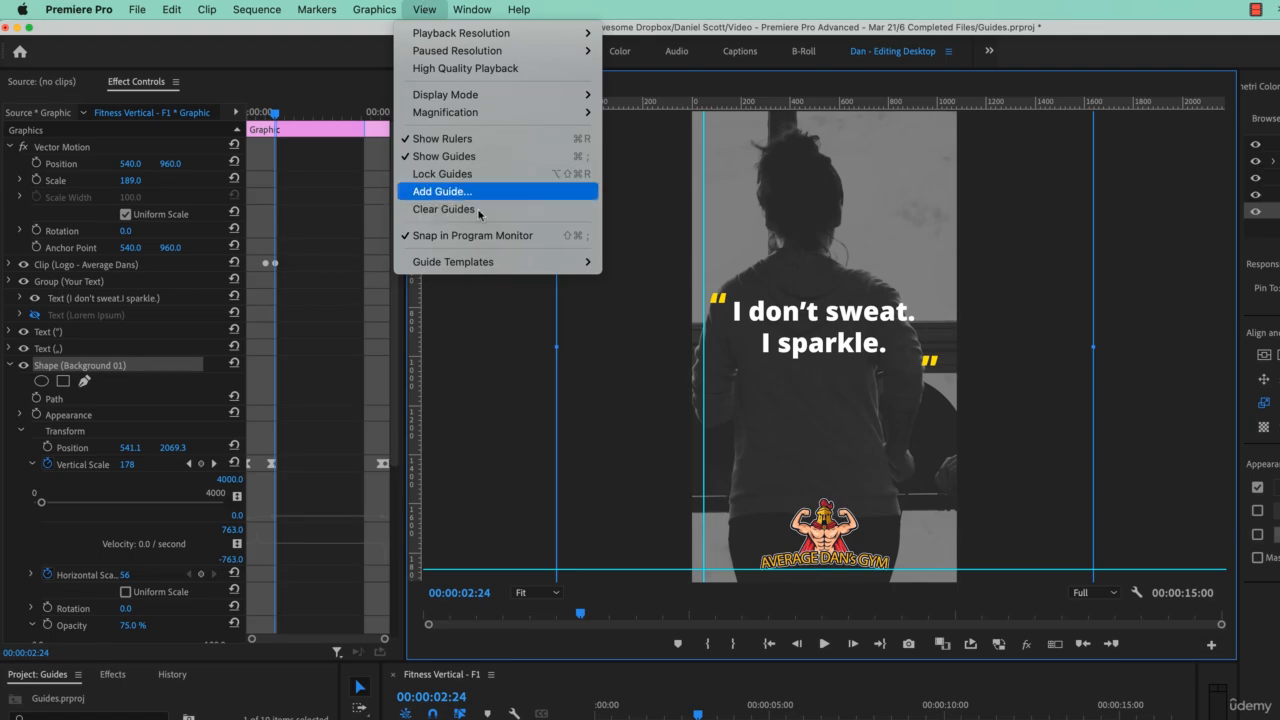
click(660, 406)
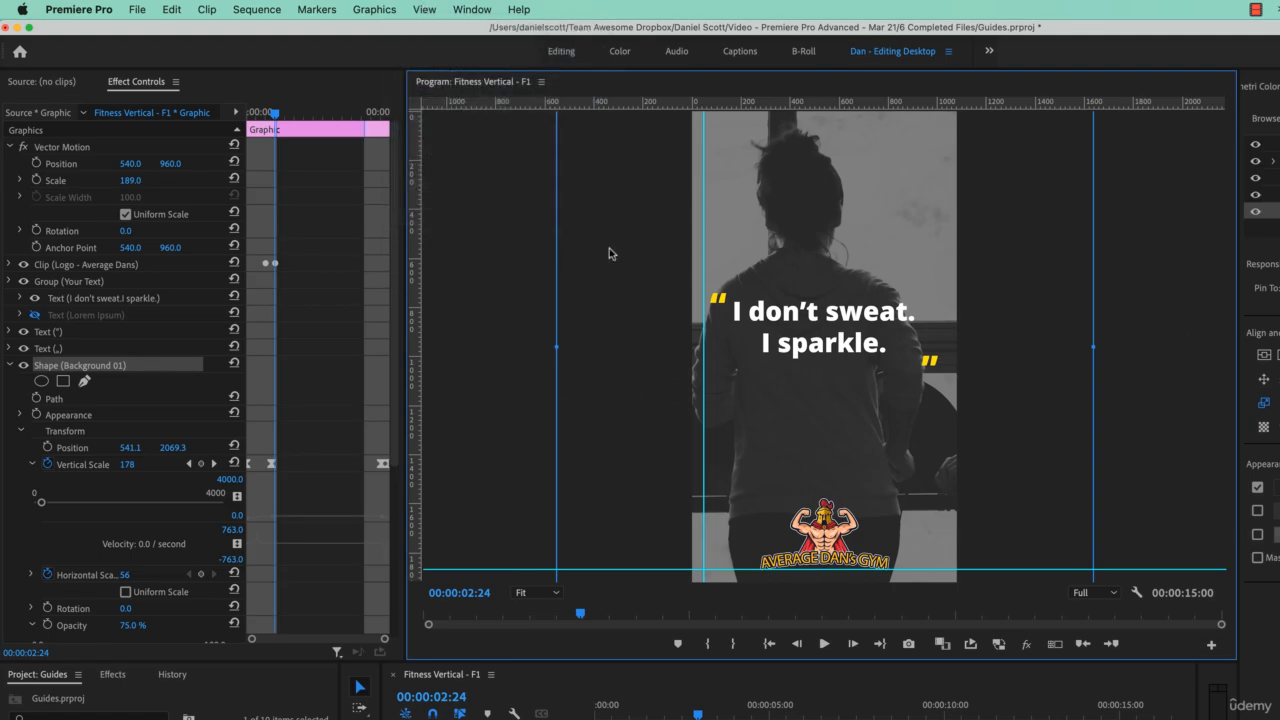
drag(648, 103, 649, 193)
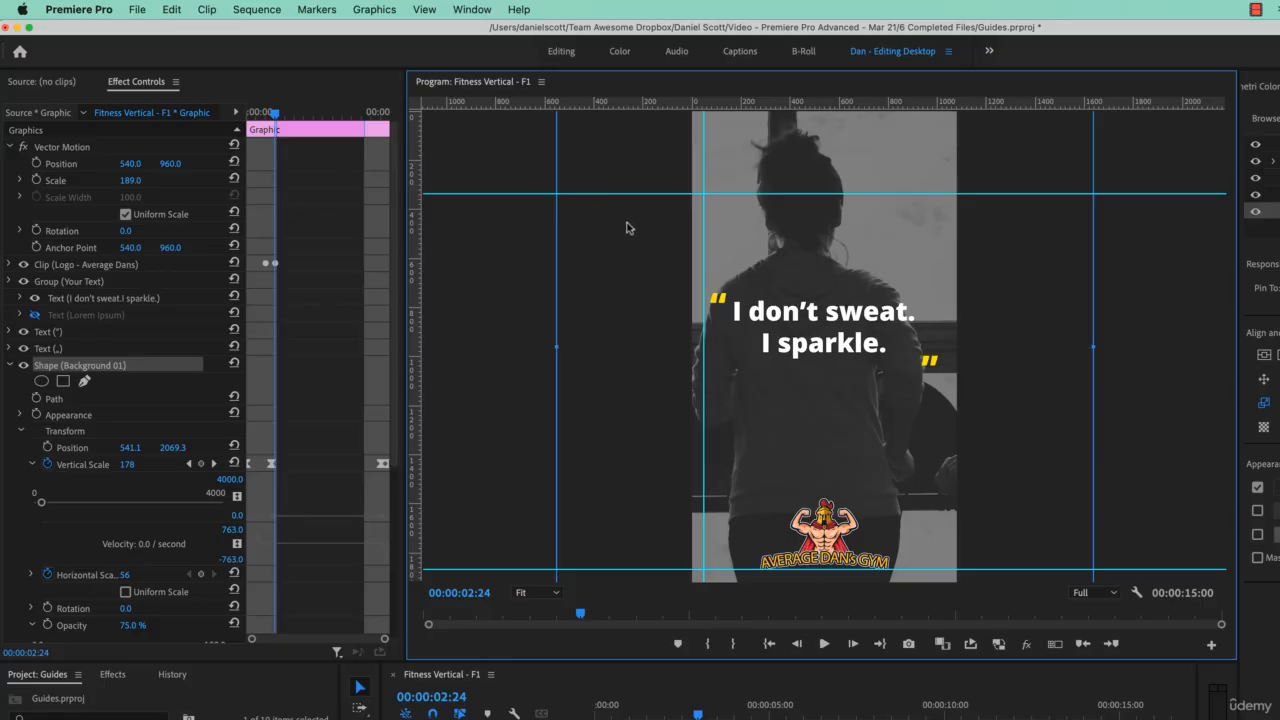
Step: Save the current guides as a guide template named "Social Branding - Vertical"
click(424, 9)
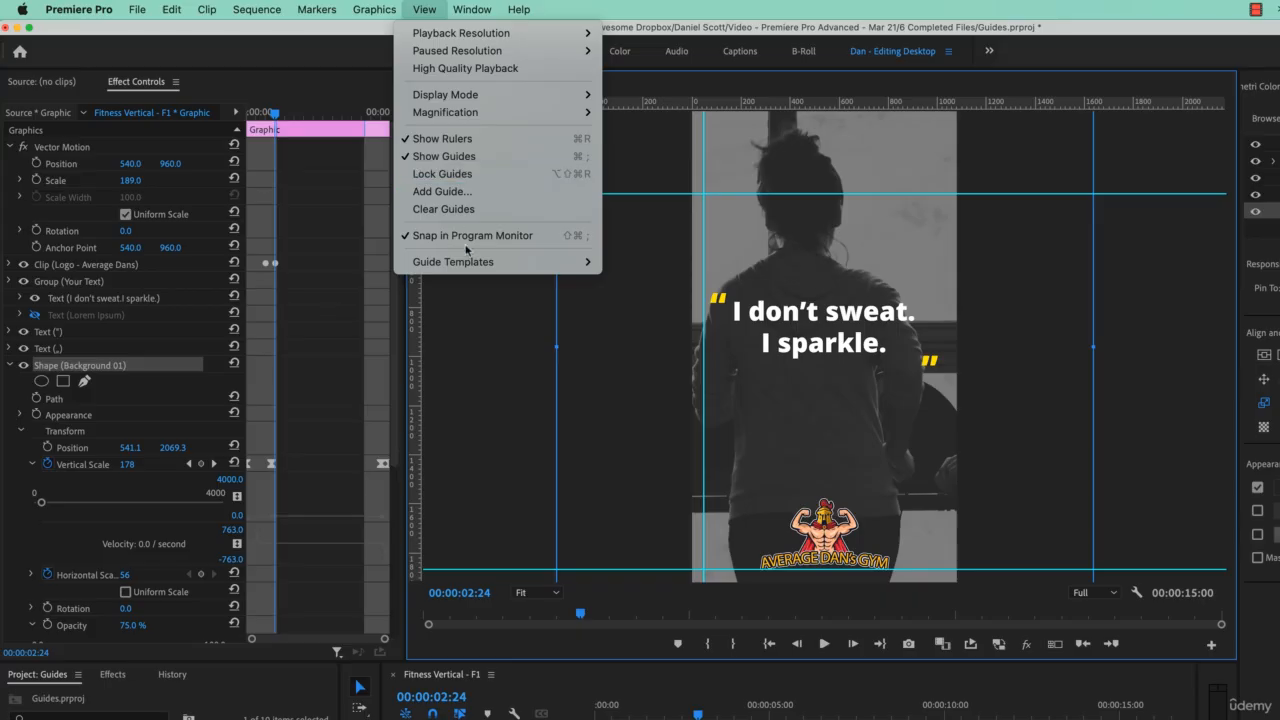
mouse_move(450, 264)
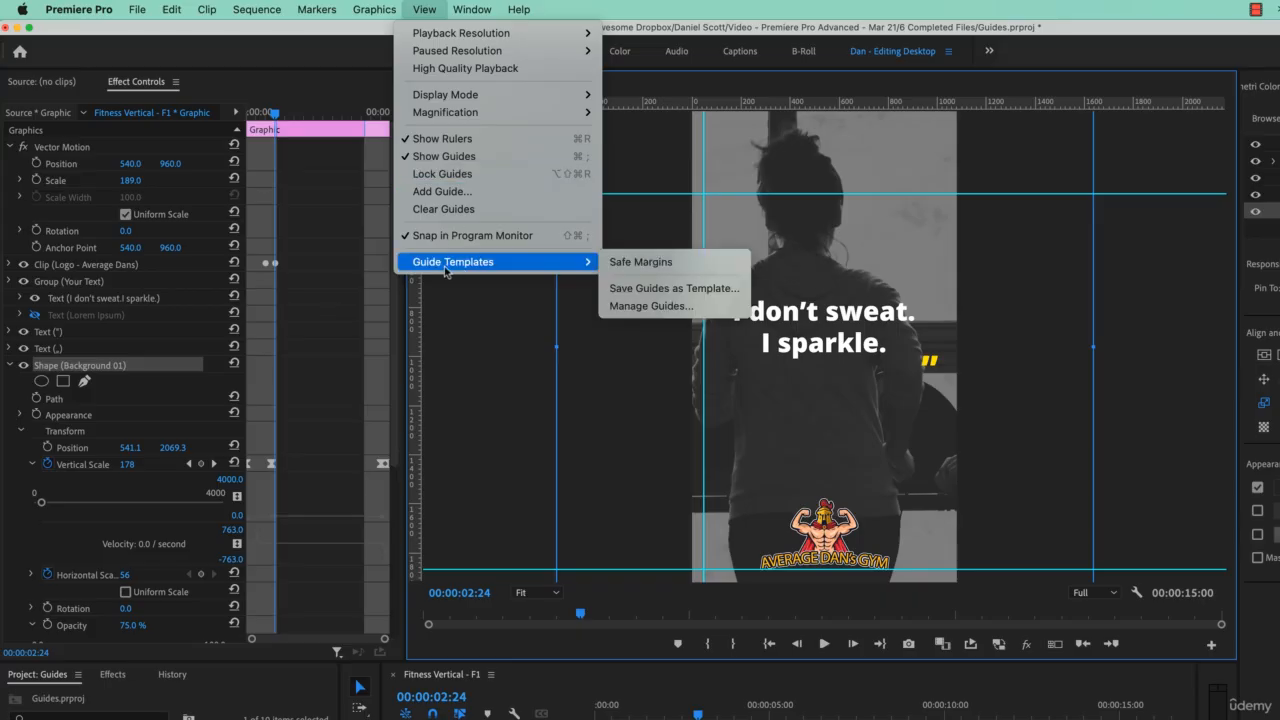
click(676, 289)
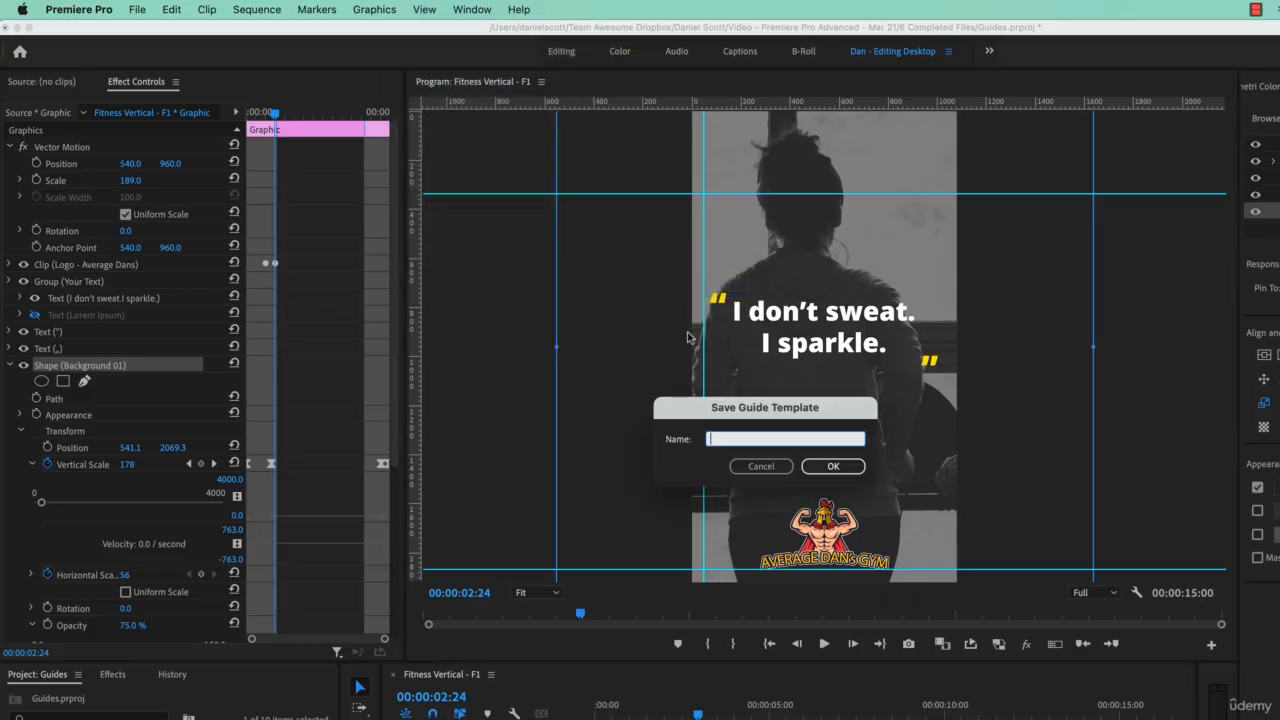
text(Social)
text(Branding - Vertical)
click(833, 466)
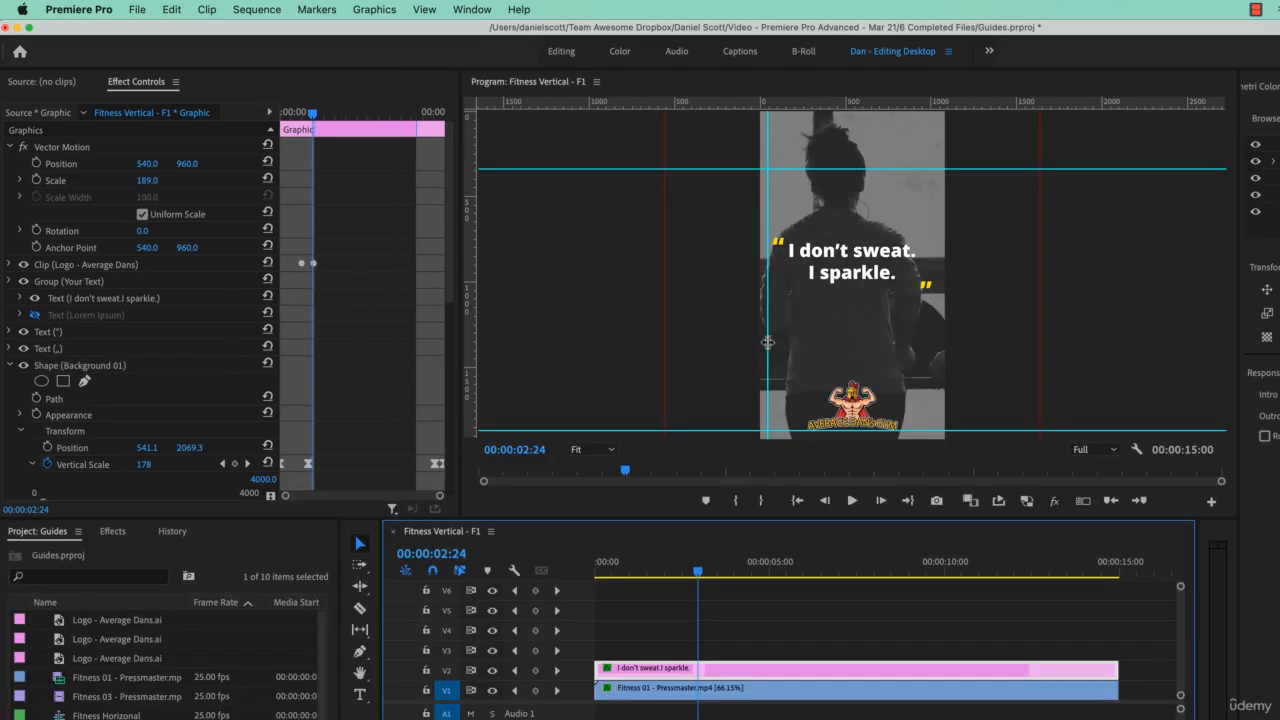
Step: Shift the vertical guide towards the middle of the video frame and clear all guides
click(792, 344)
drag(792, 344, 830, 344)
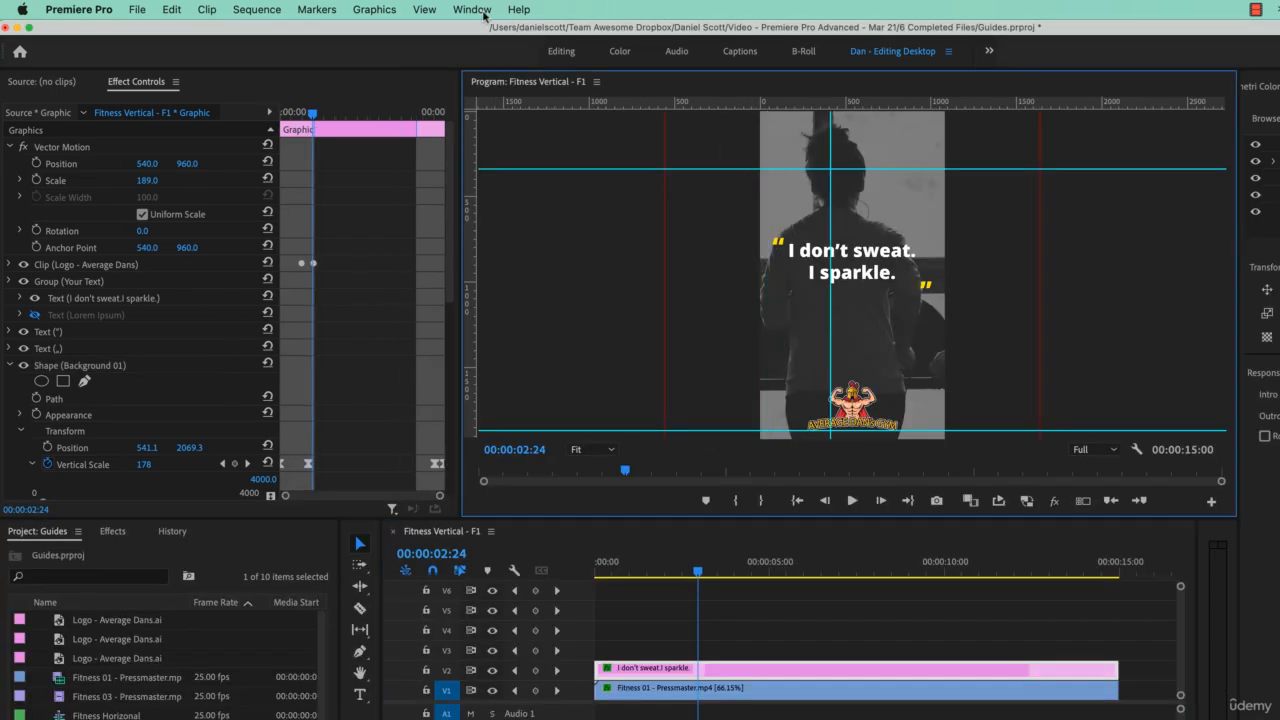
click(424, 10)
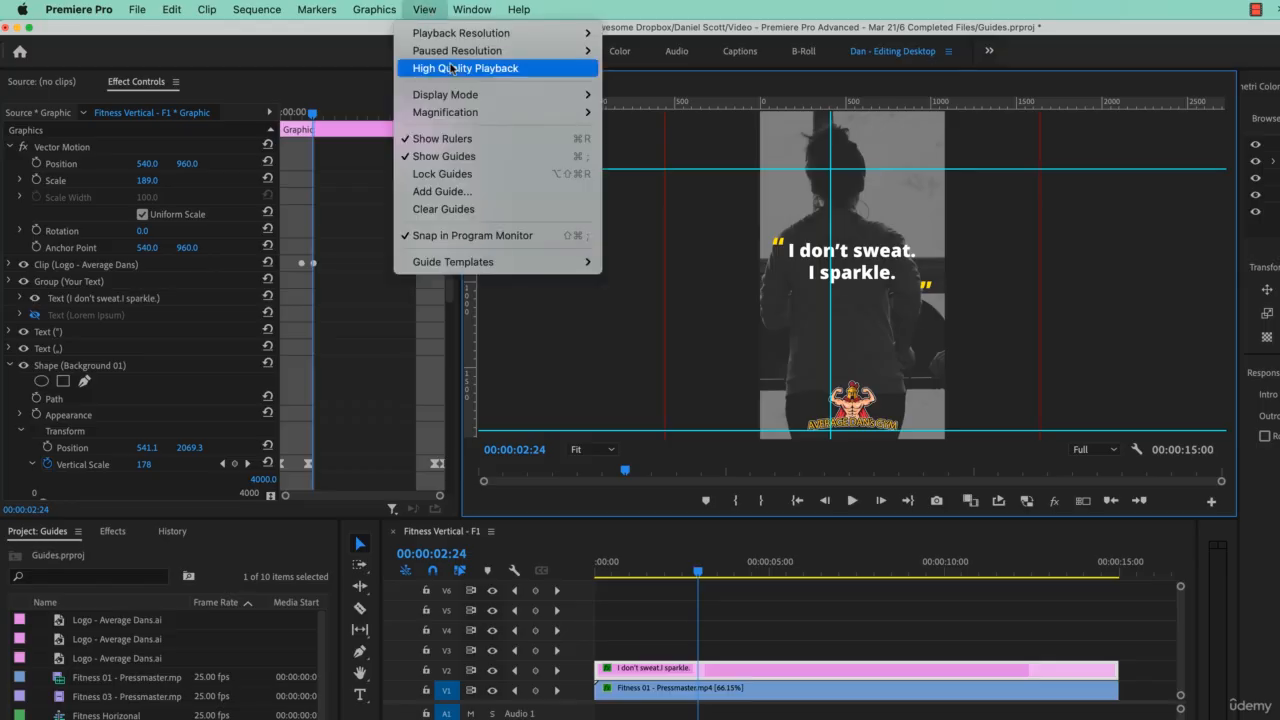
click(440, 210)
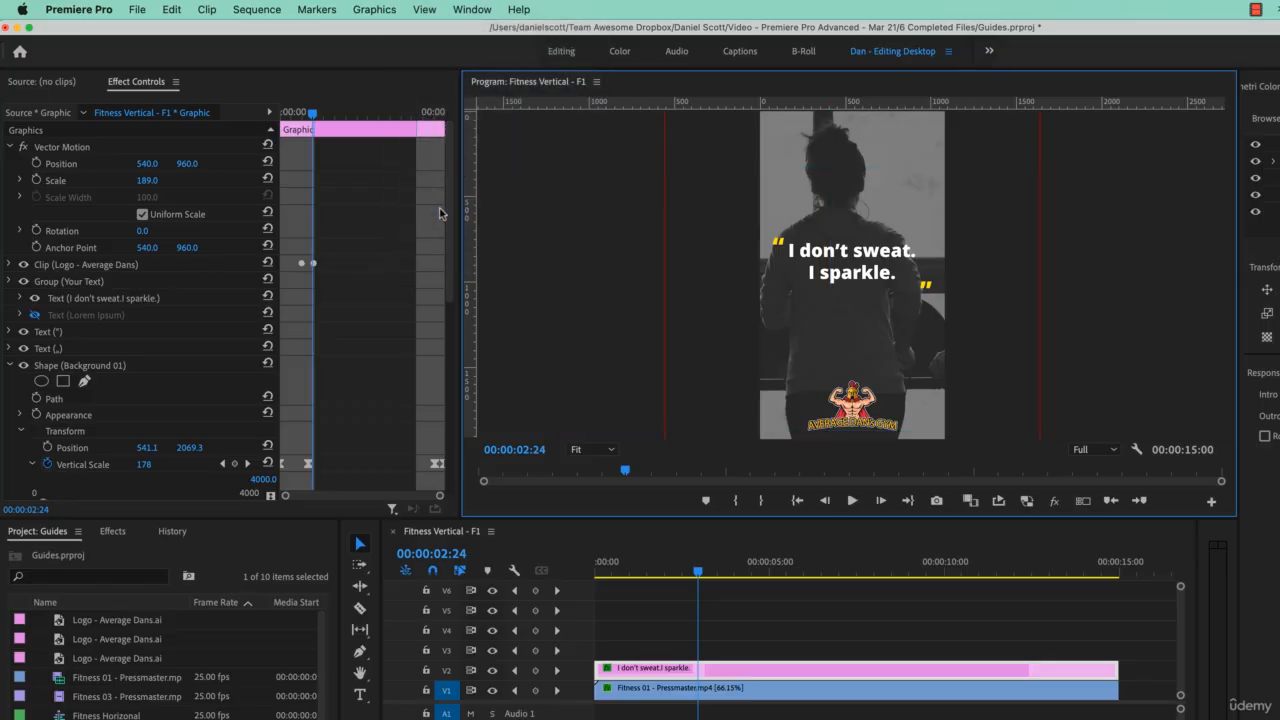
Step: Apply the "Social Branding - Vertical" guide template to the program monitor and clear all guides again
click(471, 10)
mouse_move(424, 10)
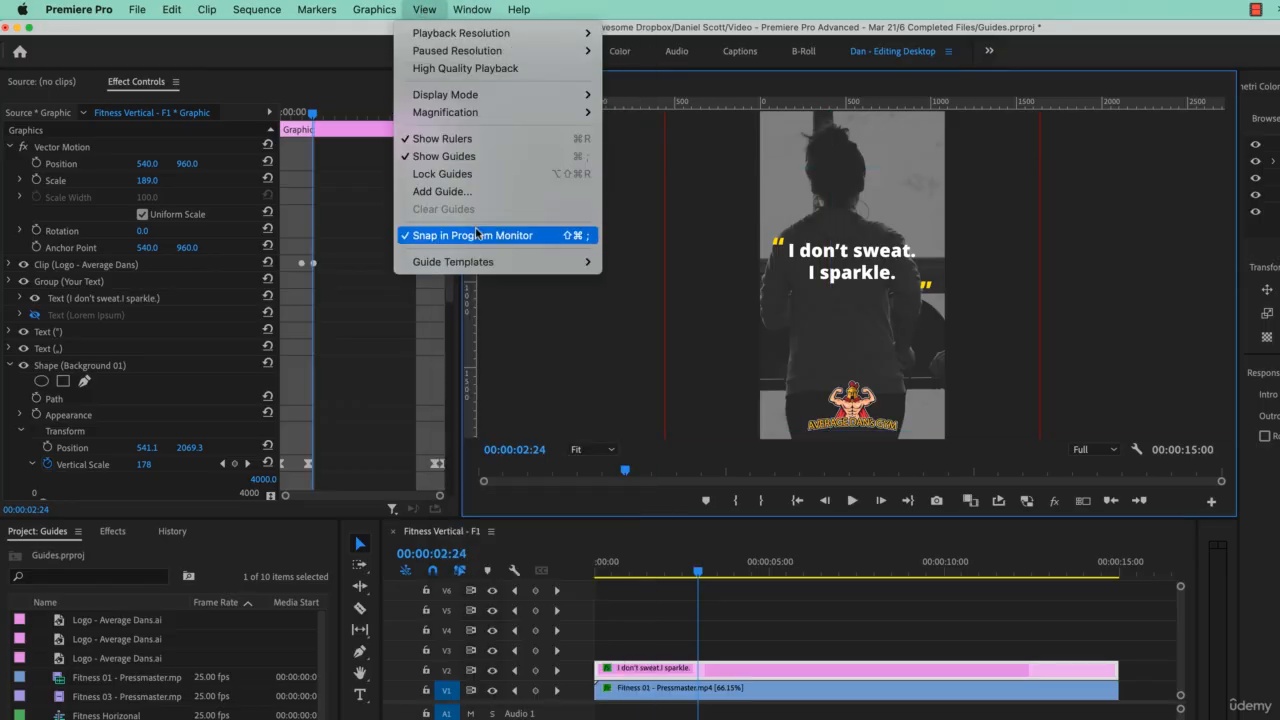
mouse_move(479, 263)
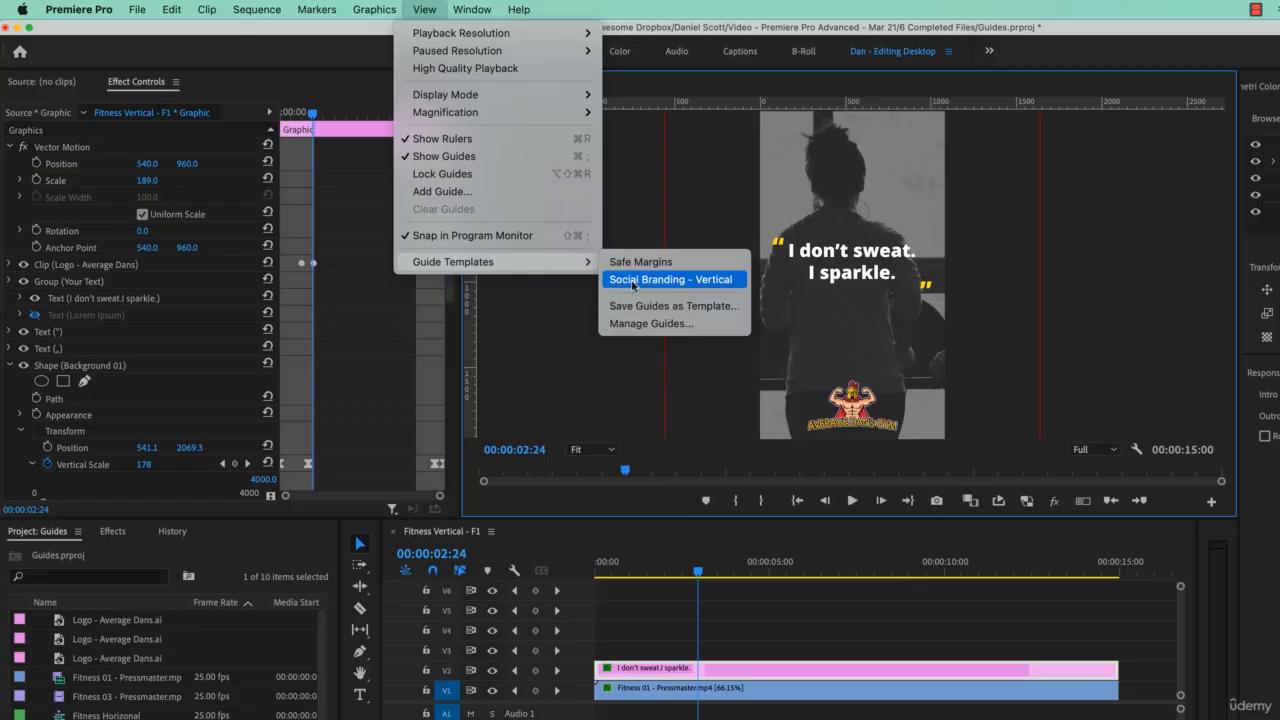
click(674, 282)
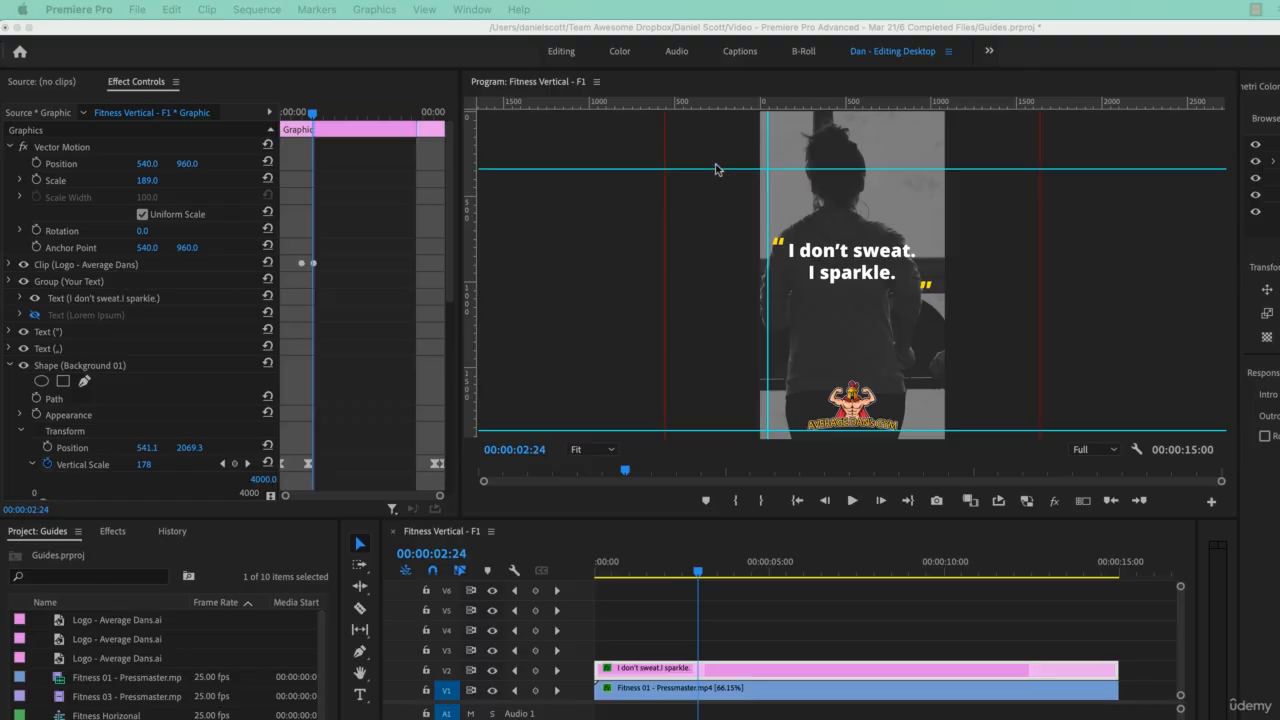
click(440, 14)
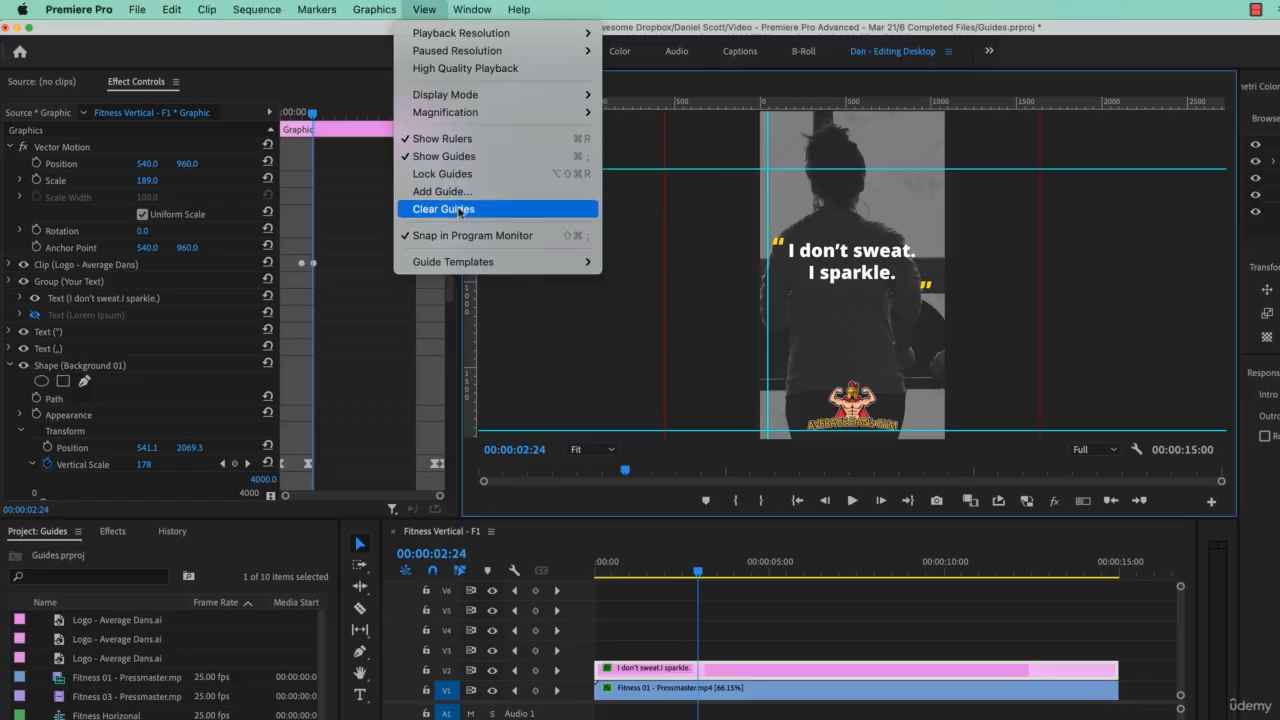
click(461, 210)
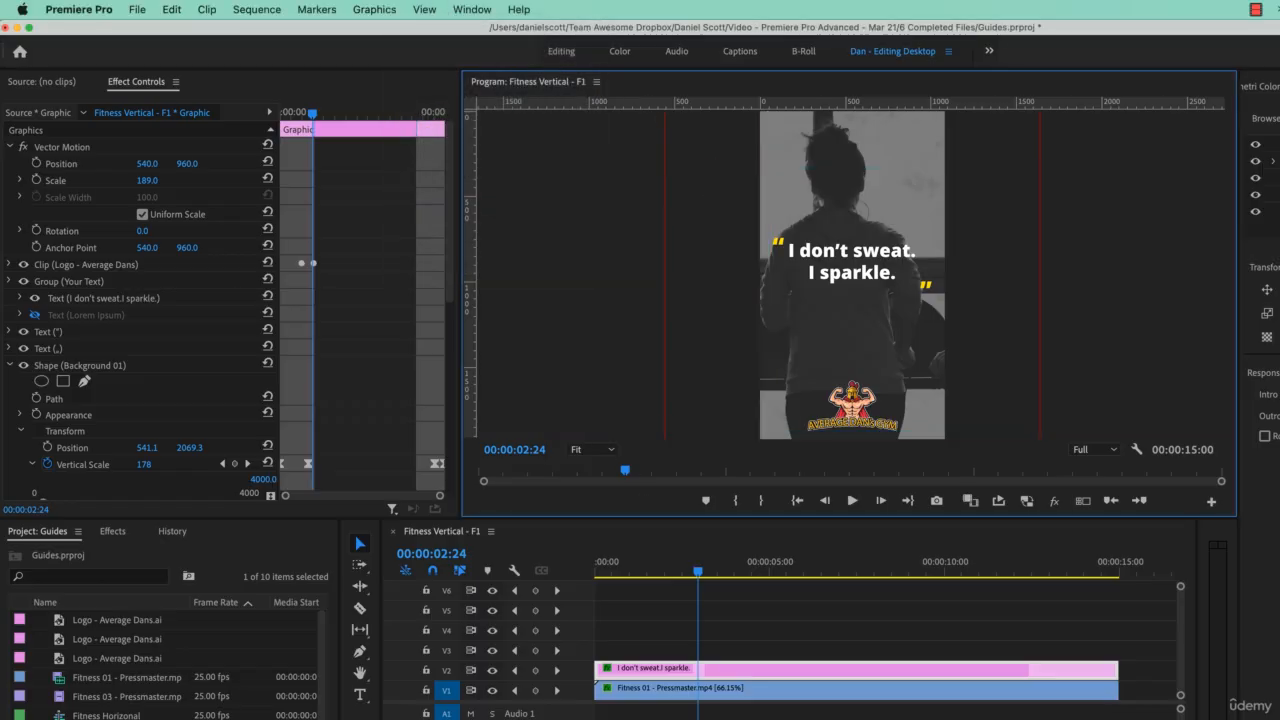
Step: Duplicate the "Fitness Vertical - F1" sequence as "Fitness Vertical - Multi" and open the copy in place of the original
click(444, 532)
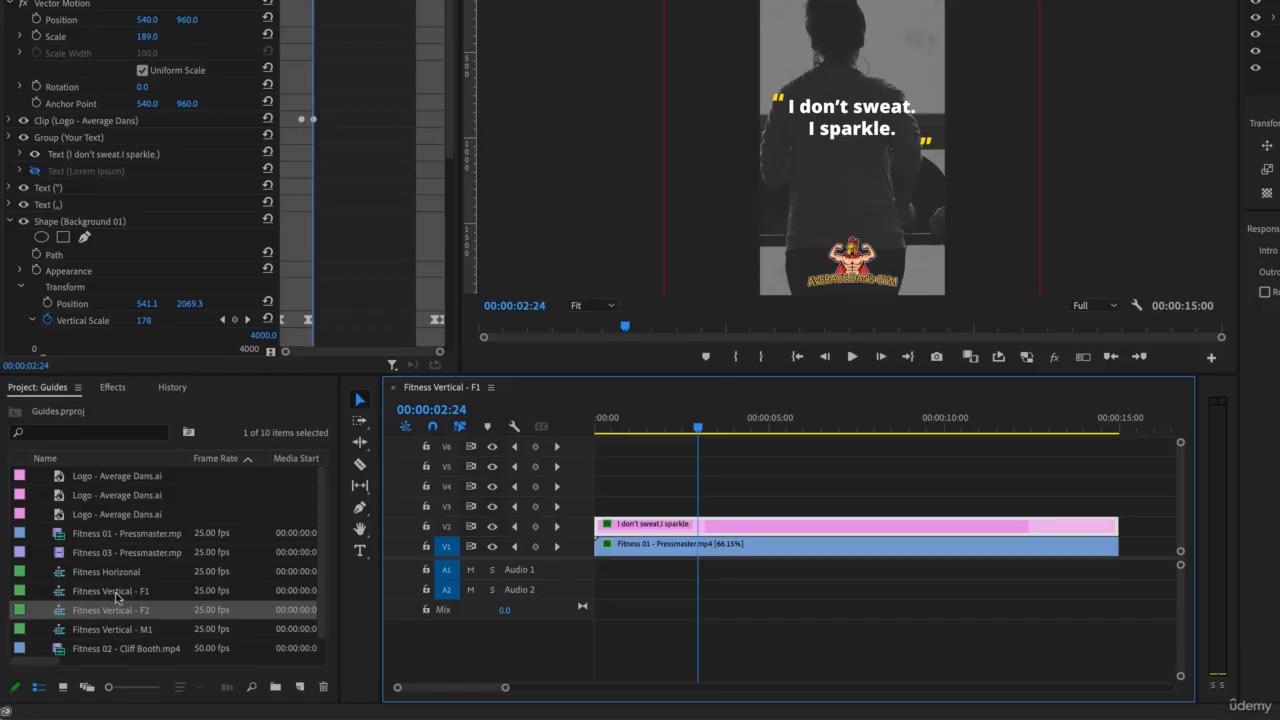
click(115, 592)
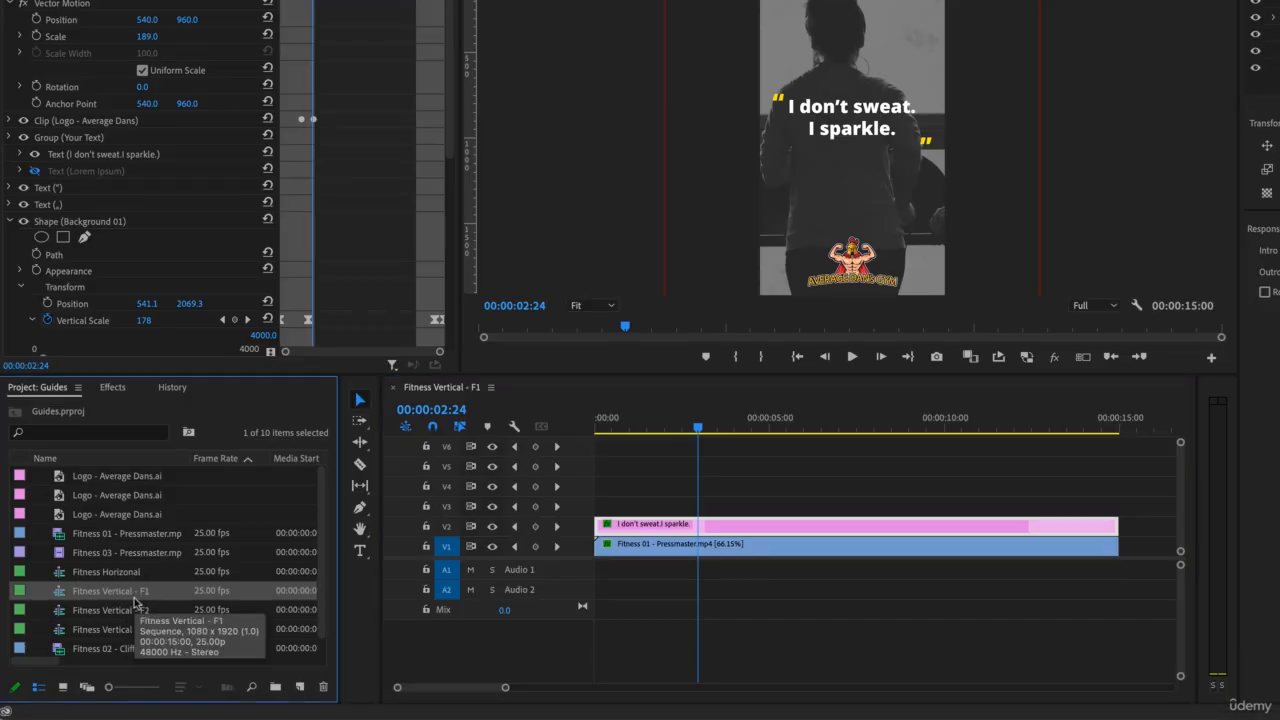
key(ctrl+v)
click(138, 612)
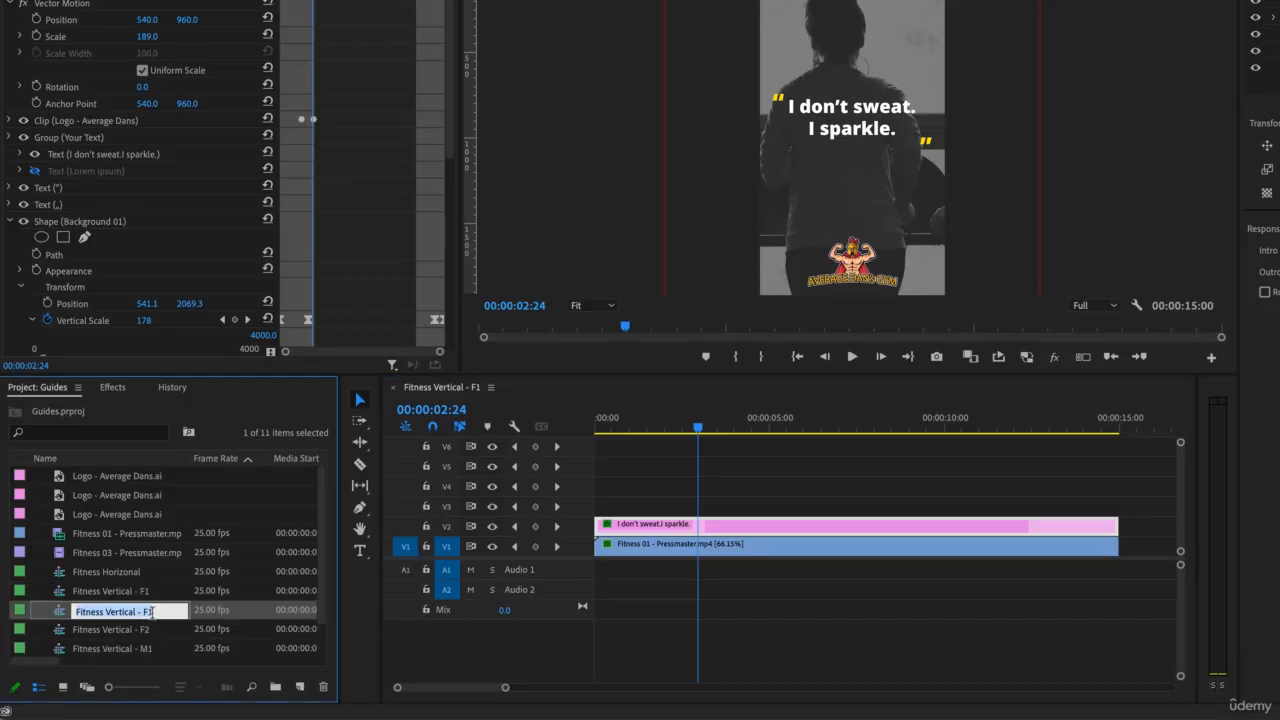
click(169, 610)
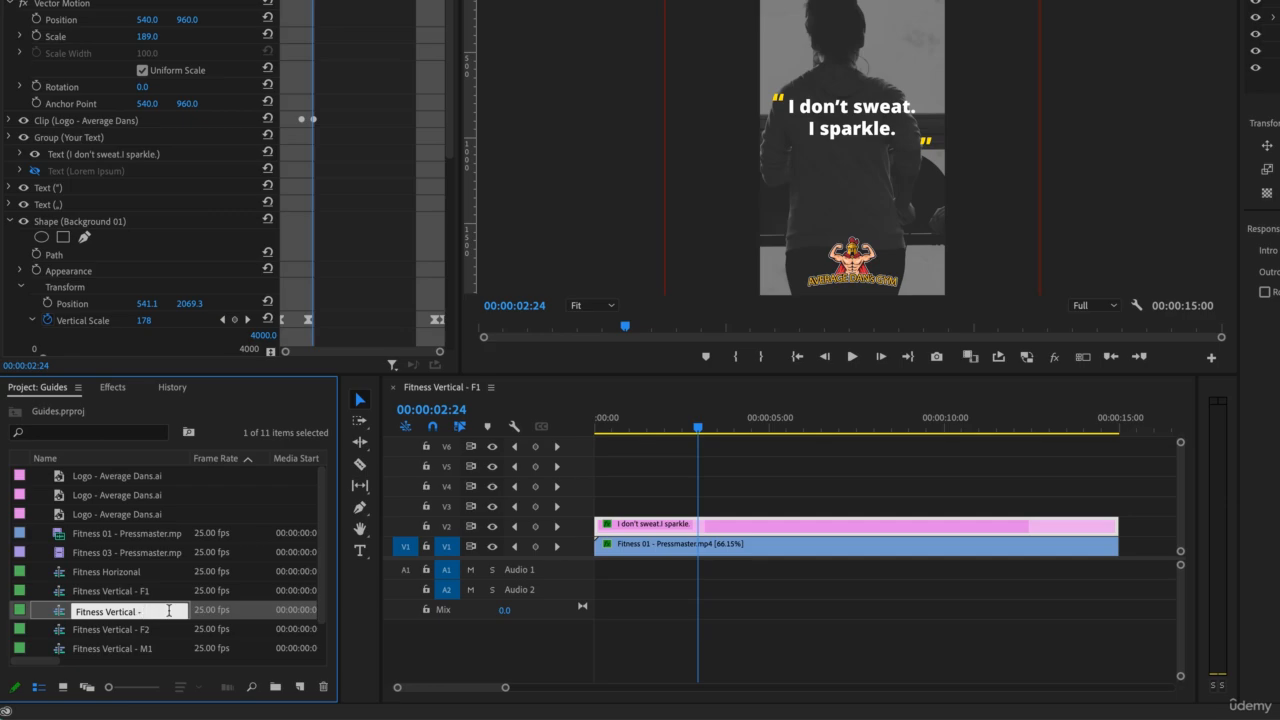
key(Tab)
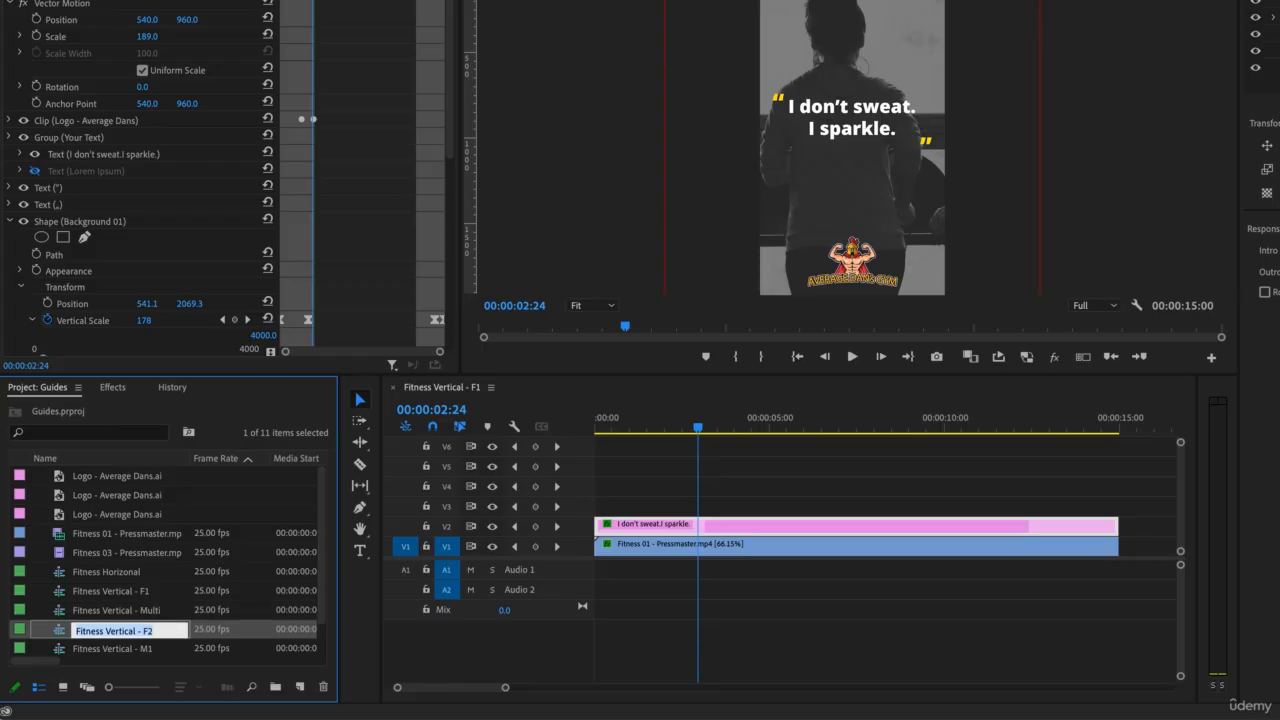
double_click(142, 612)
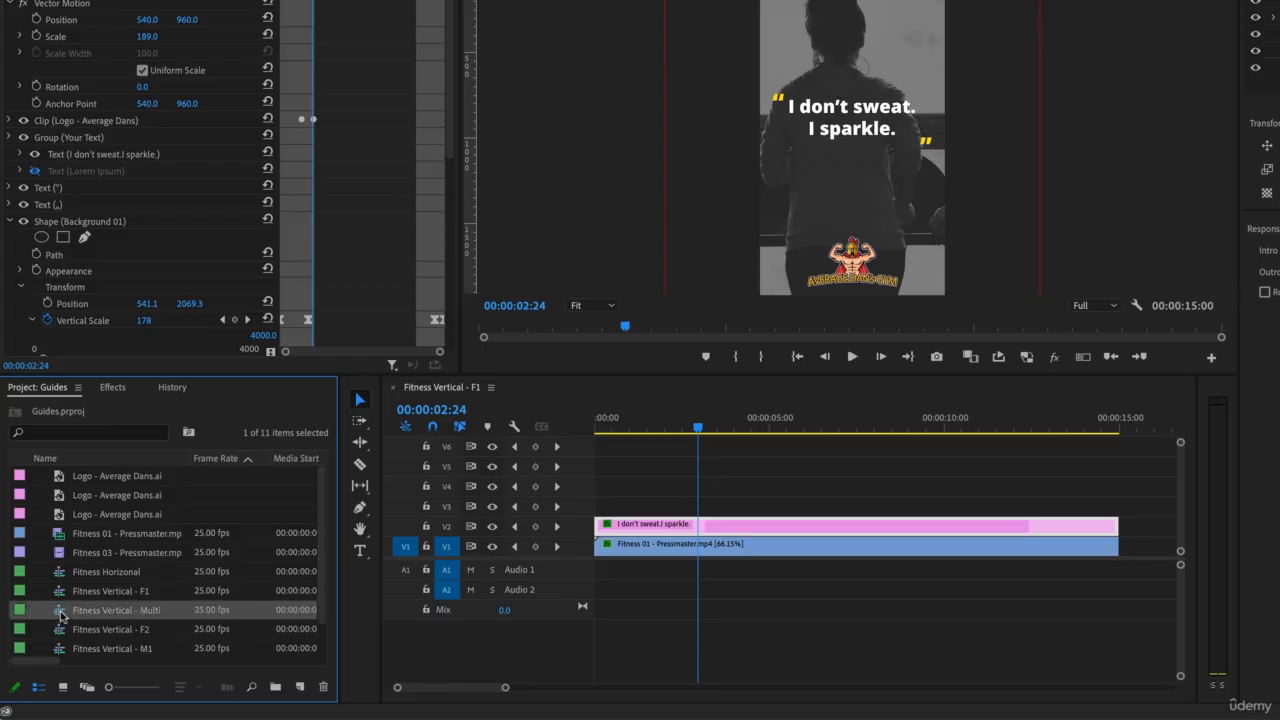
click(392, 388)
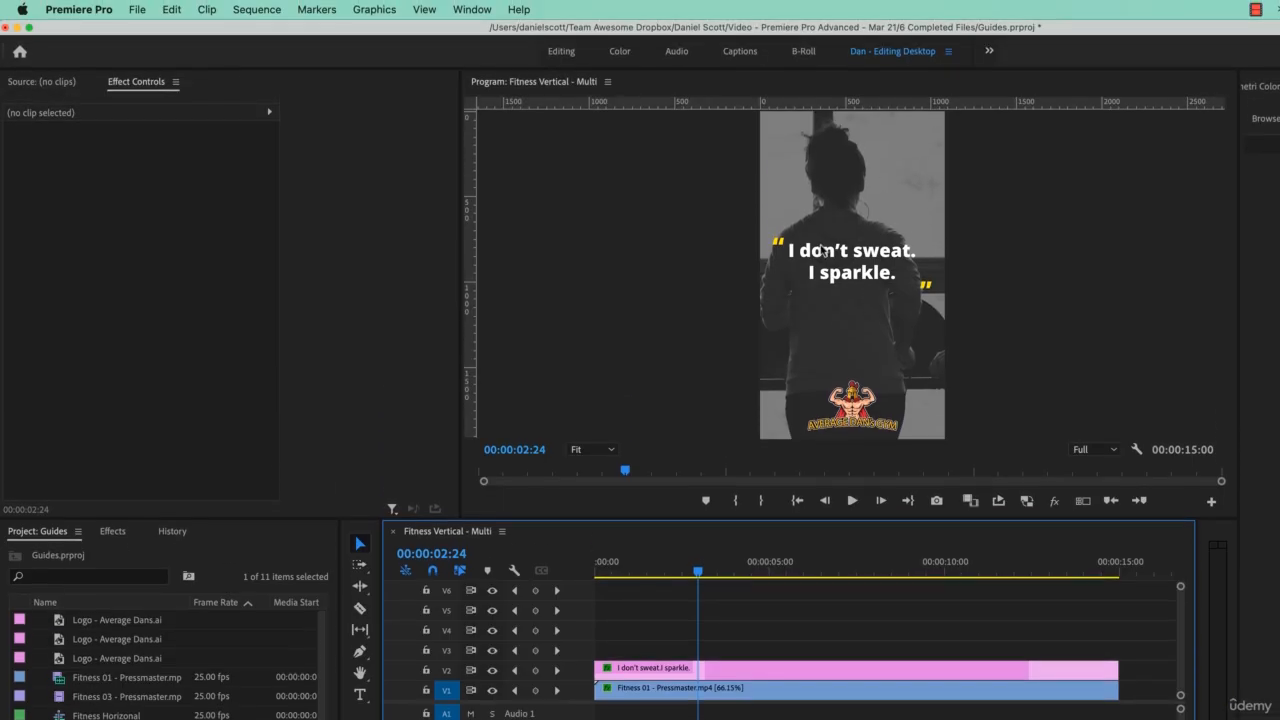
Step: Add a horizontal guide one third of the way down the frame, at 1920/3 pixels from the top
click(436, 12)
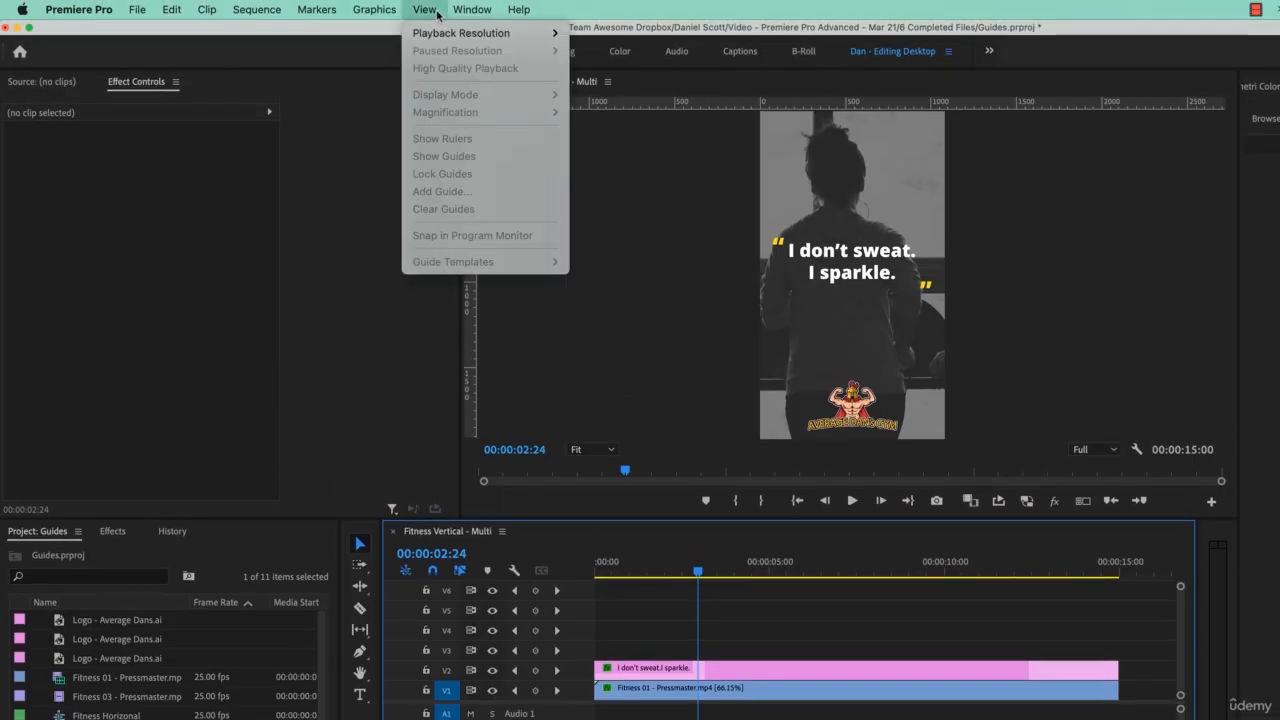
click(707, 368)
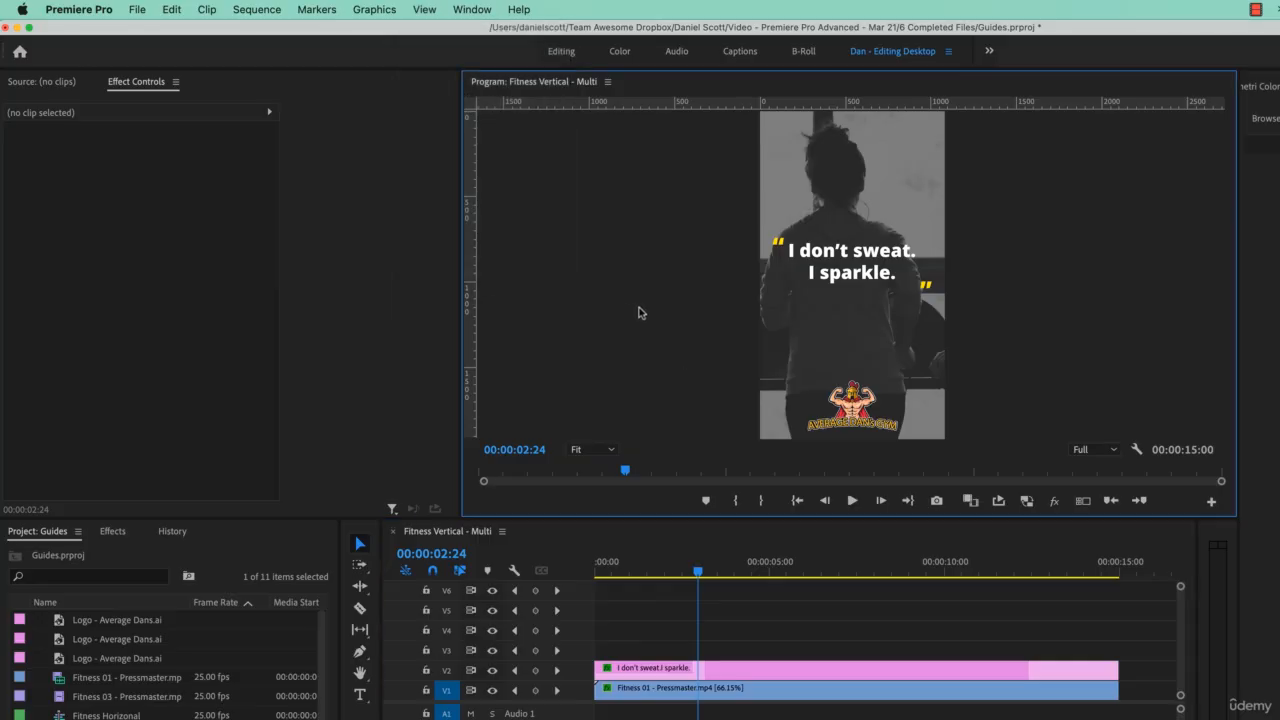
click(425, 10)
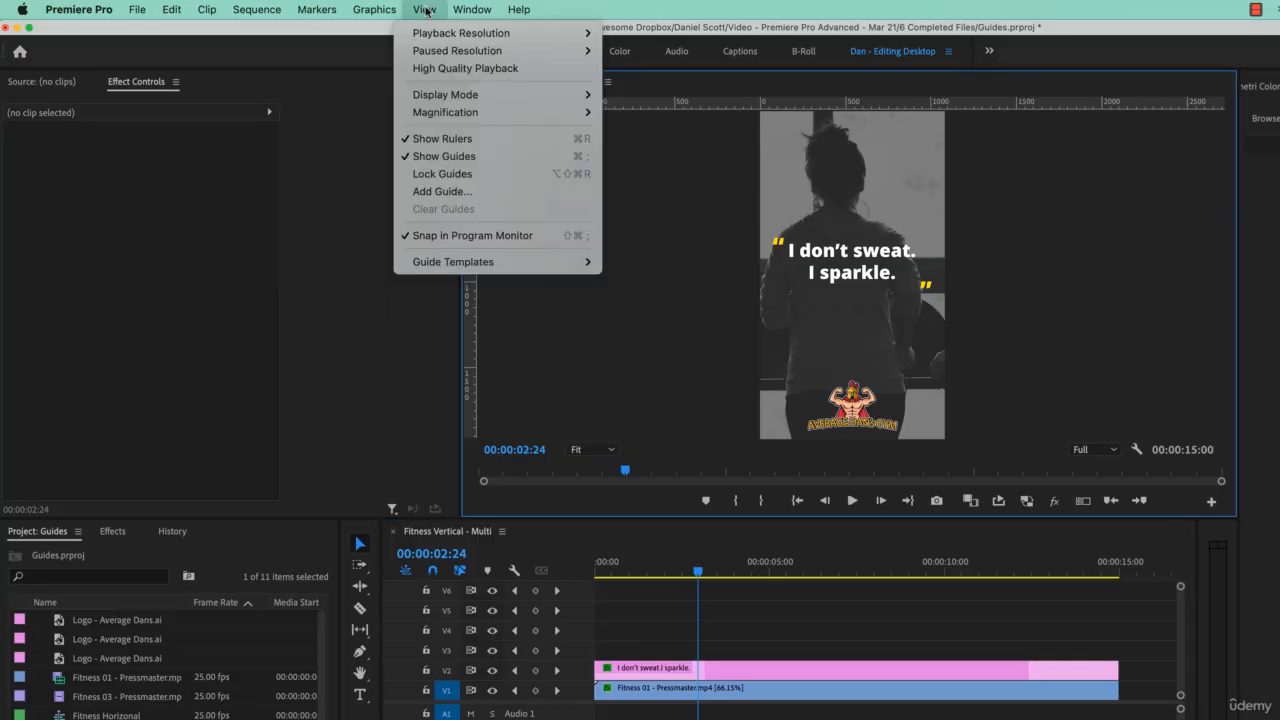
click(433, 192)
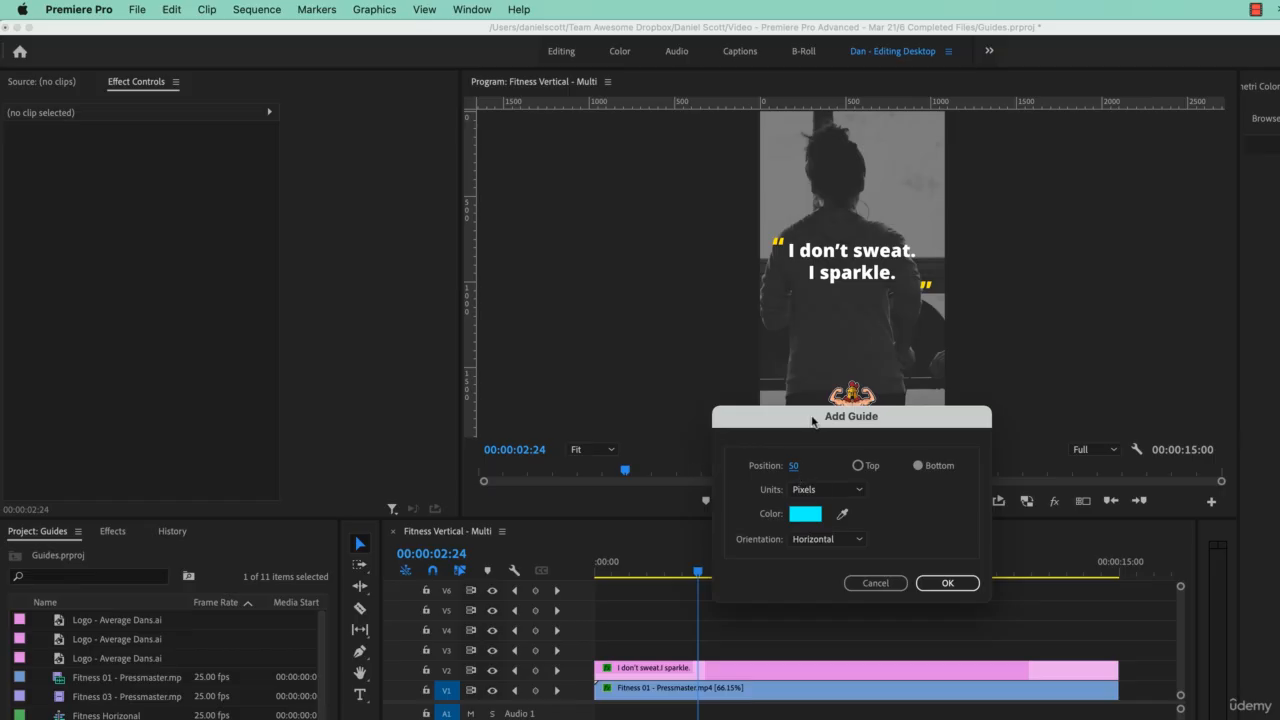
drag(812, 422, 724, 272)
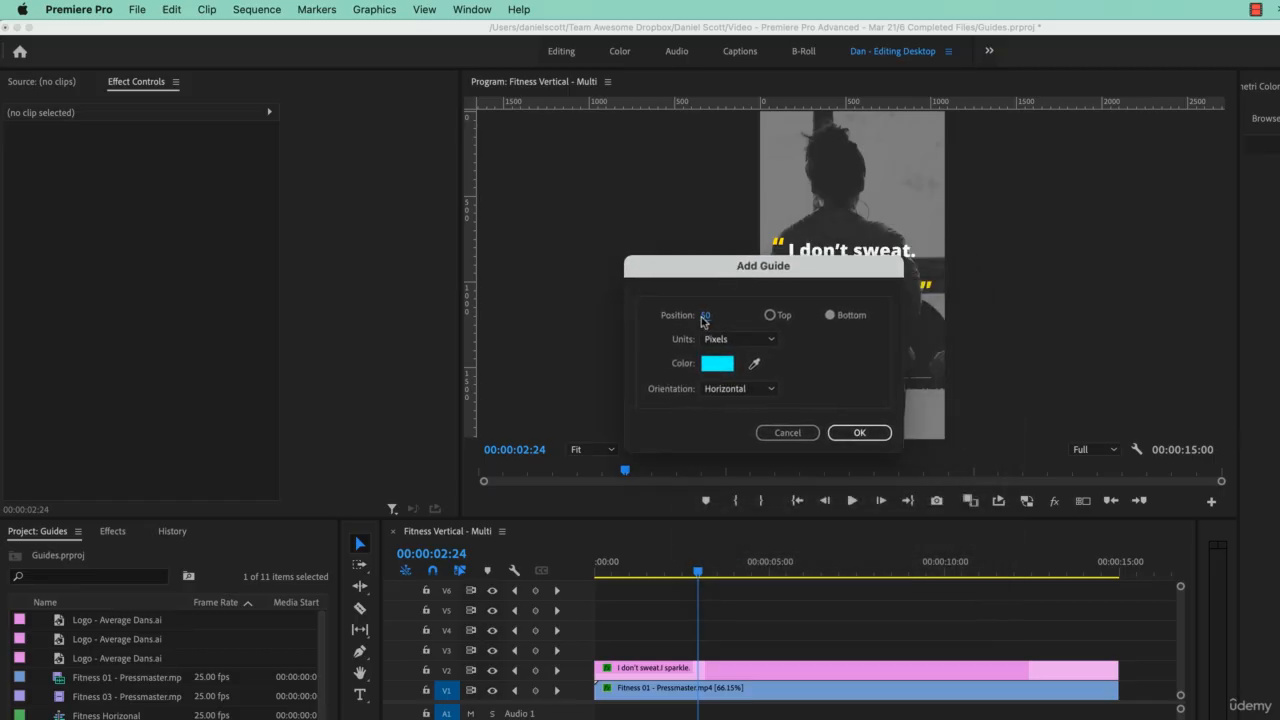
click(770, 315)
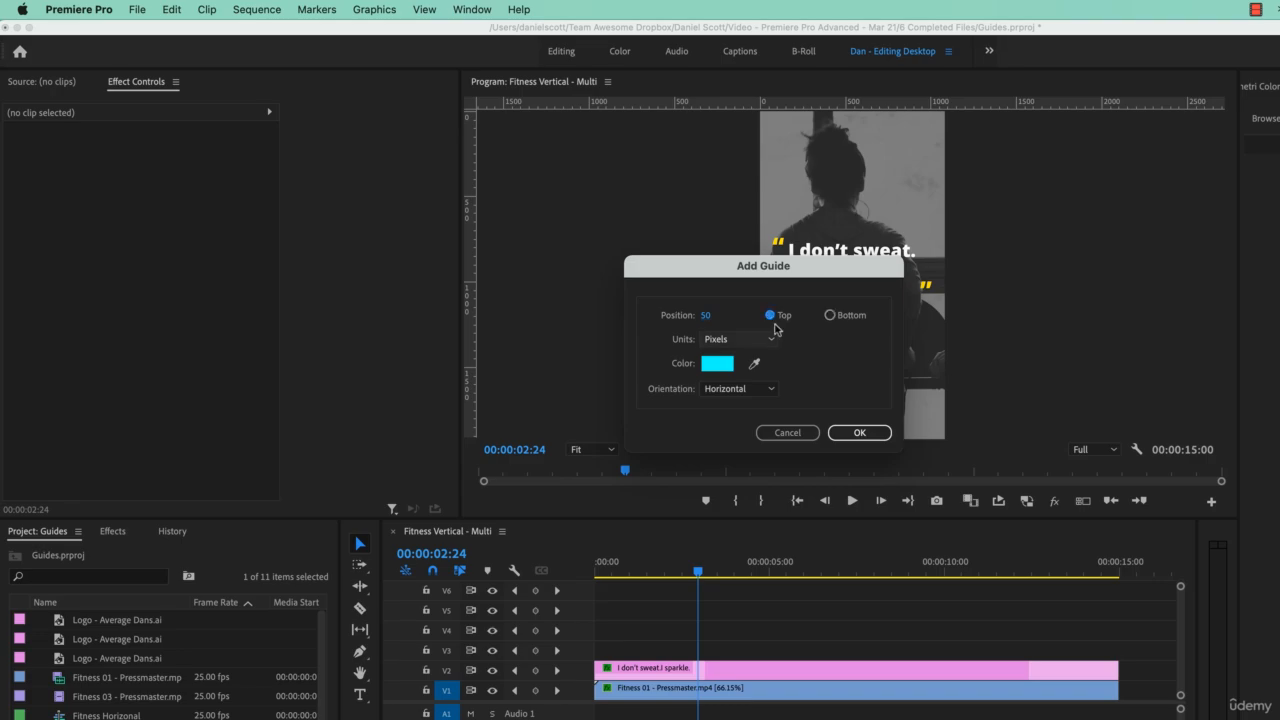
click(705, 315)
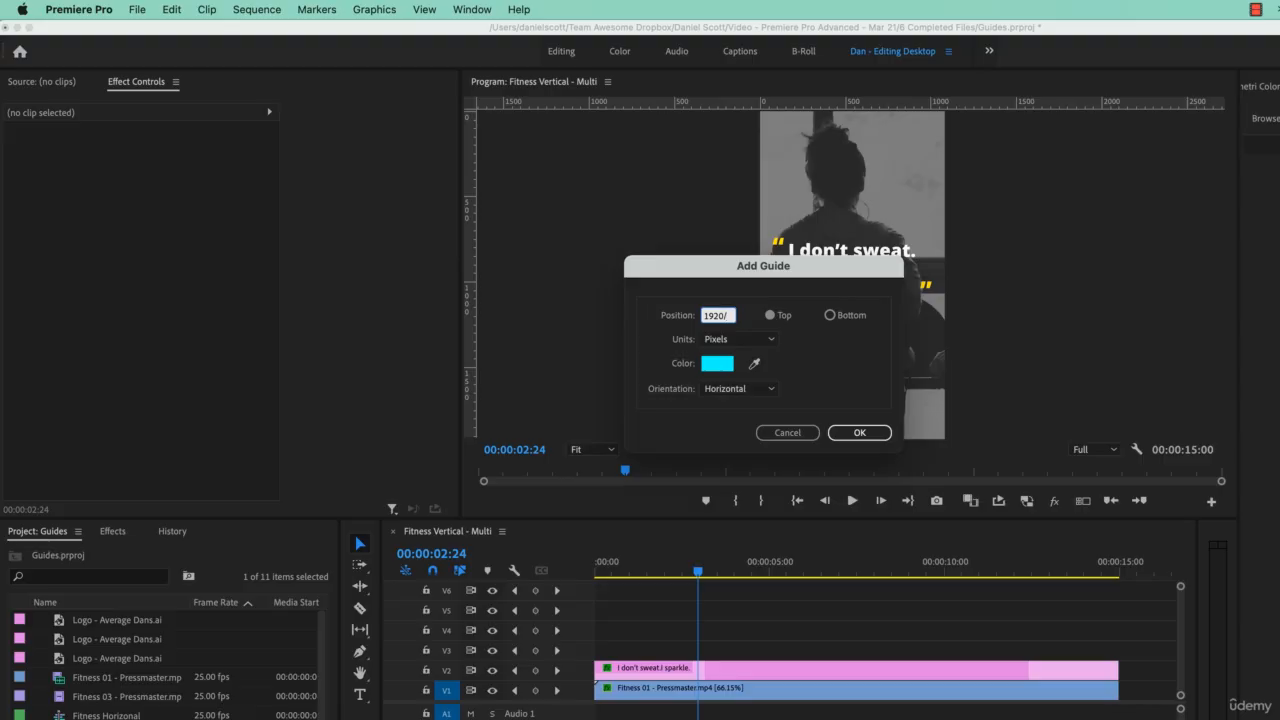
click(828, 338)
click(858, 432)
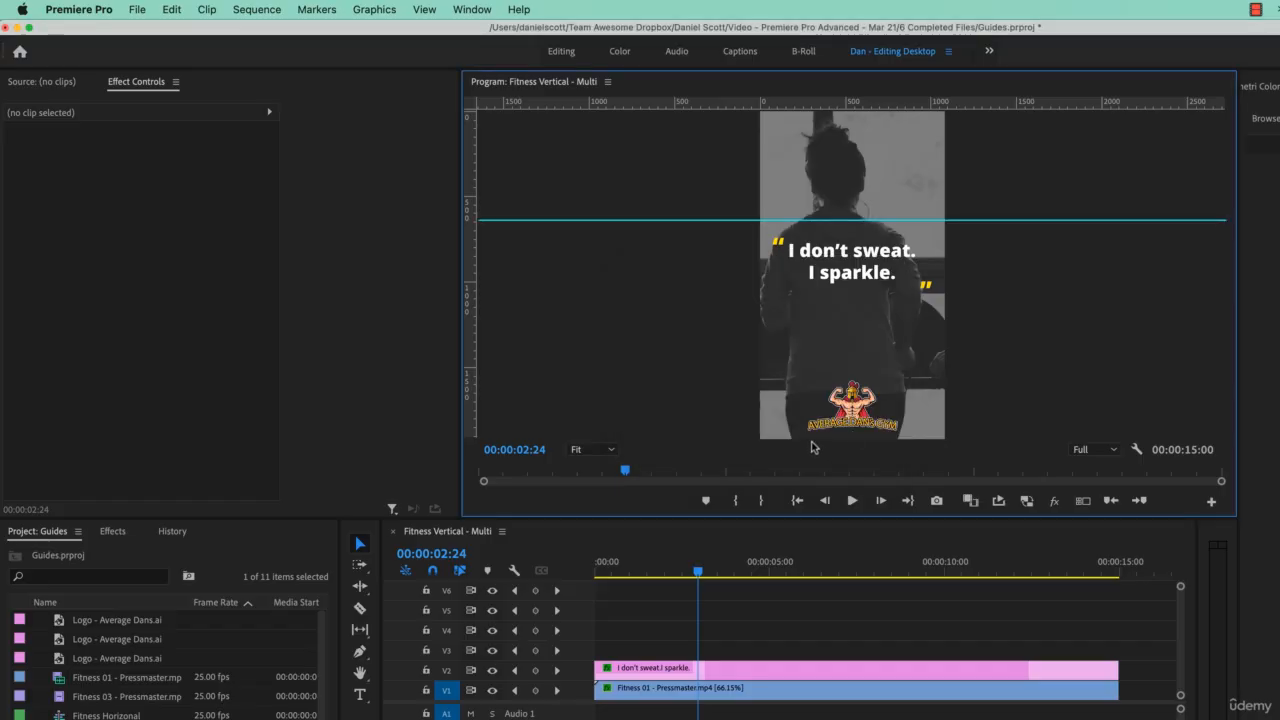
Step: Add a second horizontal guide at 640 pixels from the bottom of the frame
click(424, 9)
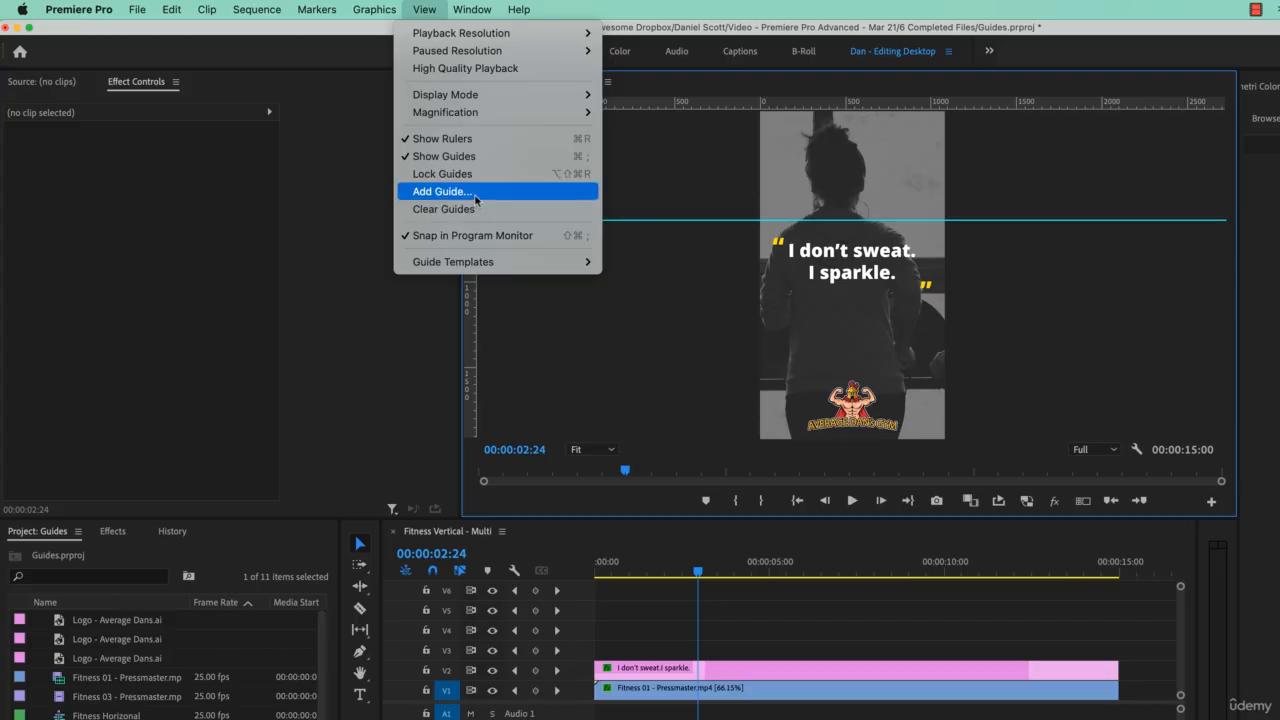
click(478, 197)
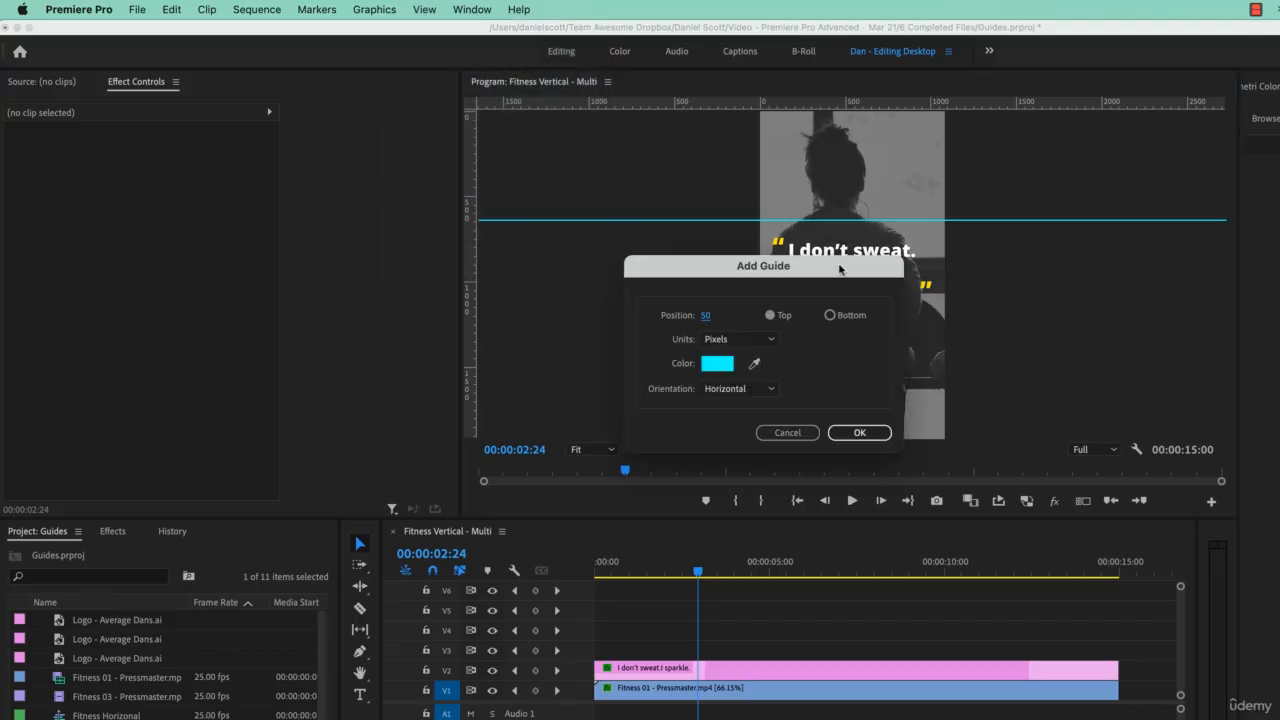
click(708, 316)
text(64)
click(829, 315)
click(859, 432)
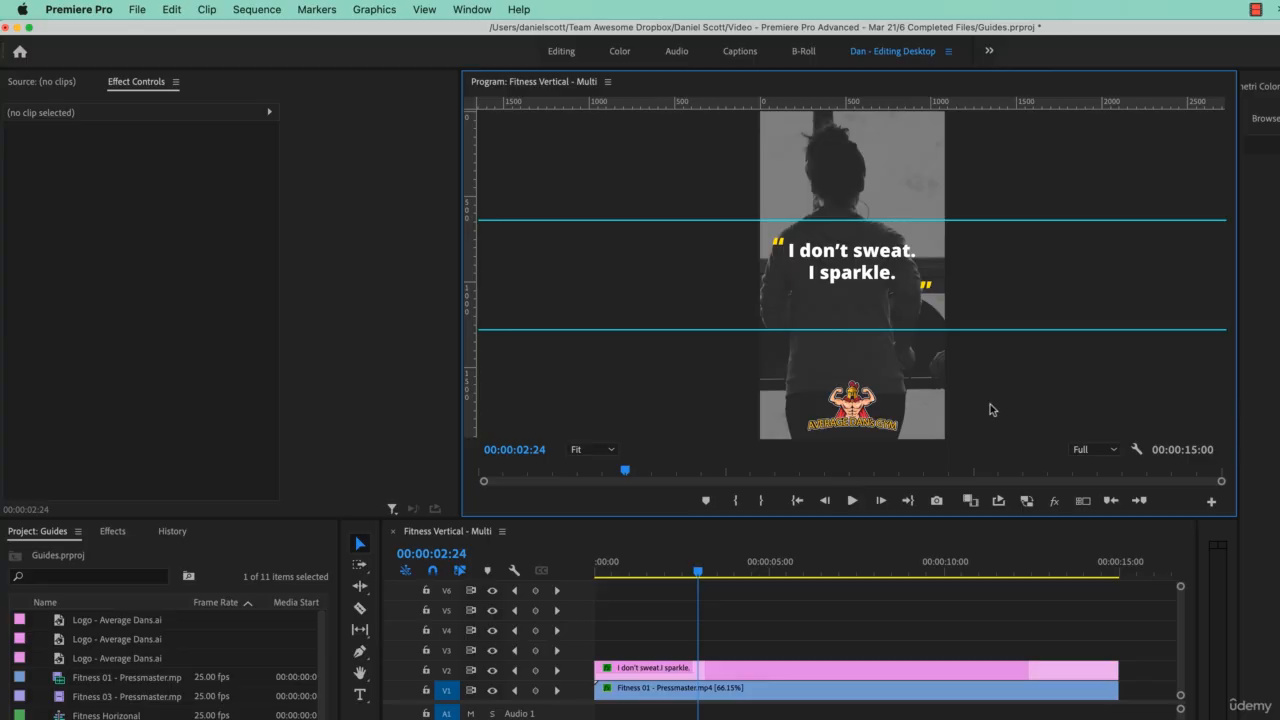
Step: Scale the "Fitness 01 - Pressmaster.mp4" clip to 62 and shift its horizontal position to about 585
click(670, 690)
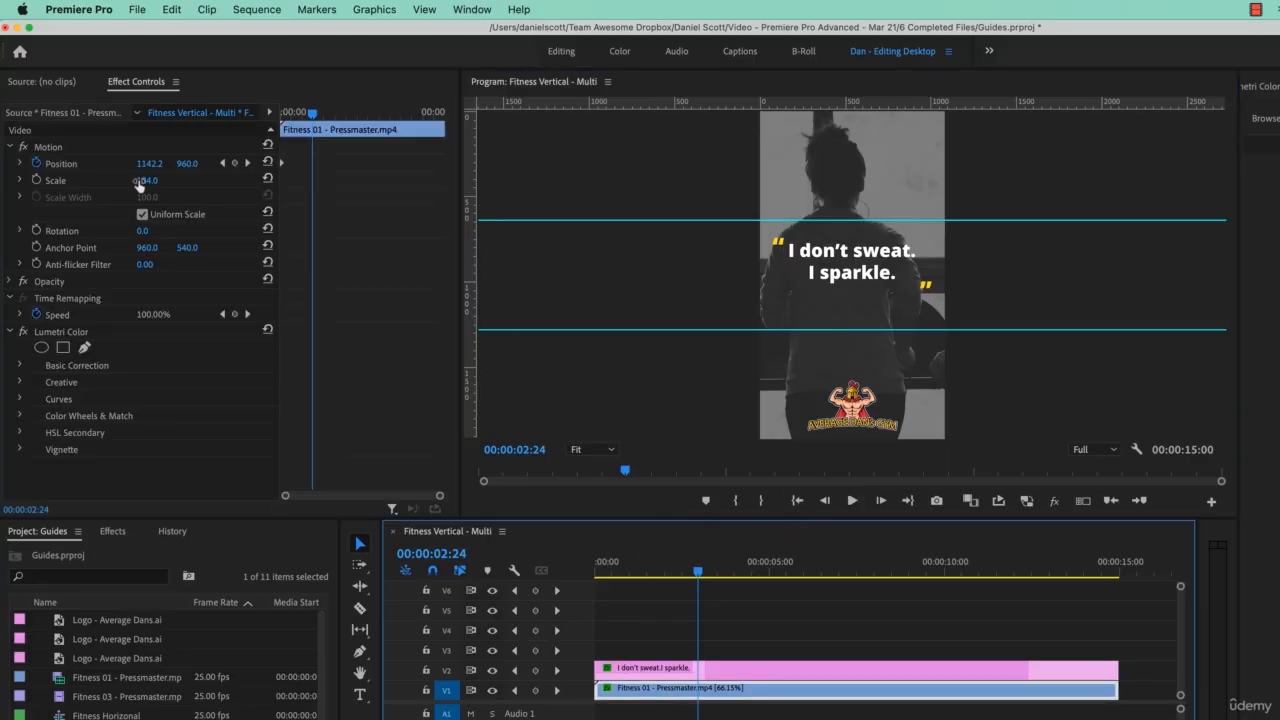
drag(147, 180, 34, 180)
drag(158, 163, 1, 163)
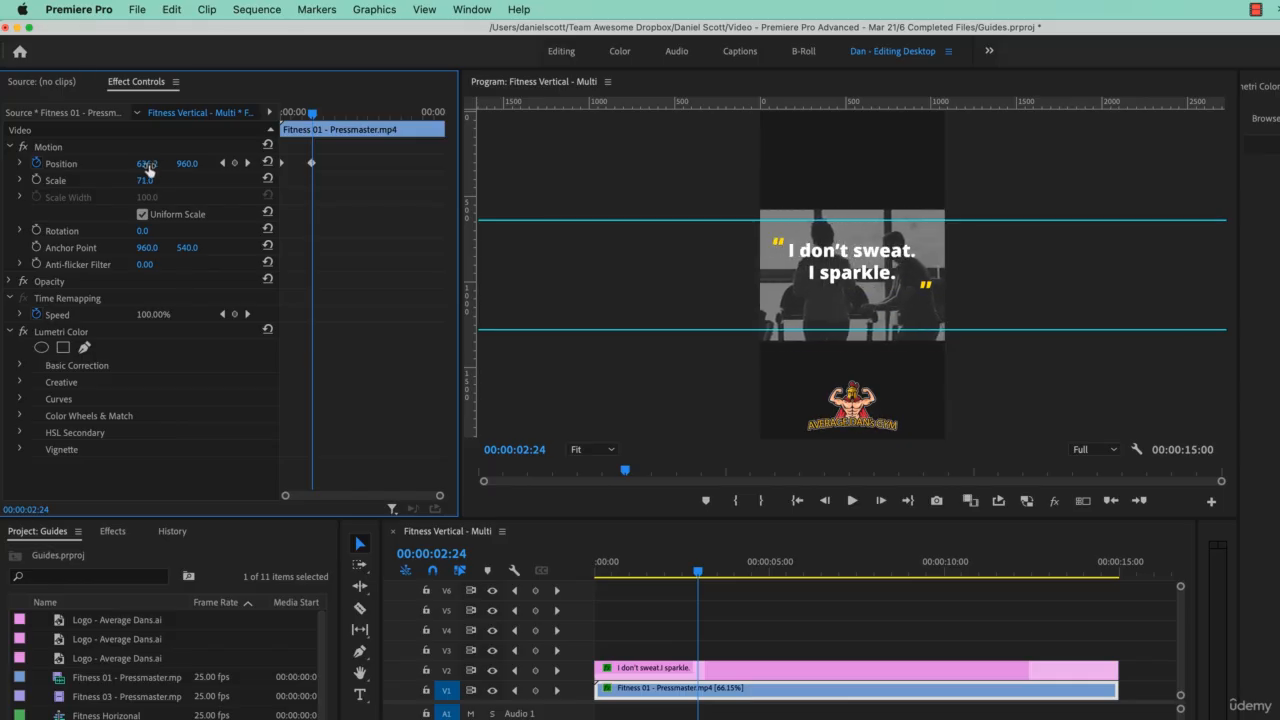
drag(148, 182, 95, 163)
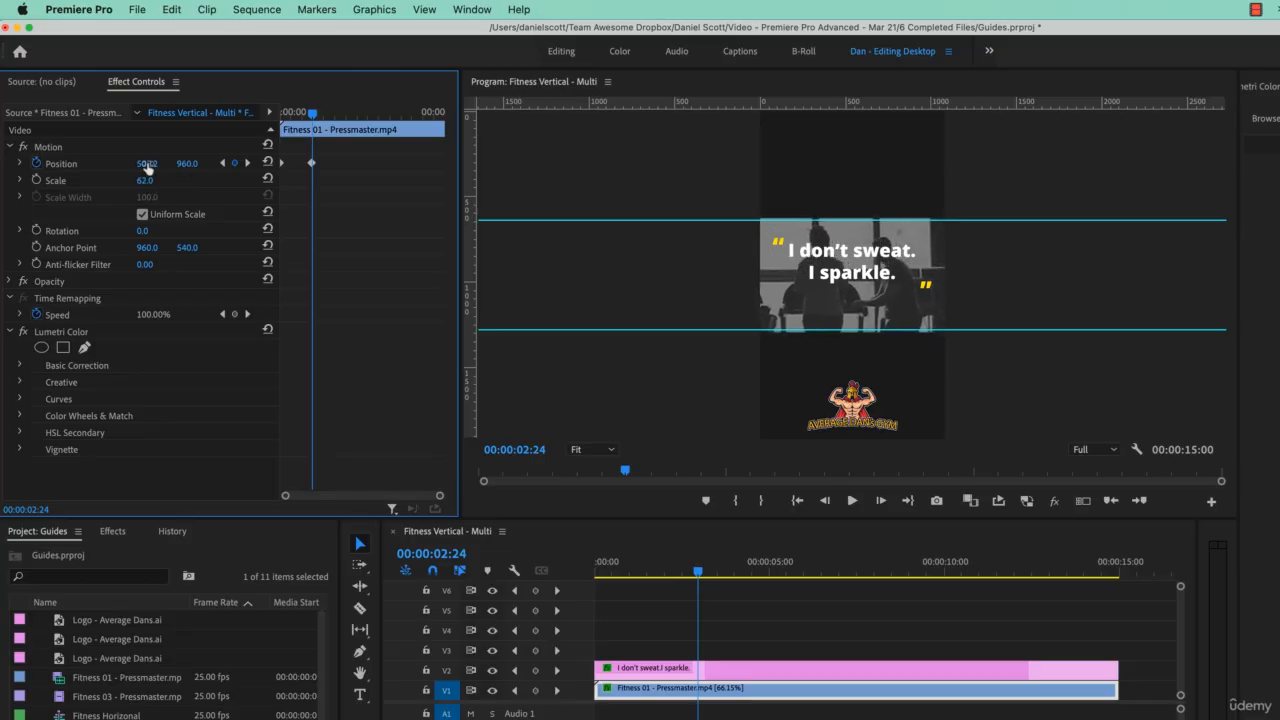
Step: Lock track V2 and move the footage clip freely in the program monitor to a position of about 351.5, 744.6
click(426, 670)
click(858, 310)
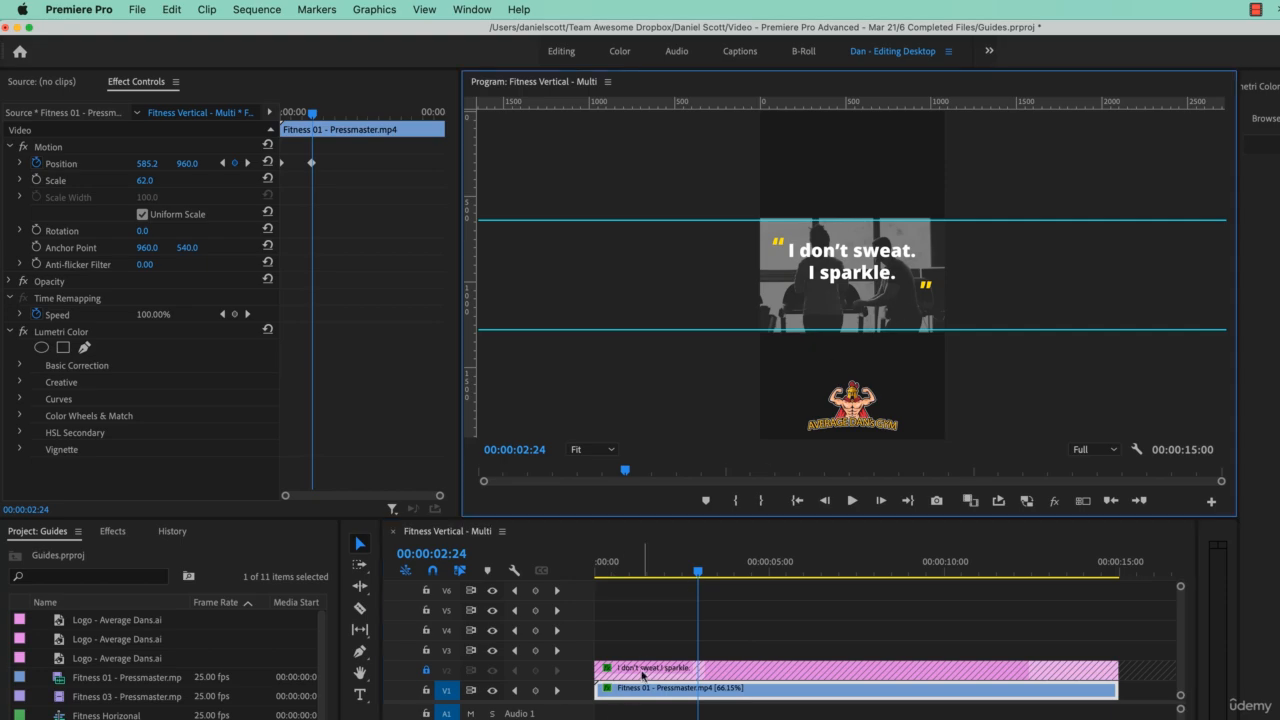
drag(895, 320, 855, 281)
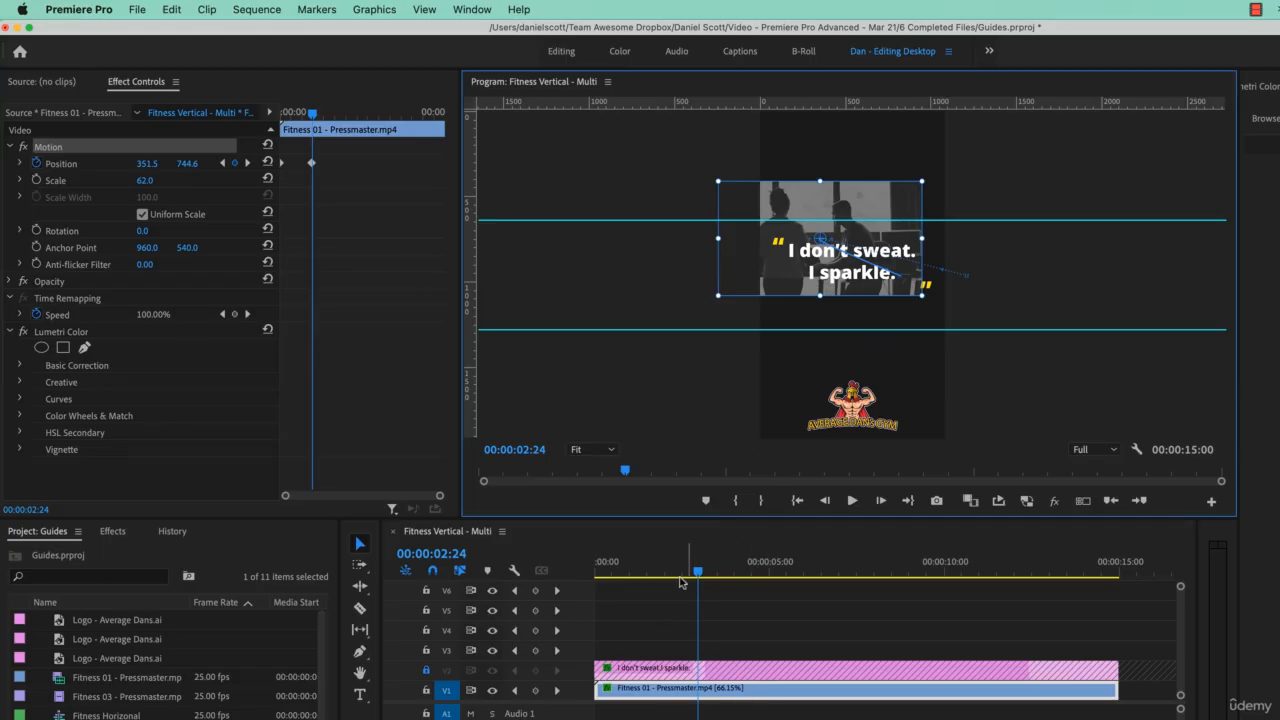
Step: Move the playhead to 00:00:01:02, reset the footage clip's position and delete all of its position keyframes
drag(663, 567, 528, 579)
key(space)
key(space)
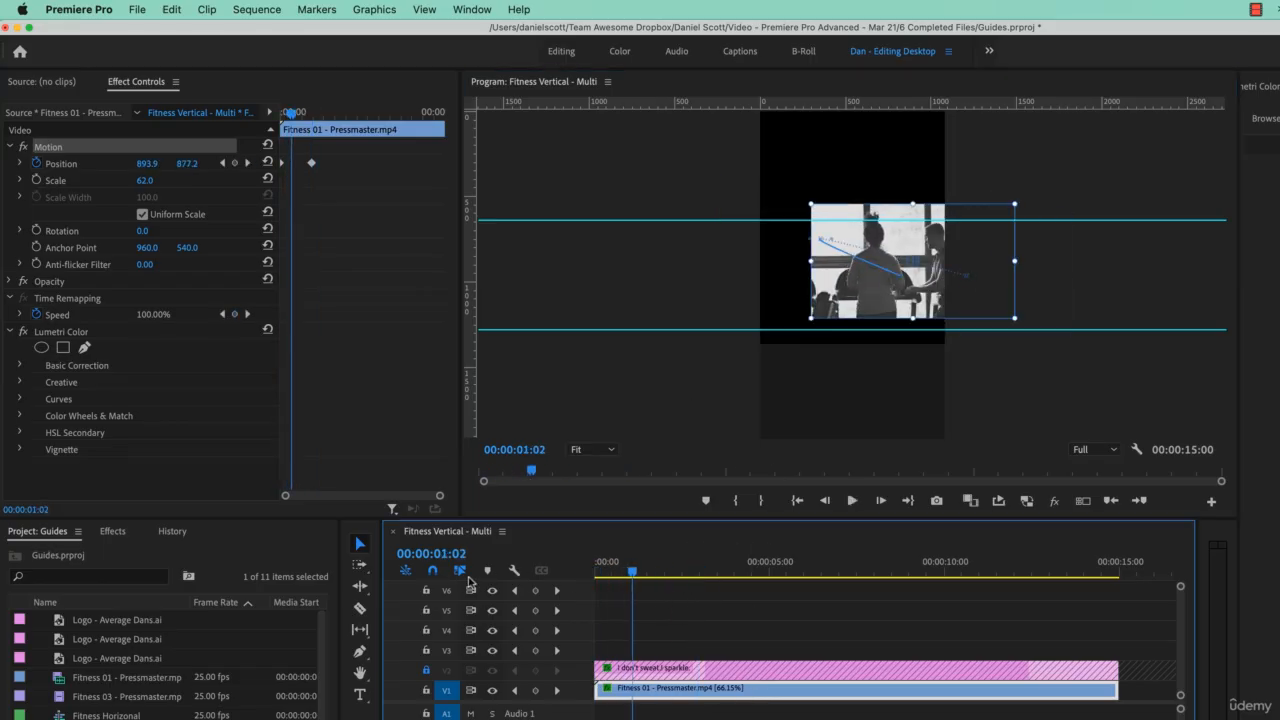
click(267, 163)
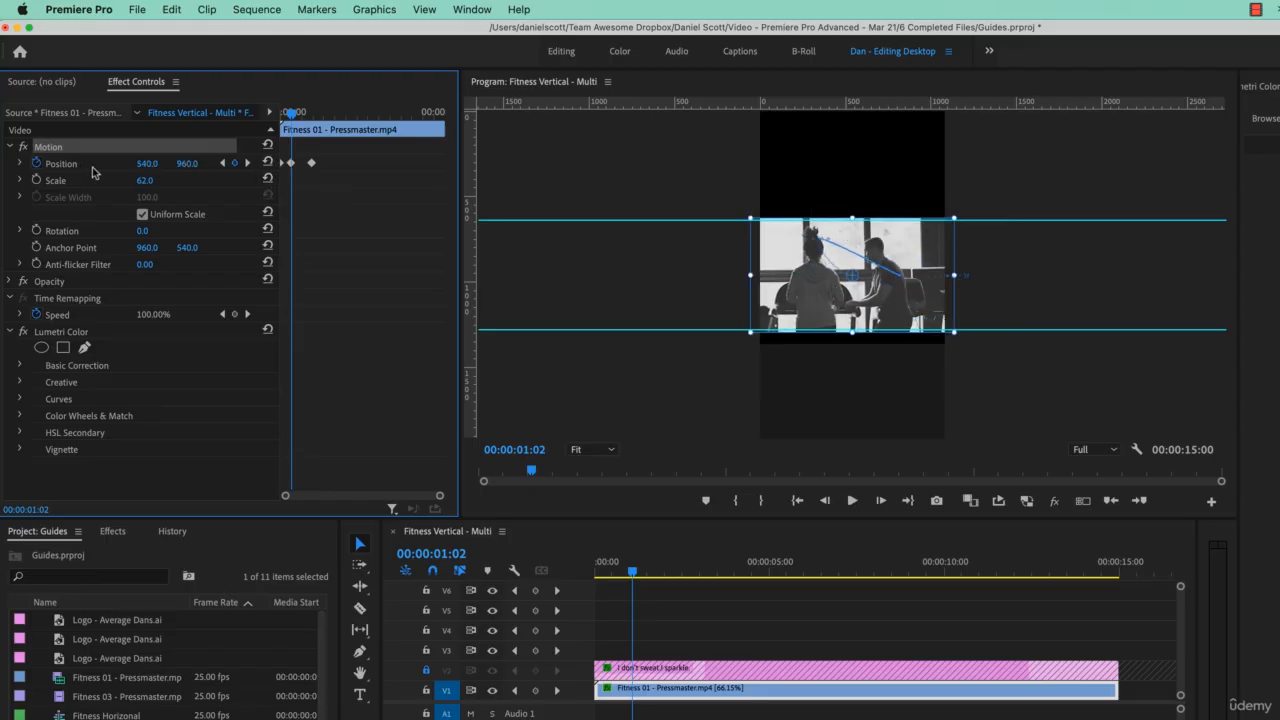
click(37, 164)
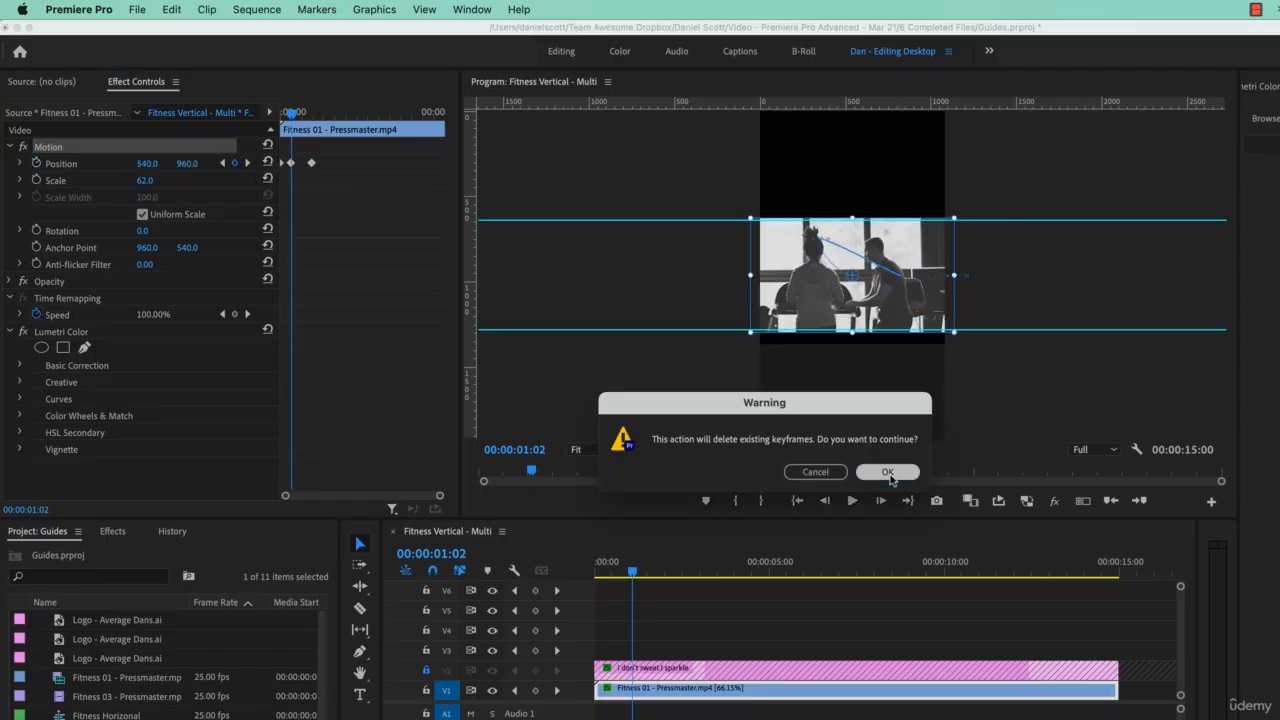
click(886, 473)
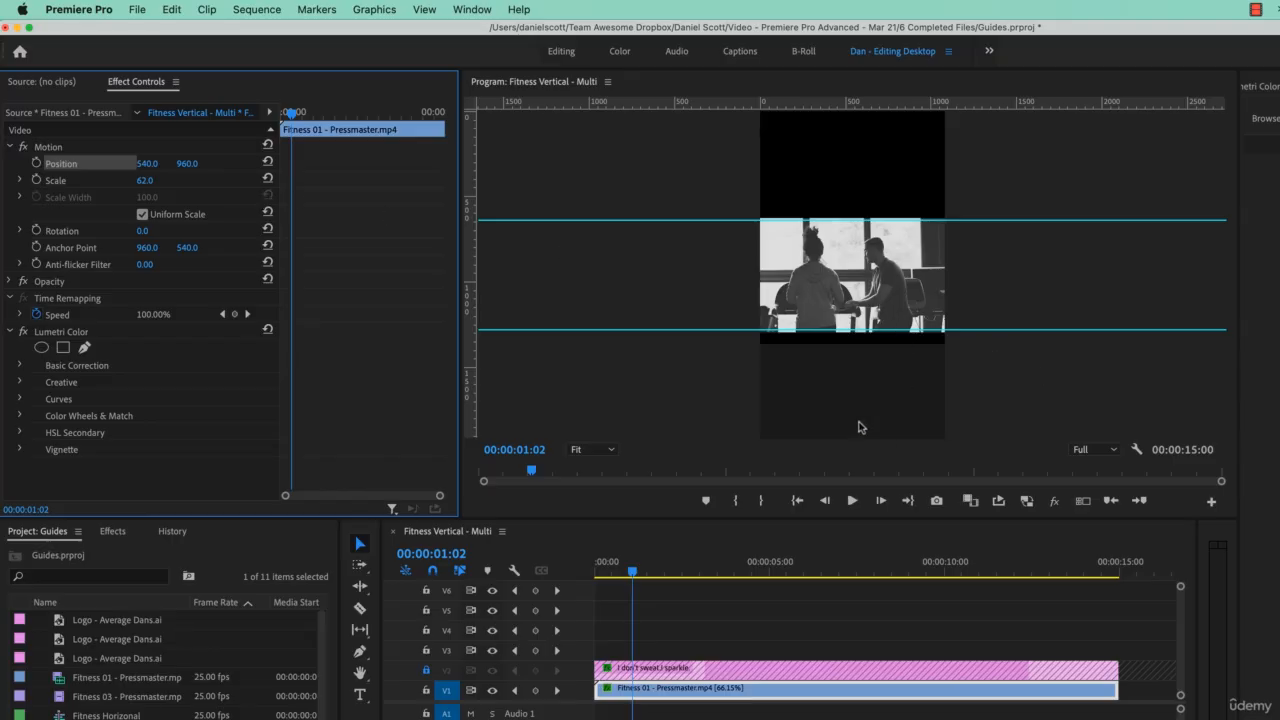
Step: Move the footage clip straight up to about 540, 305.2 so its lower edge snaps to the upper guide
click(900, 297)
drag(898, 295, 896, 193)
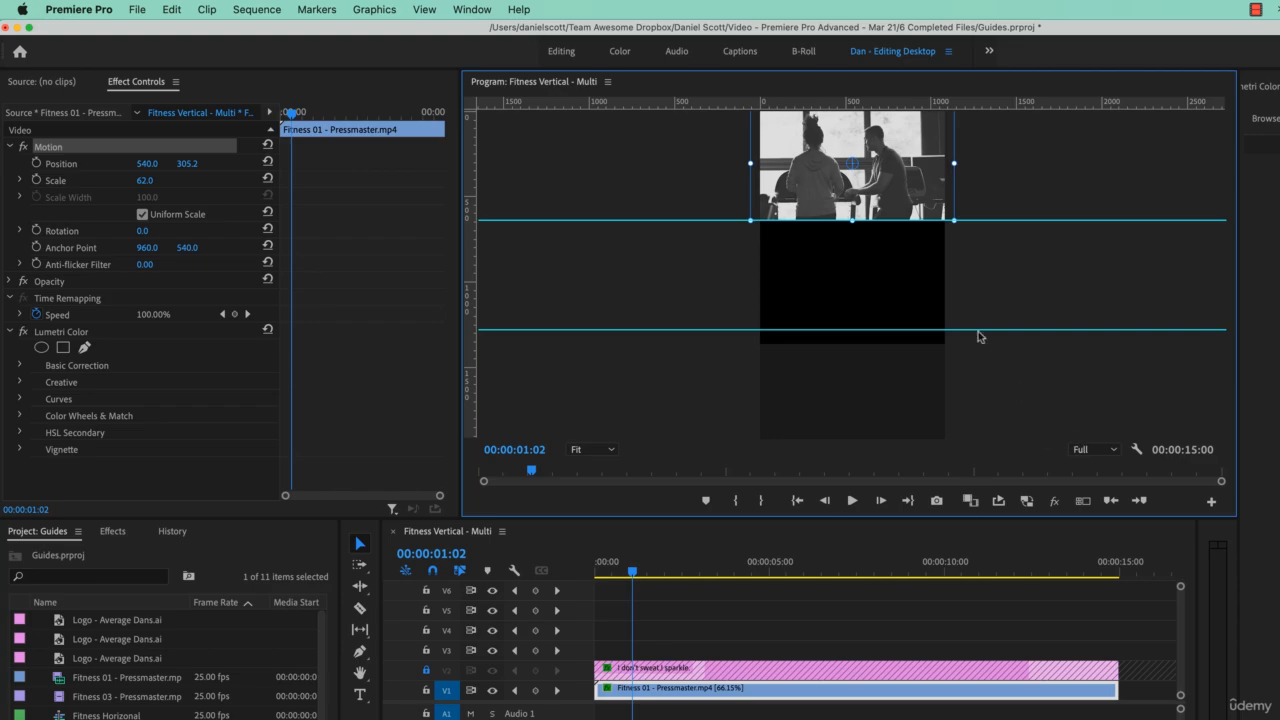
click(418, 14)
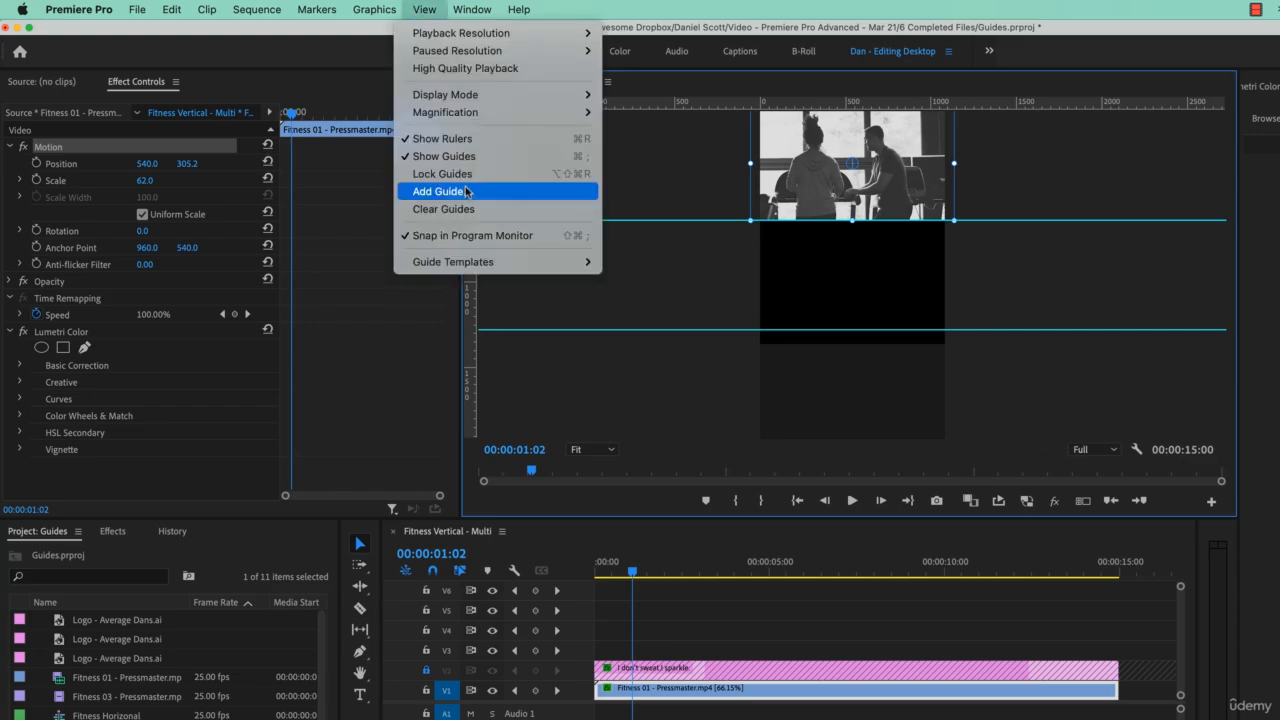
click(1186, 138)
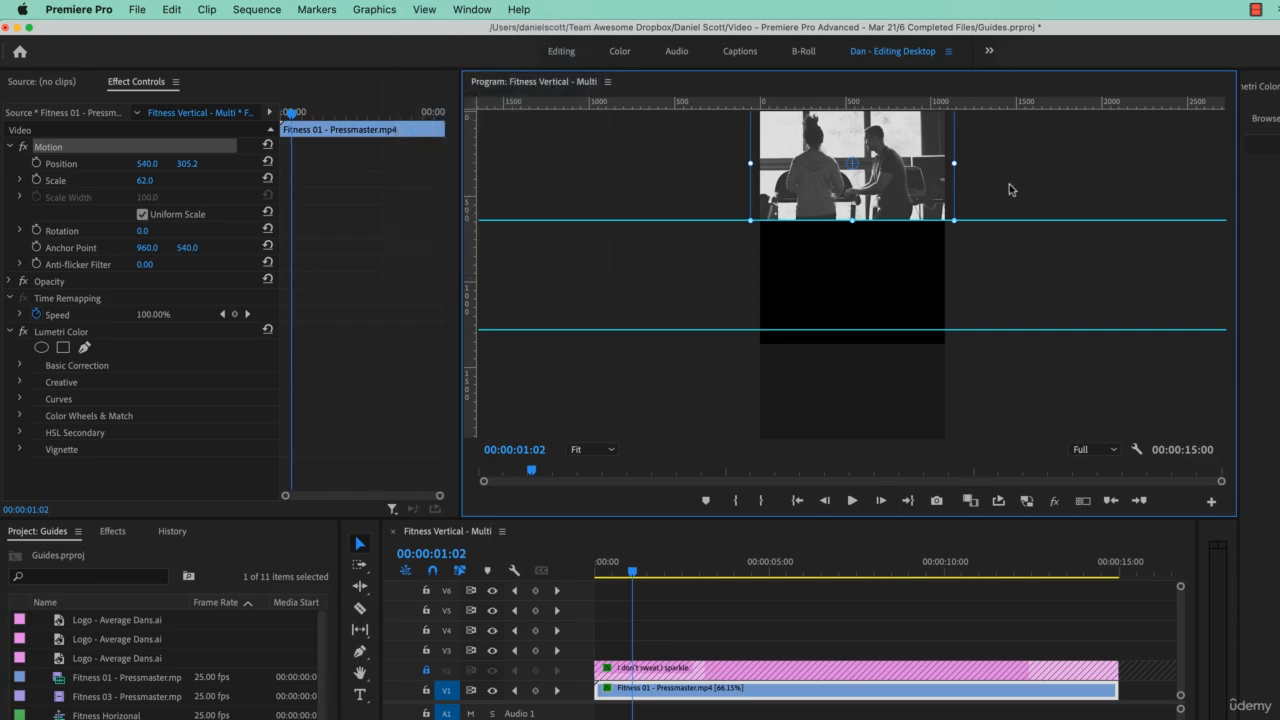
click(1013, 170)
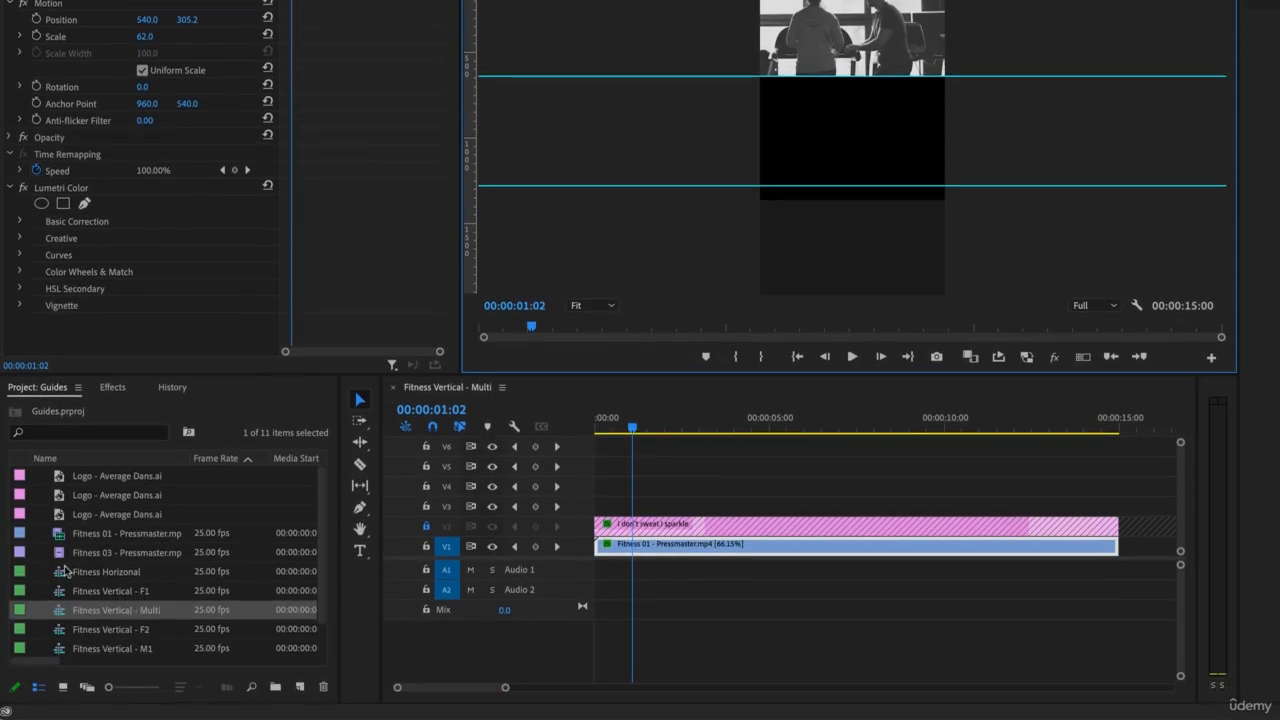
Step: Sort the project items by name in descending order and overlay the Fitness 02 clip on track V3, starting at 00:00:01:02
scroll(115, 605, down, 2)
scroll(152, 660, up, 2)
click(58, 557)
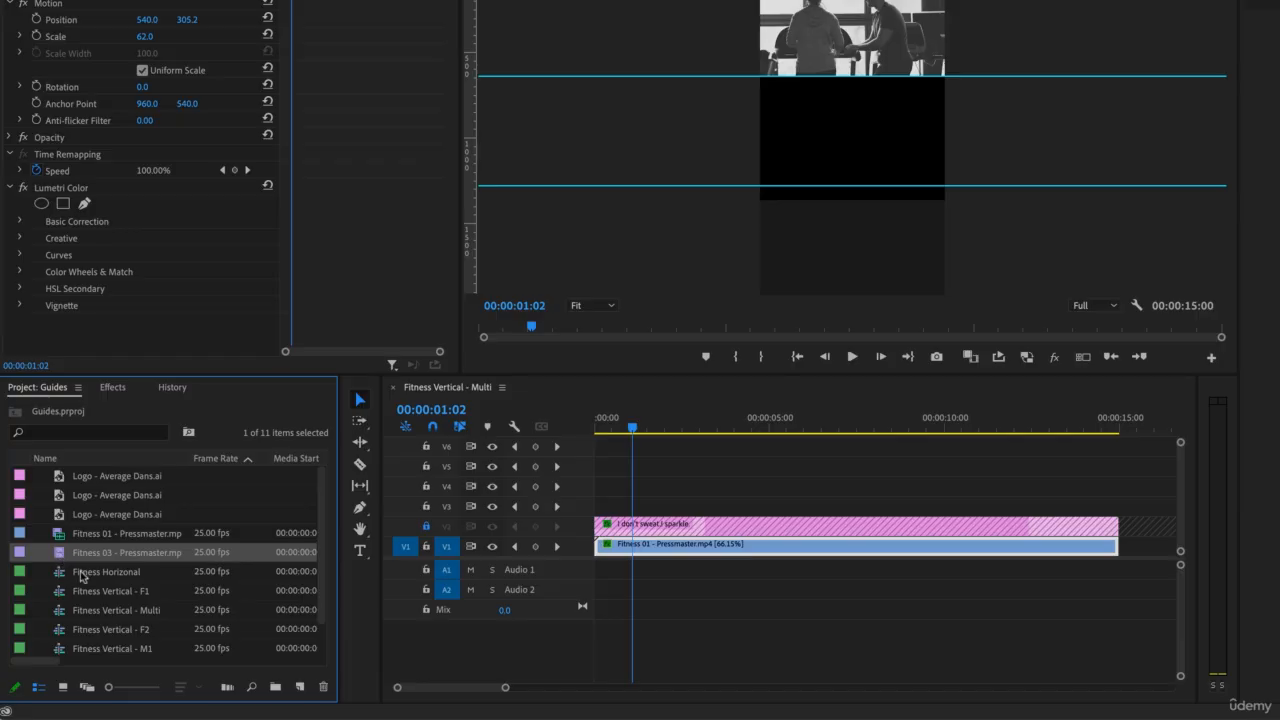
scroll(87, 600, down, 2)
click(61, 631)
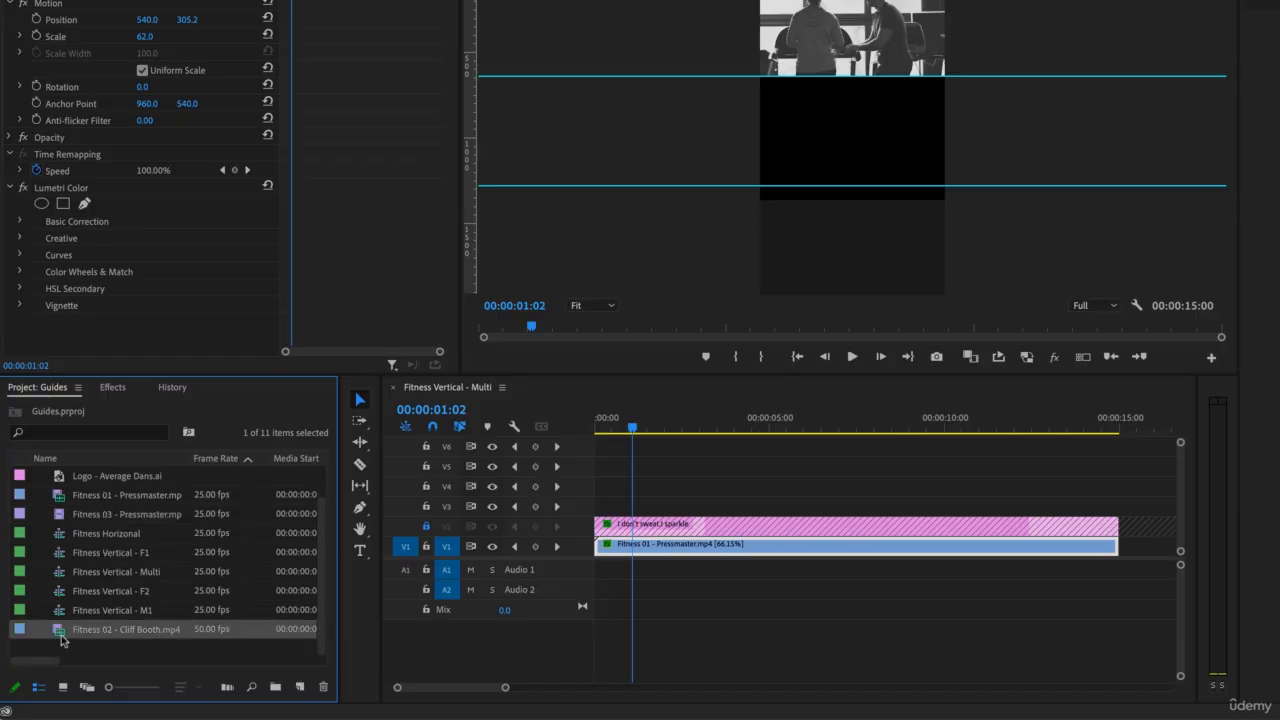
click(119, 462)
click(119, 462)
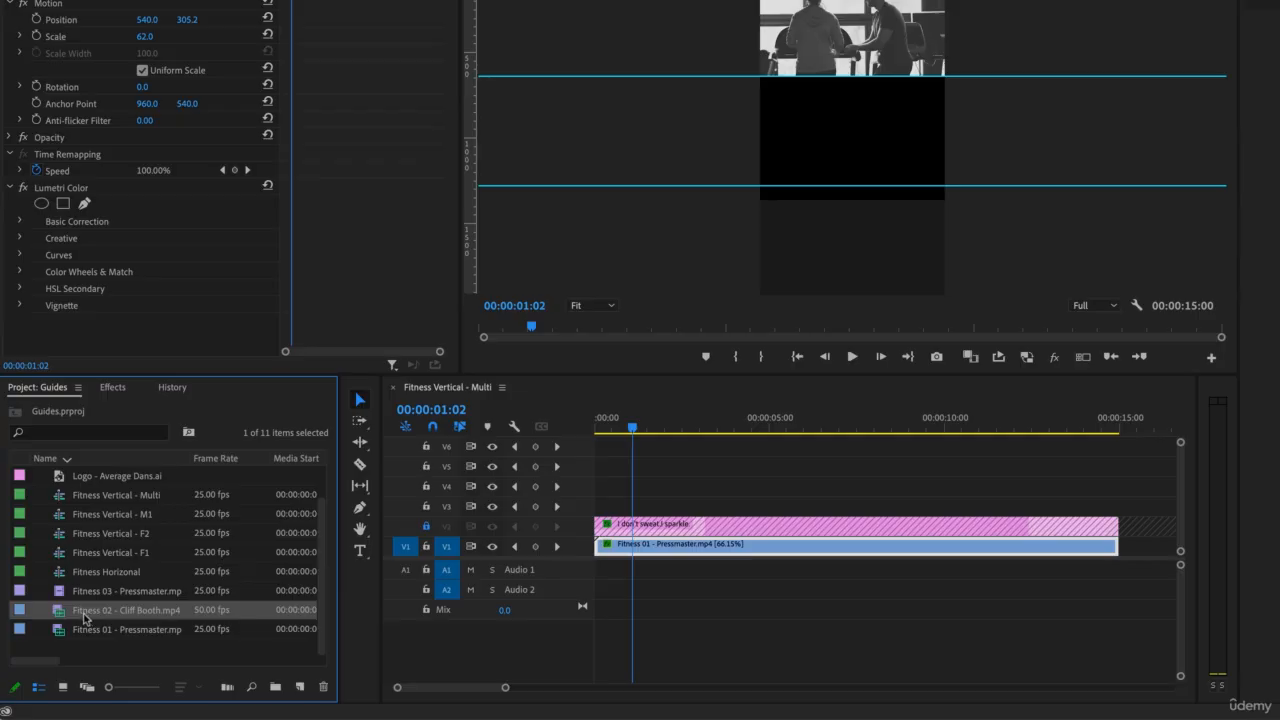
drag(85, 617, 812, 158)
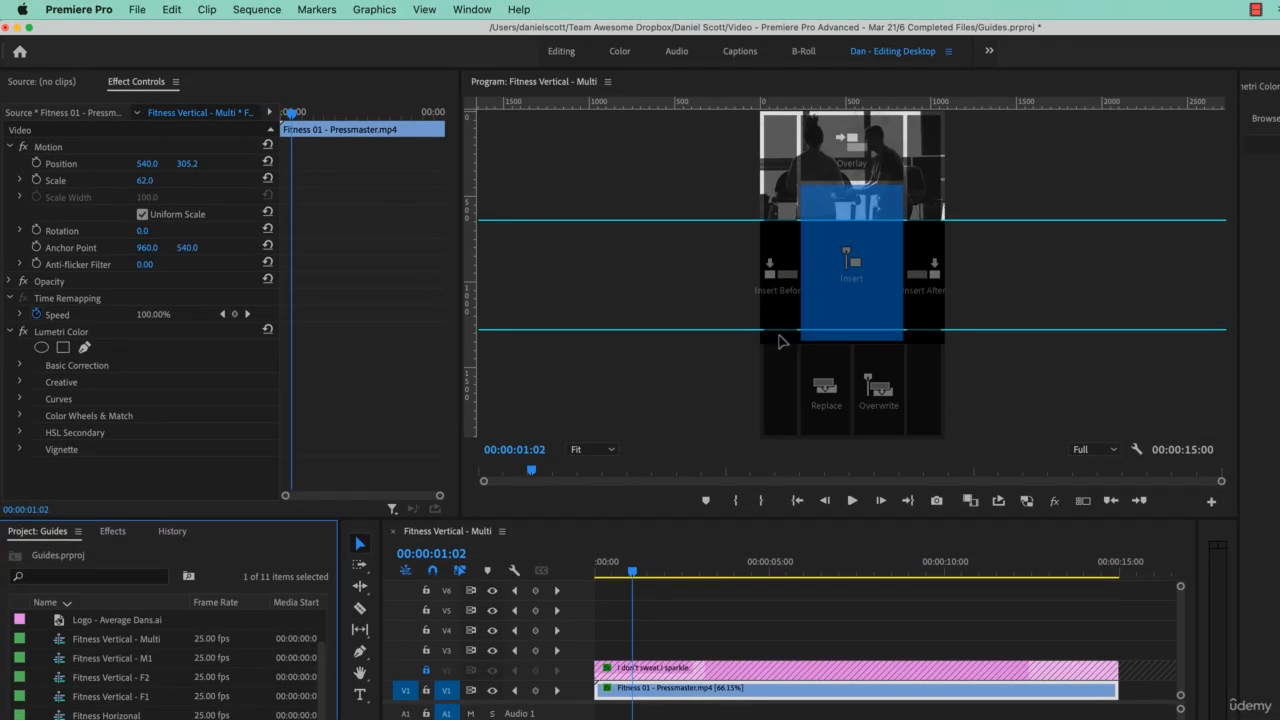
drag(783, 338, 856, 145)
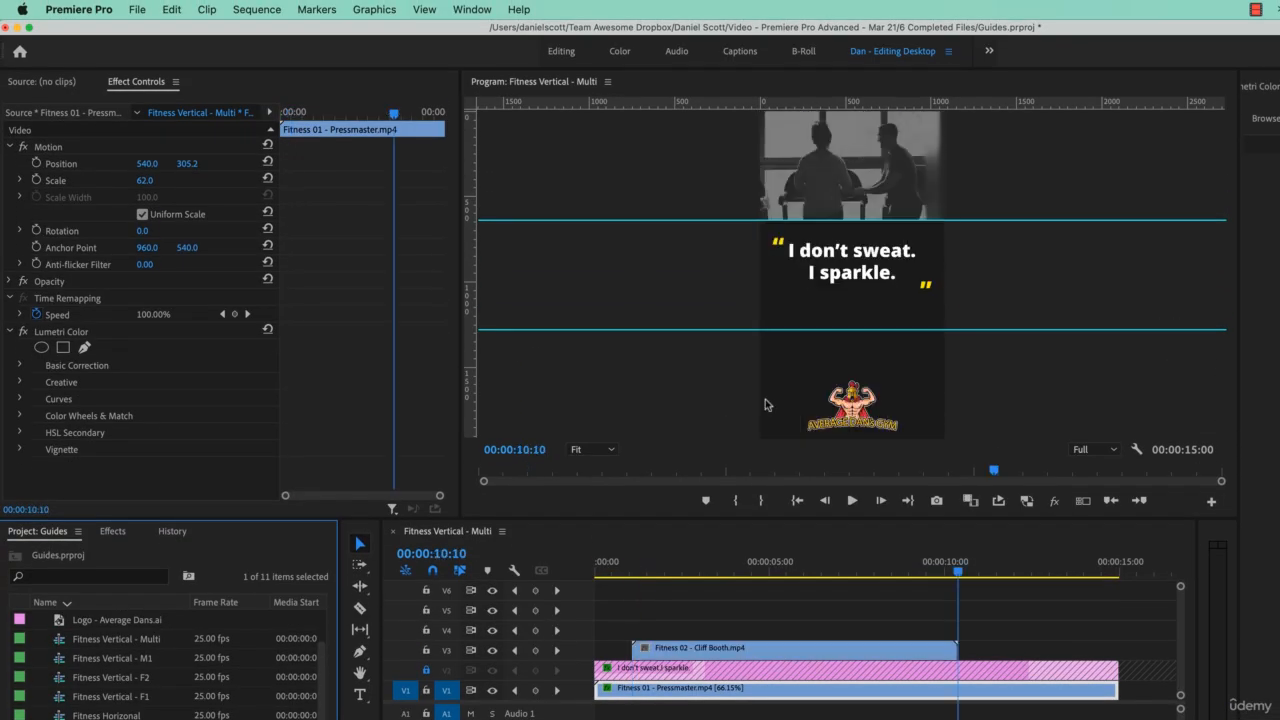
Step: Unlock track V2, moving the "I don't sweat. I sparkle." graphic to track V6 and the Fitness 02 clip to the start of V2
drag(712, 655, 650, 591)
click(426, 670)
drag(645, 653, 655, 670)
Step: Move the playhead to 00:00:04:04, lock track V6 holding the title graphic and select the Fitness 02 clip
drag(857, 562, 740, 572)
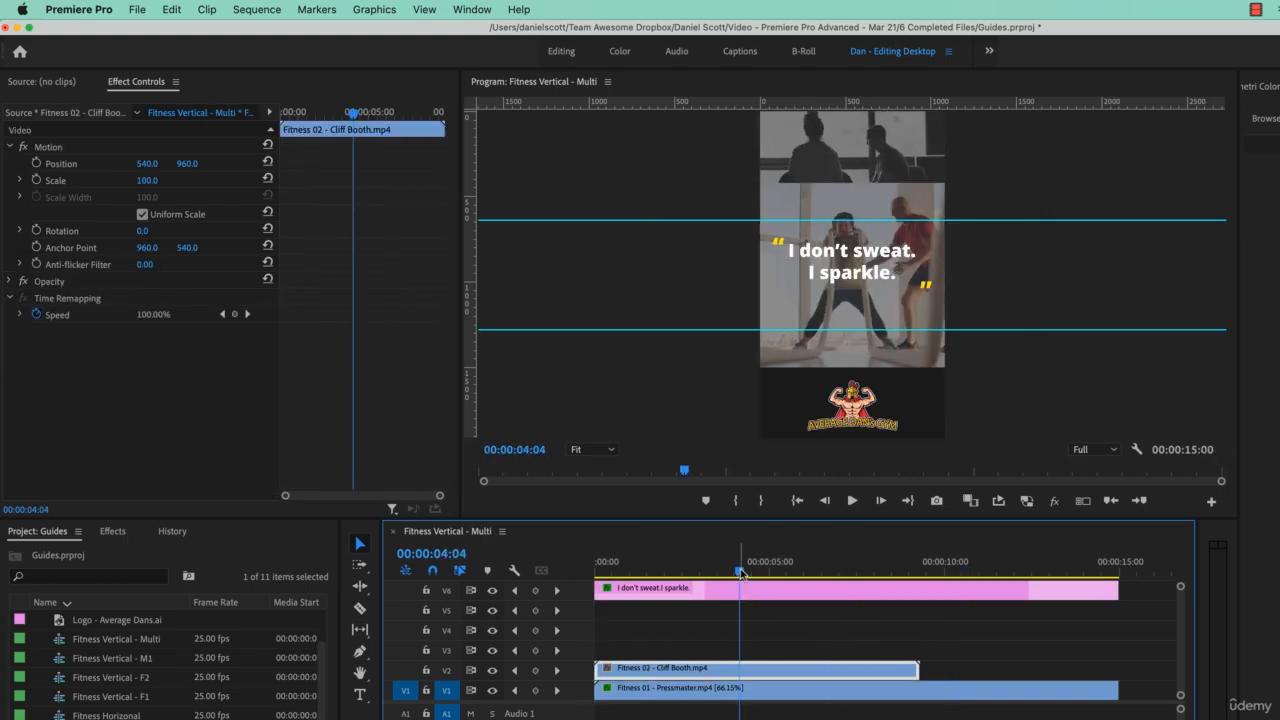
click(818, 370)
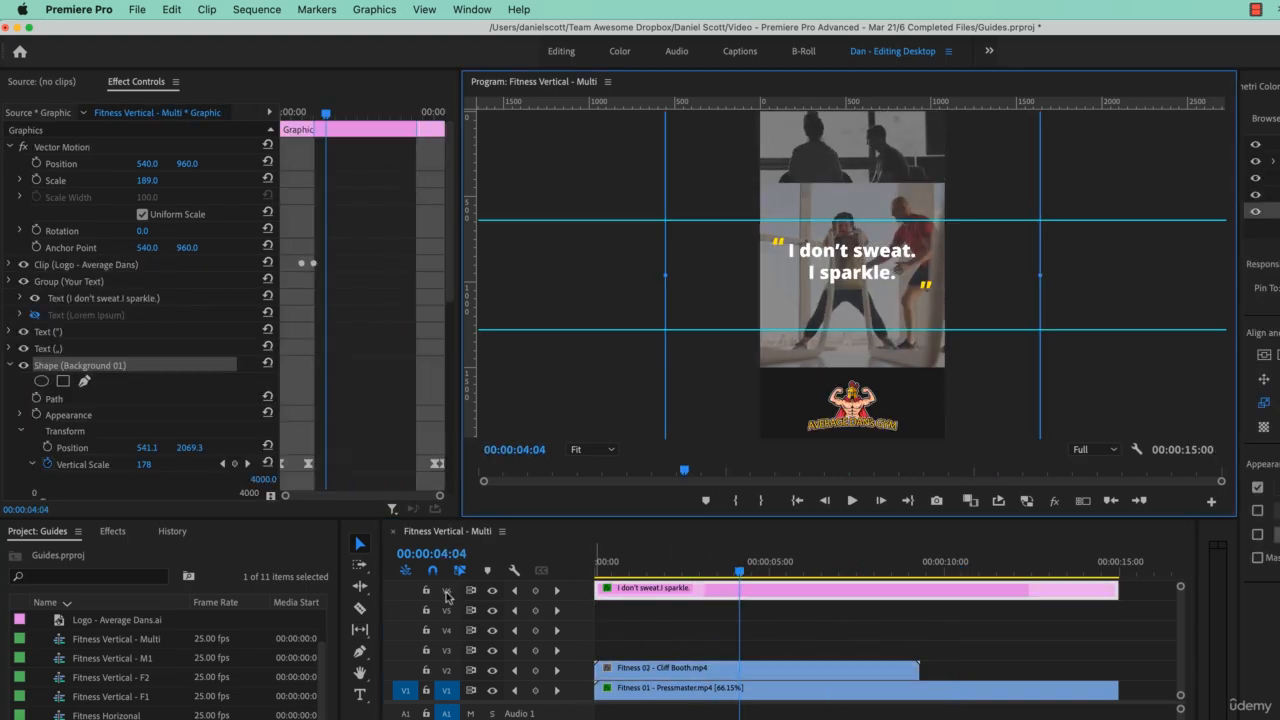
click(426, 590)
click(668, 670)
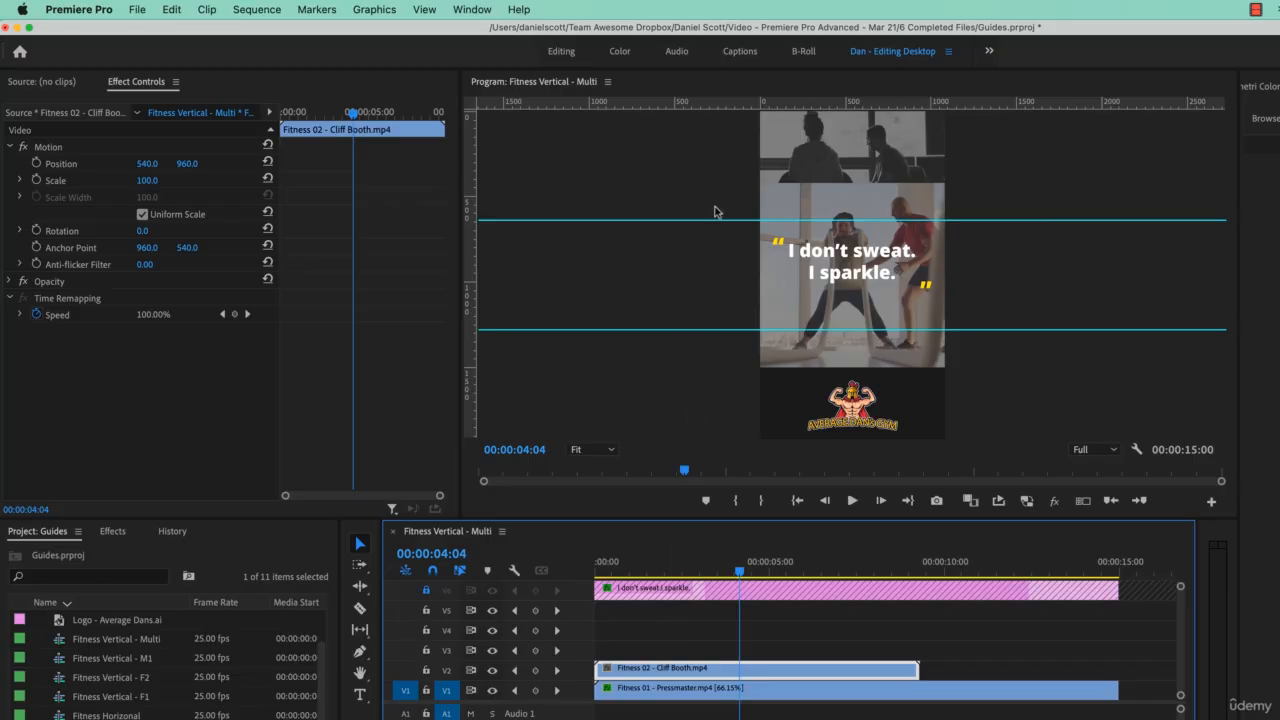
Step: Scale the Fitness 02 clip to 60 and move it to 540, 964 between the two guides
drag(150, 180, 110, 180)
click(787, 301)
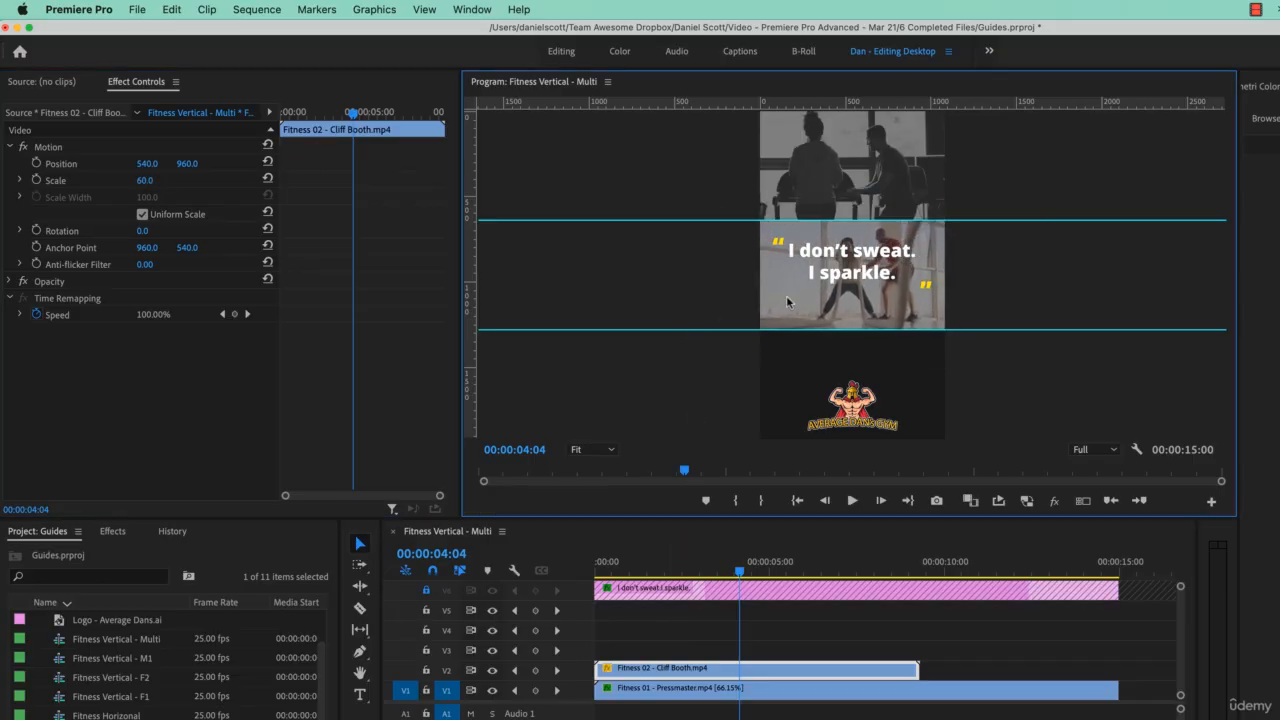
drag(787, 301, 789, 304)
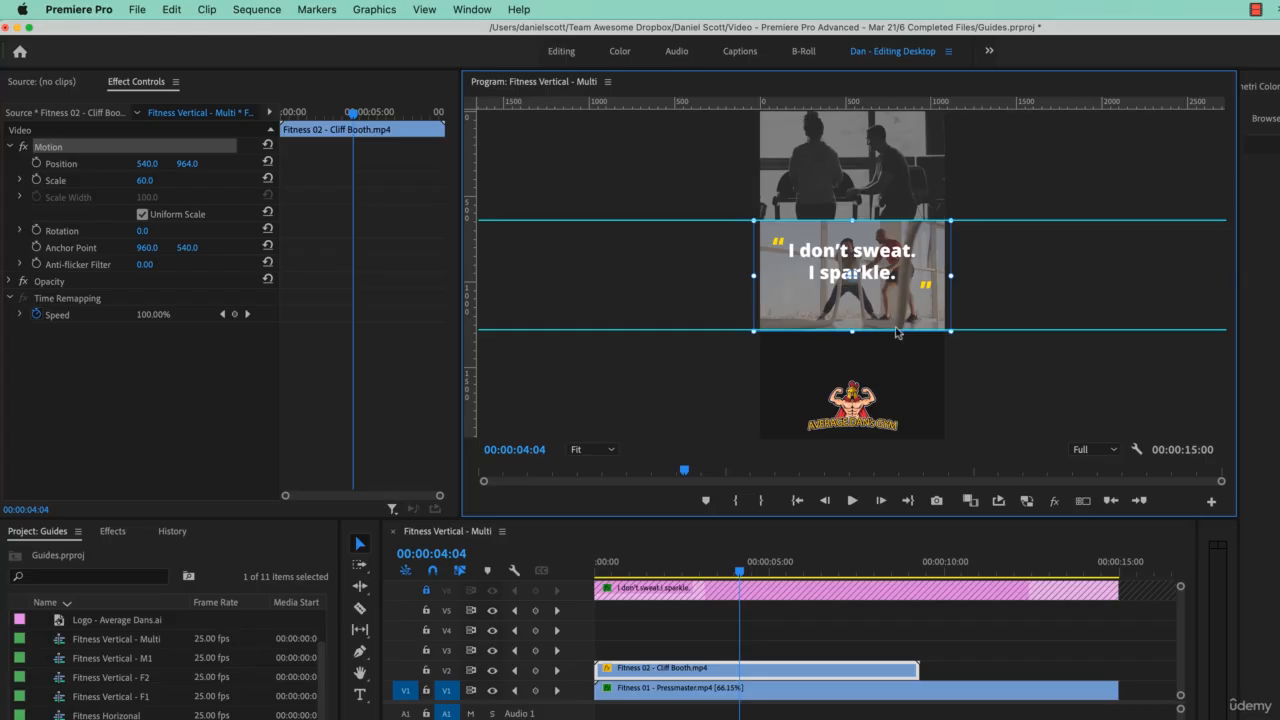
click(1049, 408)
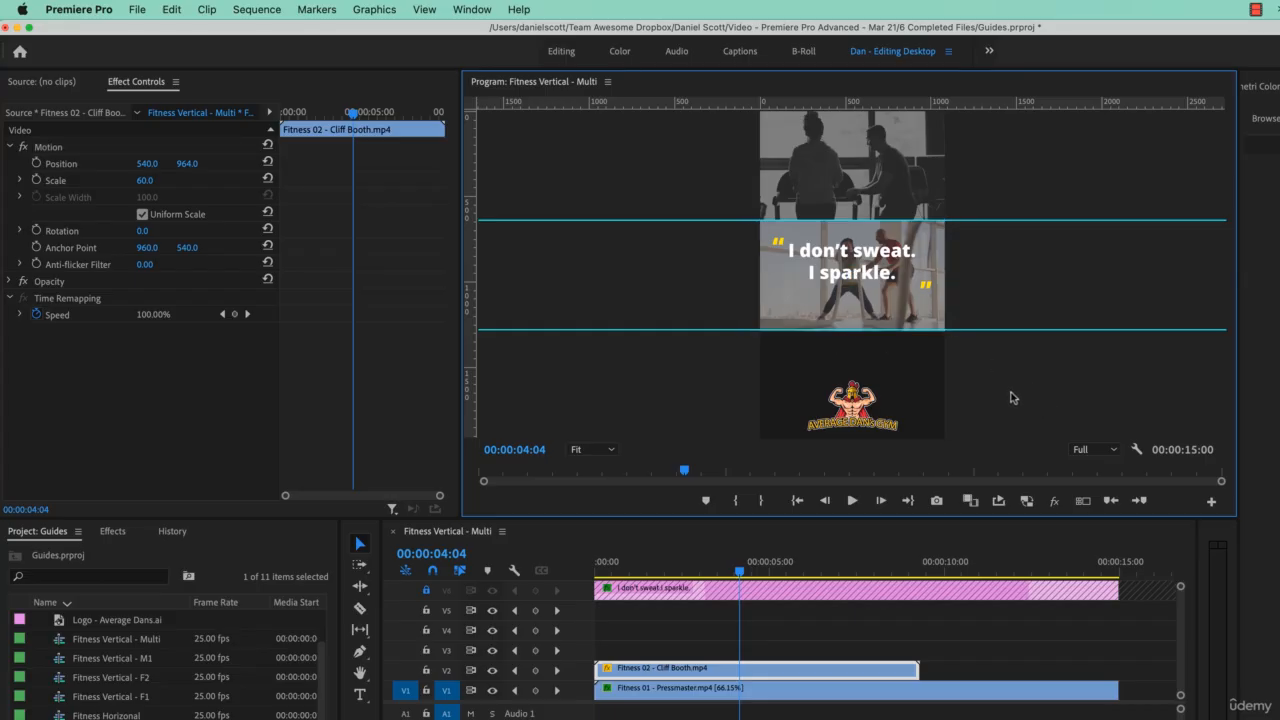
Step: Switch to Calculator, multiply 640 by 3, and dismiss the calculator window
key(XF86Calculator)
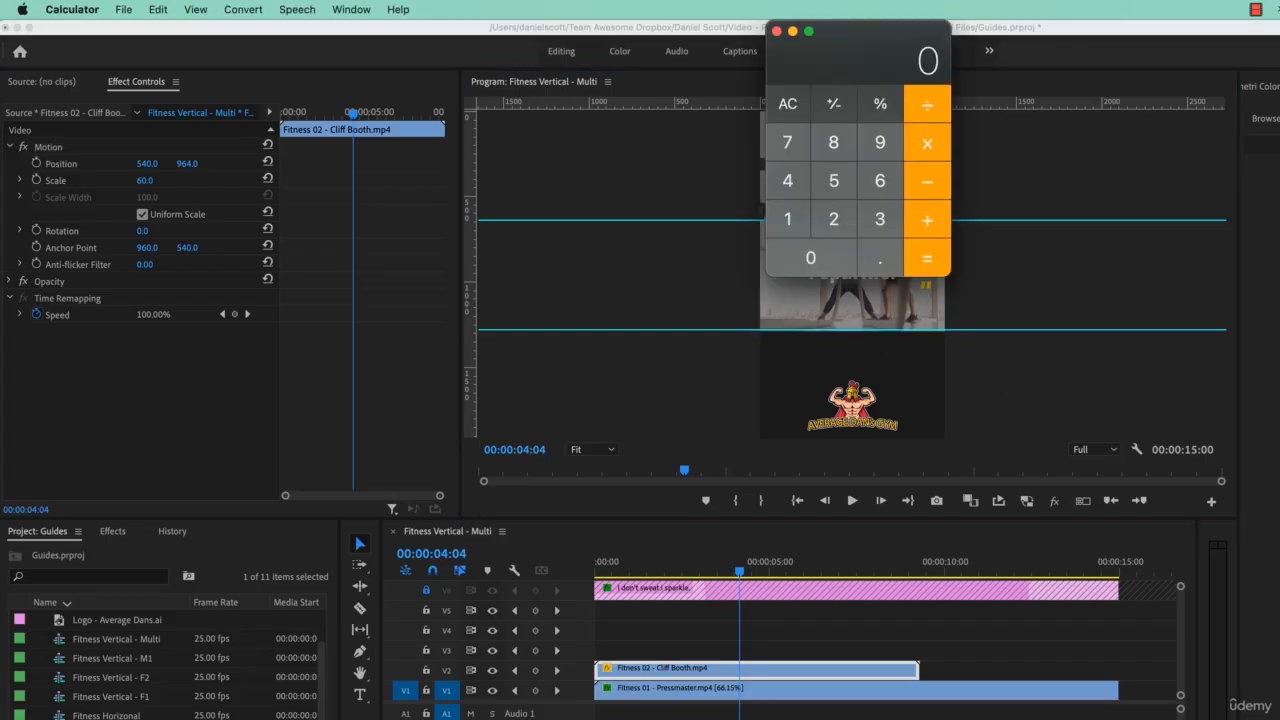
drag(864, 48, 865, 200)
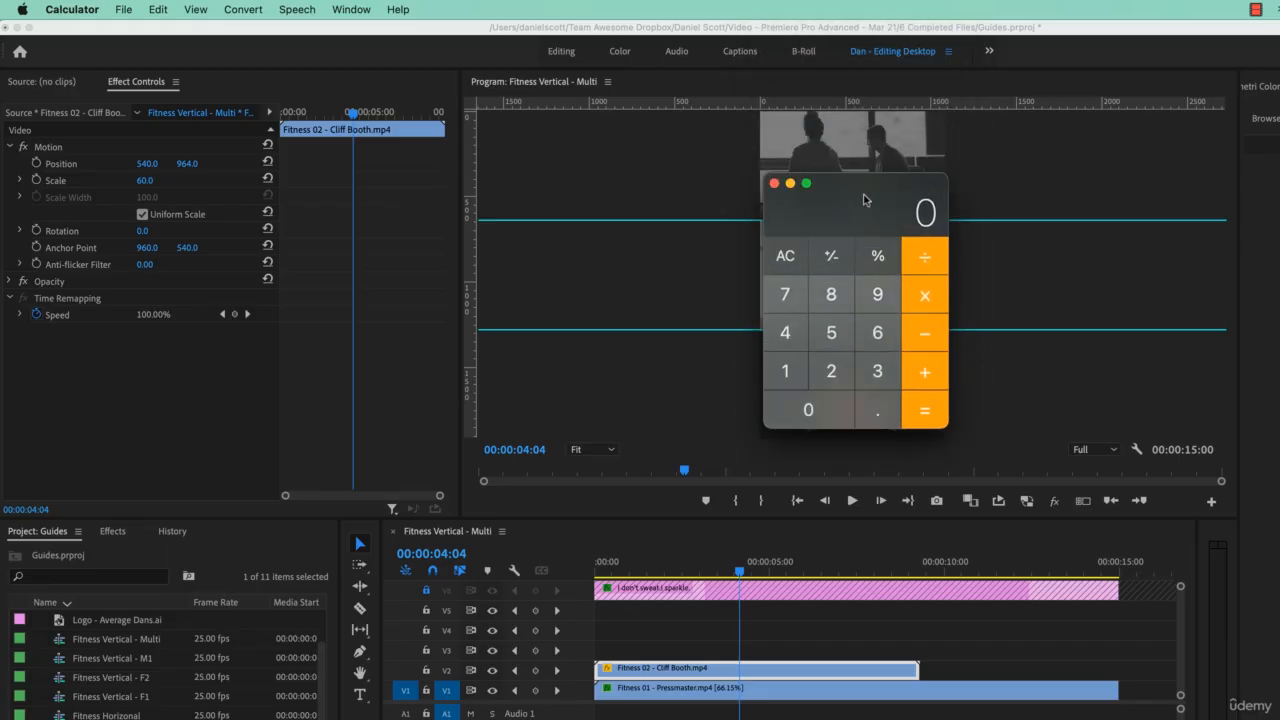
text(6403)
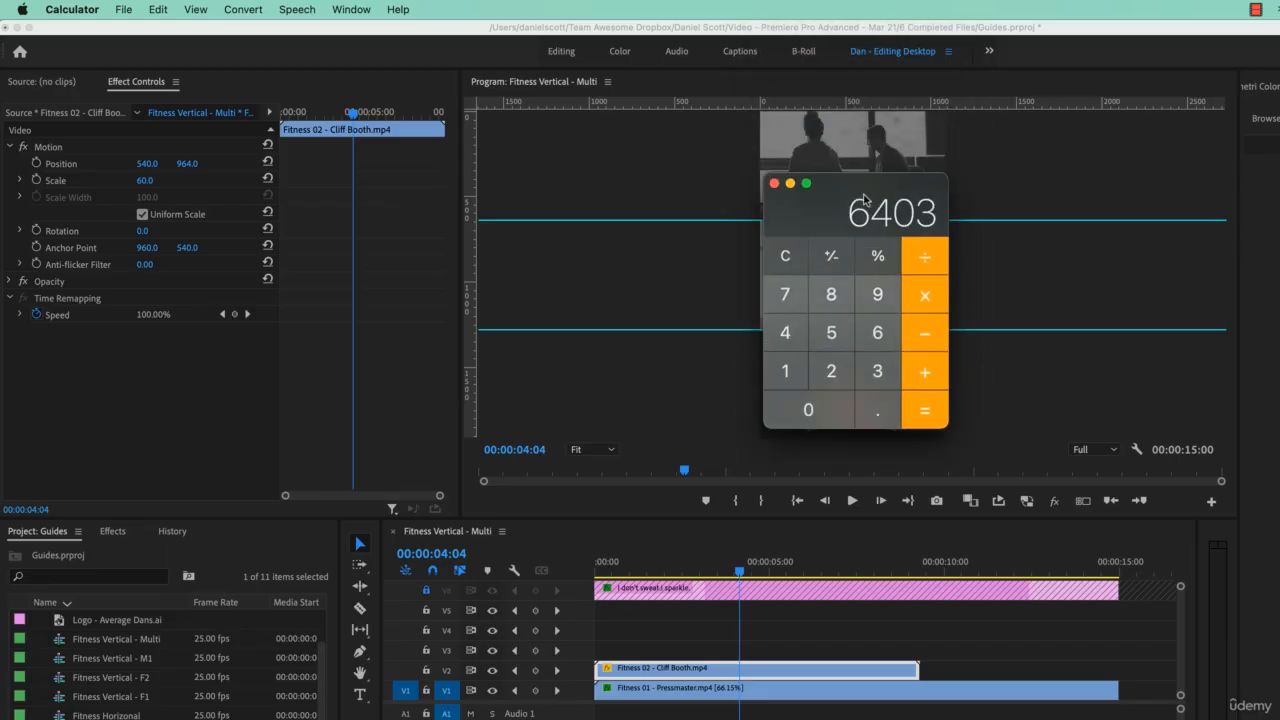
key(BackSpace)
text(3)
key(BackSpace)
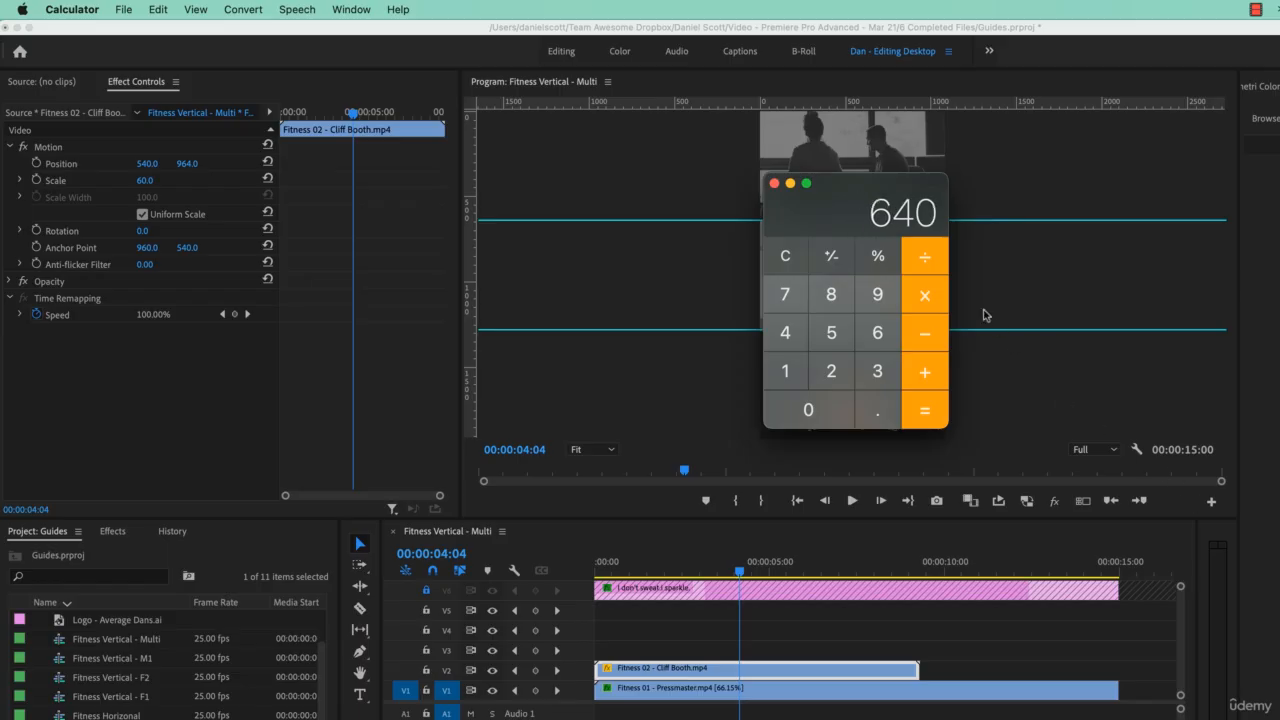
click(924, 295)
click(878, 371)
click(924, 410)
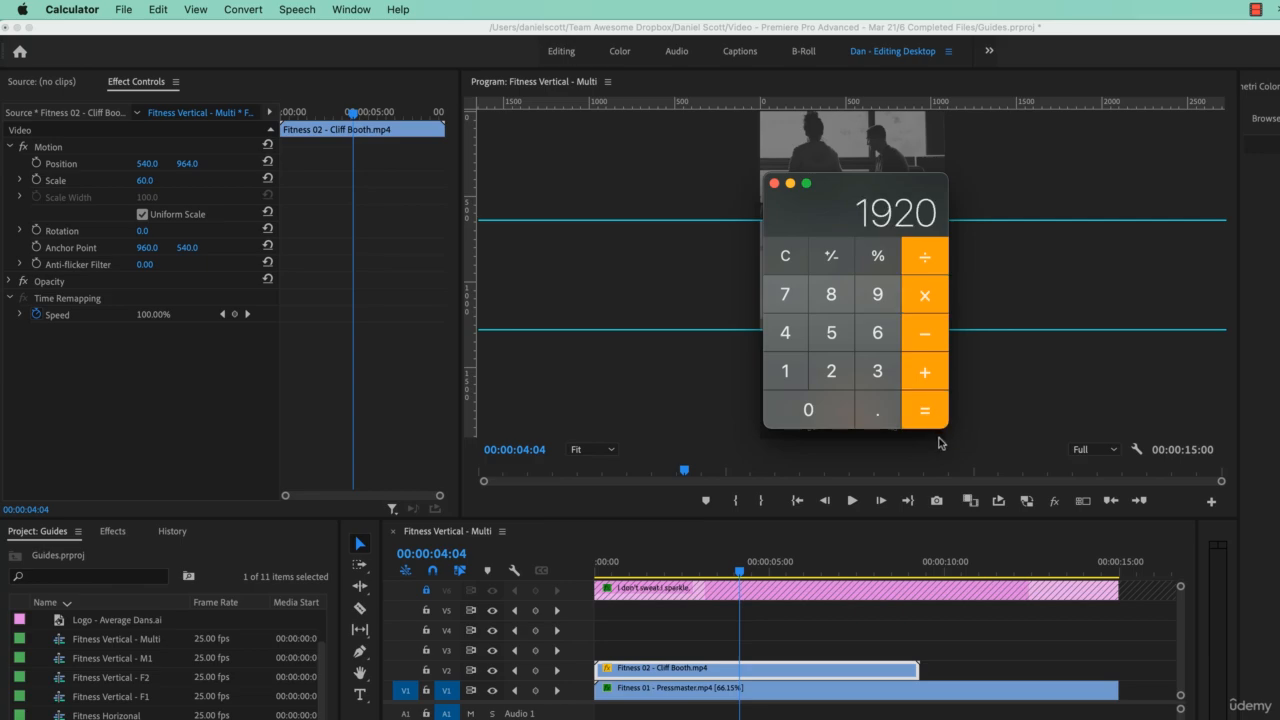
click(789, 184)
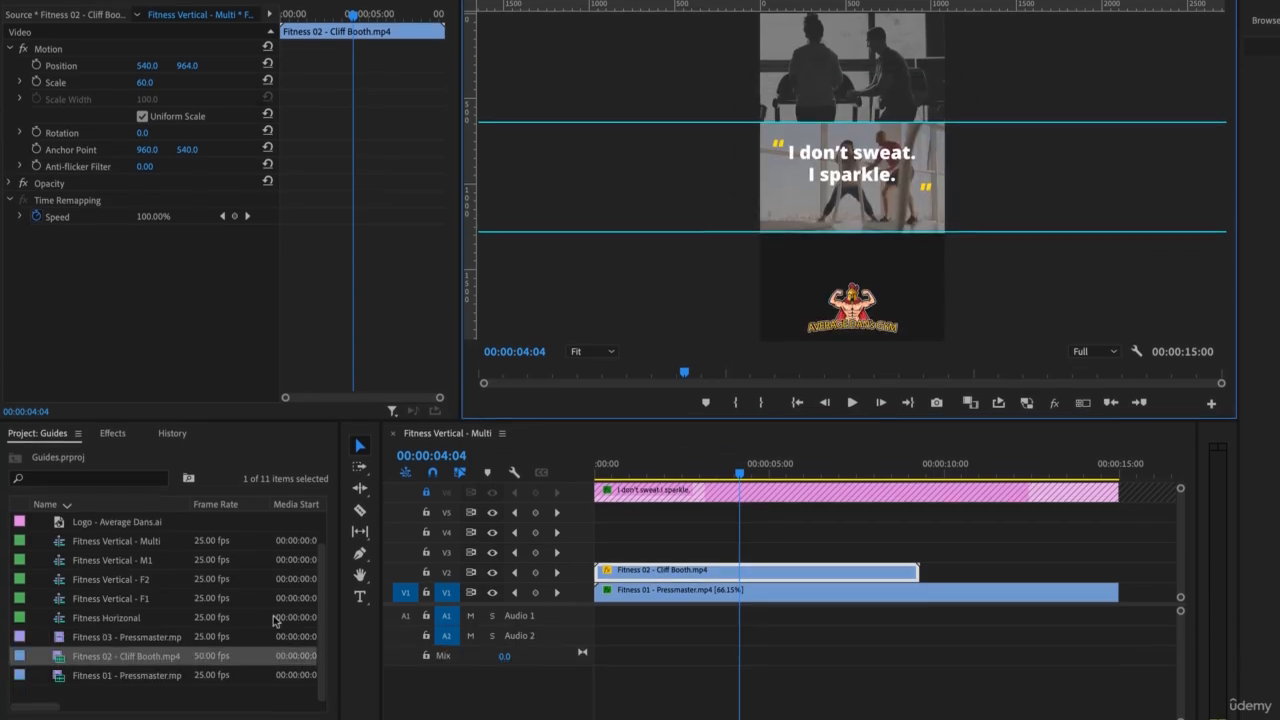
Step: Place the "Fitness 03 - Pressmaster.mp4" clip at the start of track V3
drag(275, 636, 600, 568)
drag(600, 518, 600, 518)
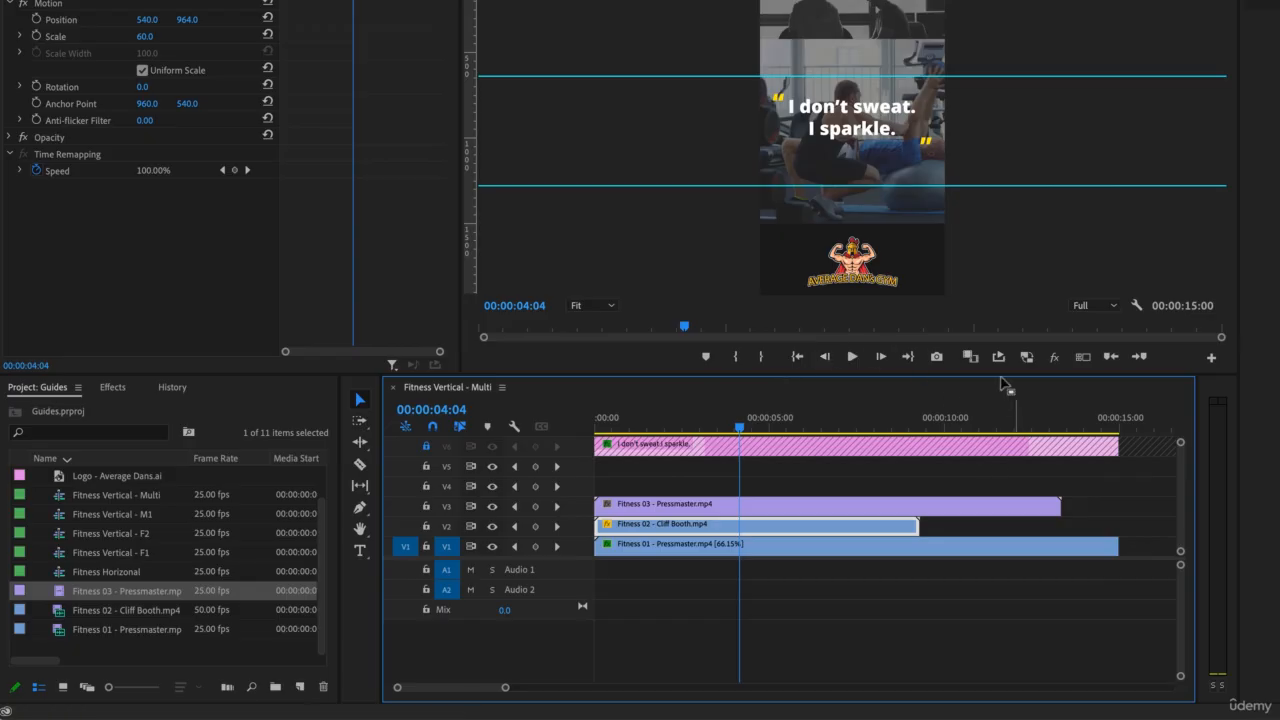
click(928, 172)
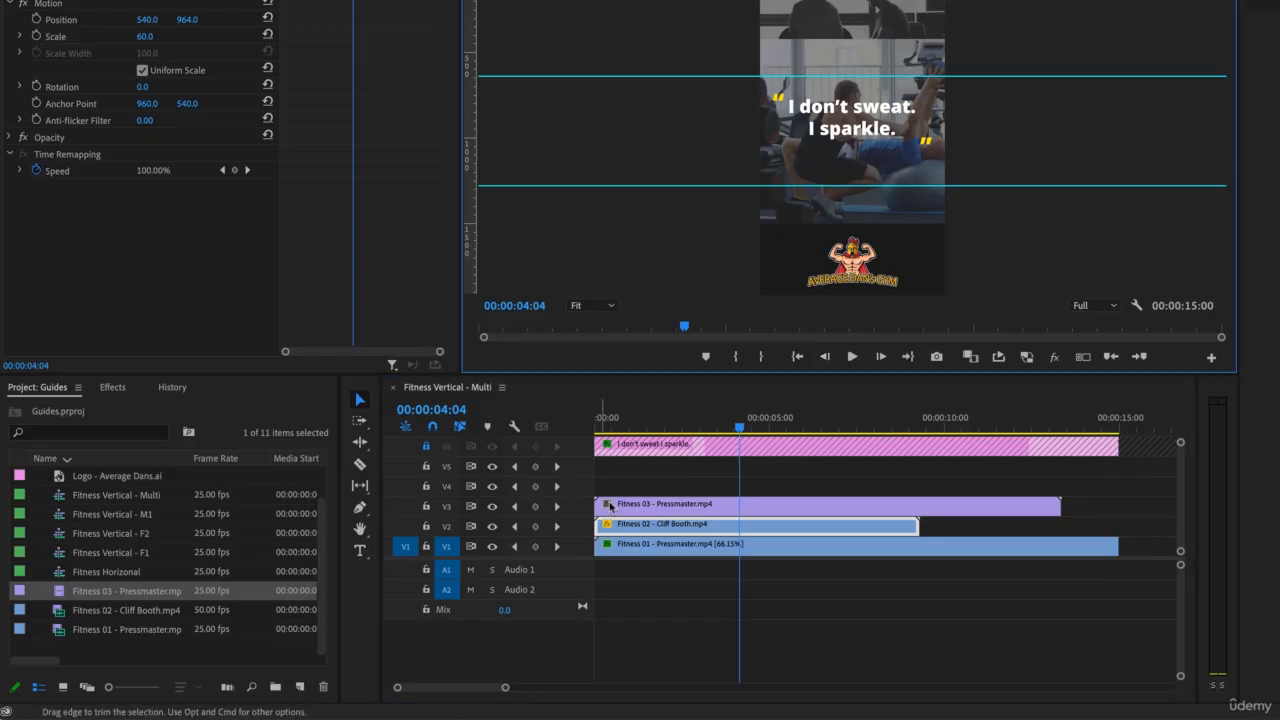
Step: Set the scale of the "Fitness 03 - Pressmaster.mp4" clip on track V3 to 60
click(643, 509)
click(643, 509)
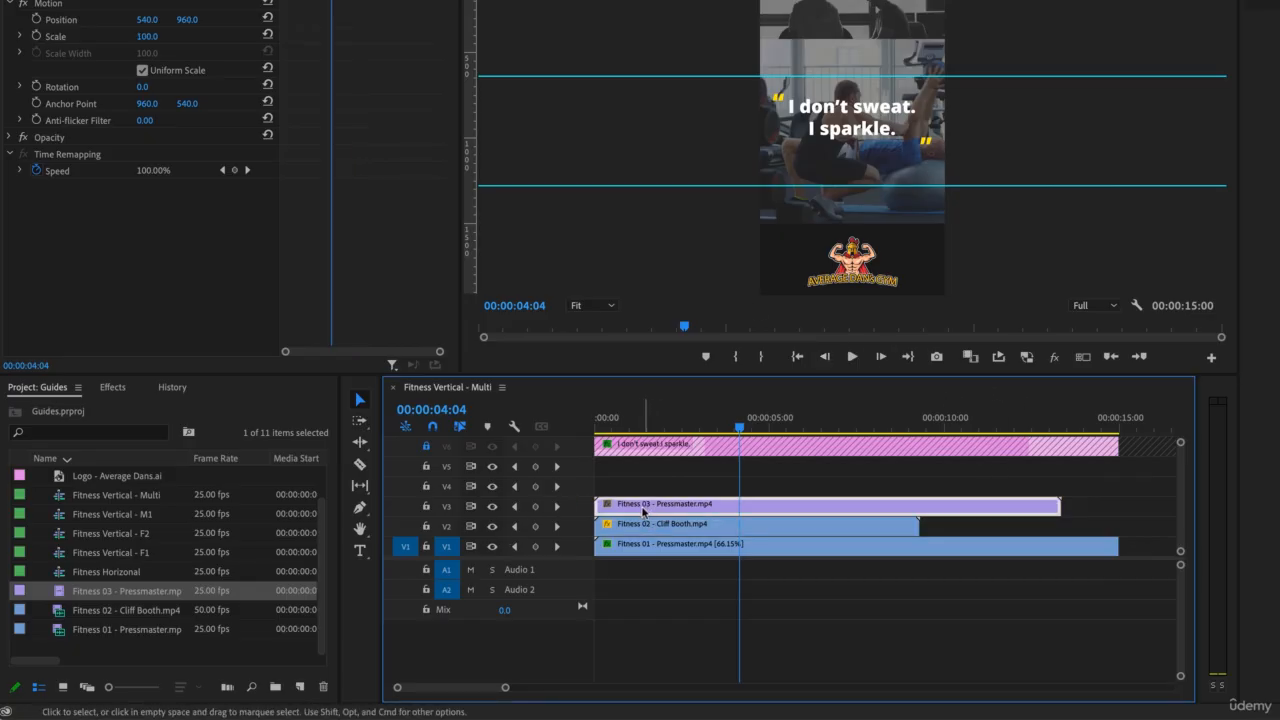
click(904, 226)
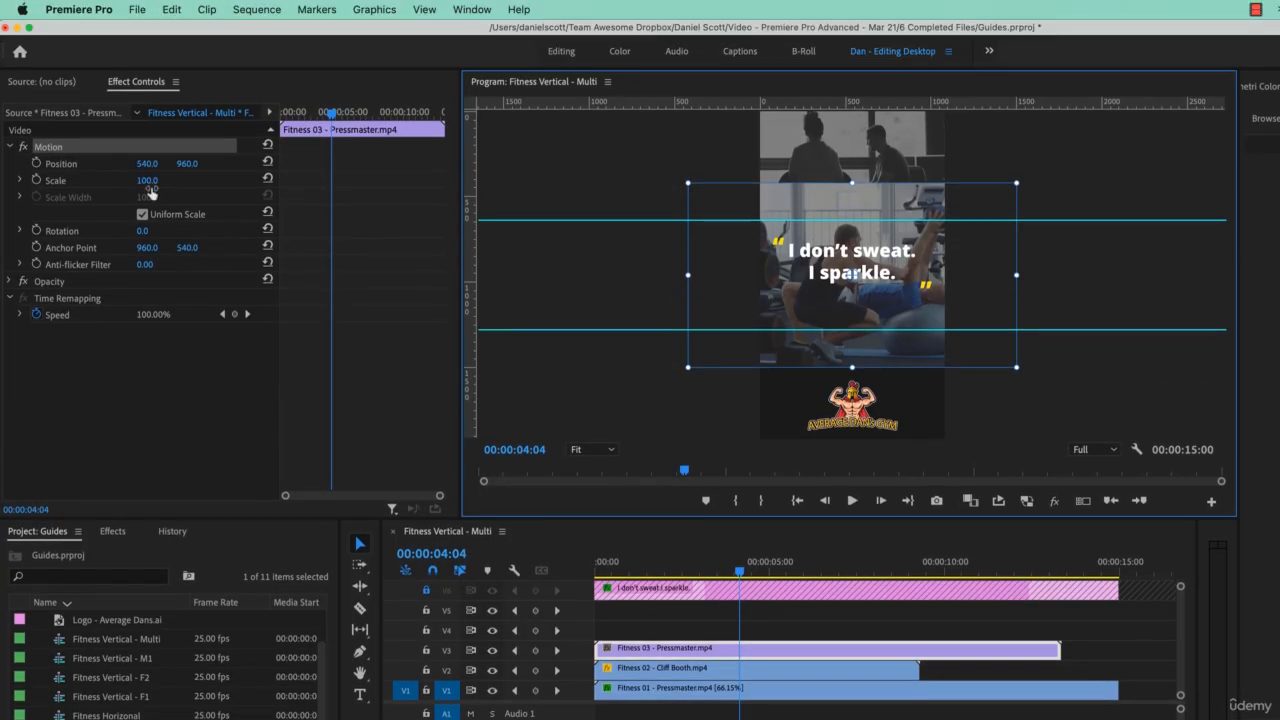
click(152, 180)
text(60)
key(Return)
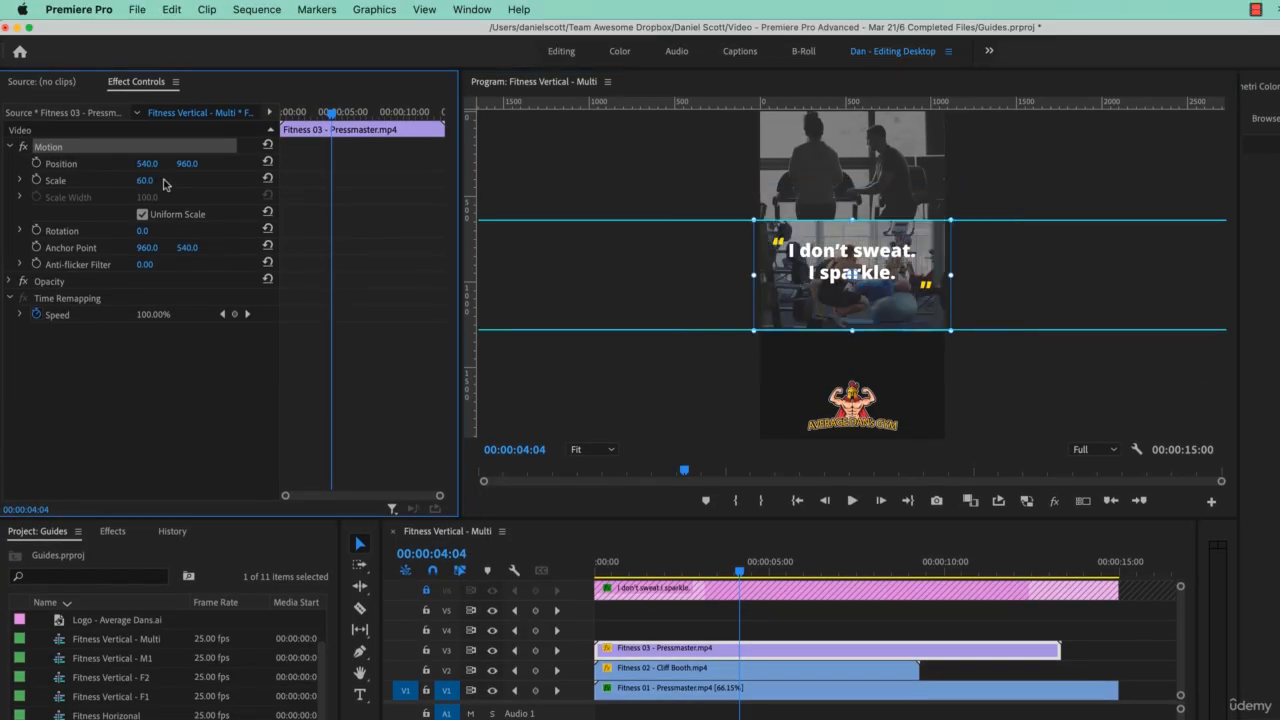
Step: Move the Fitness 03 clip straight down to 540, 1604 so its upper edge snaps to the lower guide
drag(934, 326, 935, 421)
drag(934, 370, 934, 371)
click(990, 371)
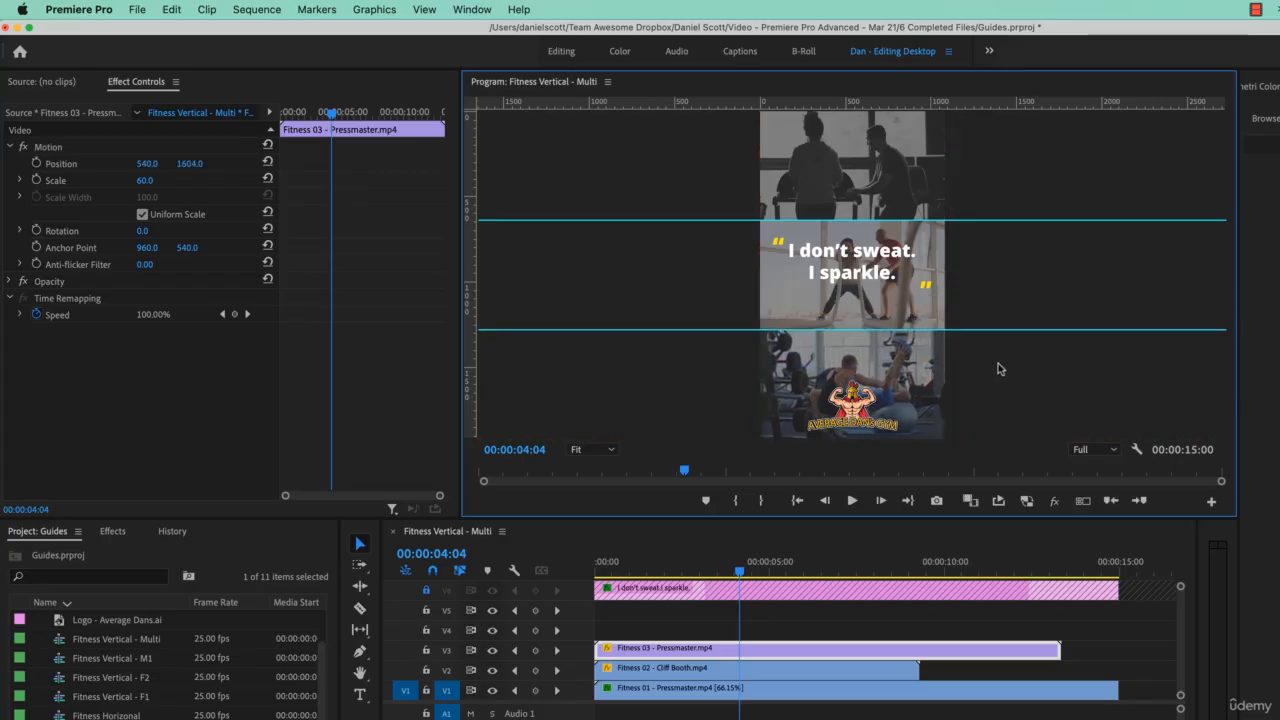
Step: Play the sequence from its start to about 00:00:03:06 to check the three-part layout
click(525, 585)
key(Home)
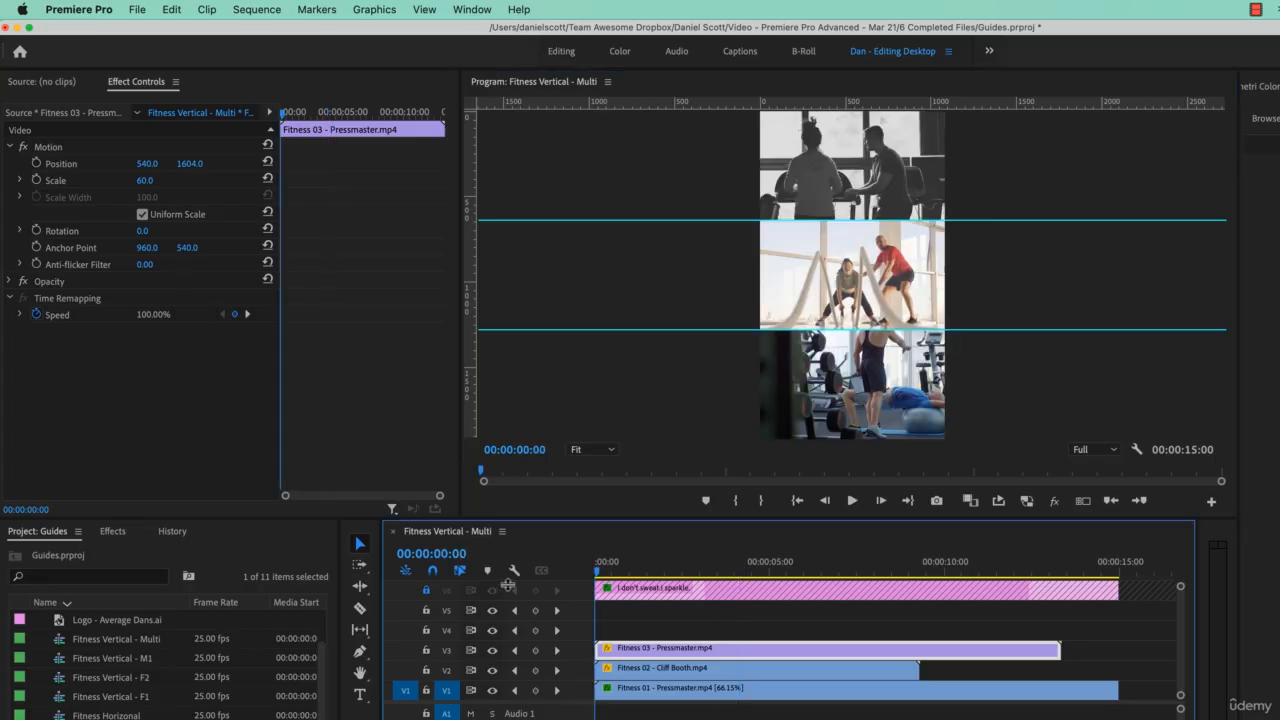
key(space)
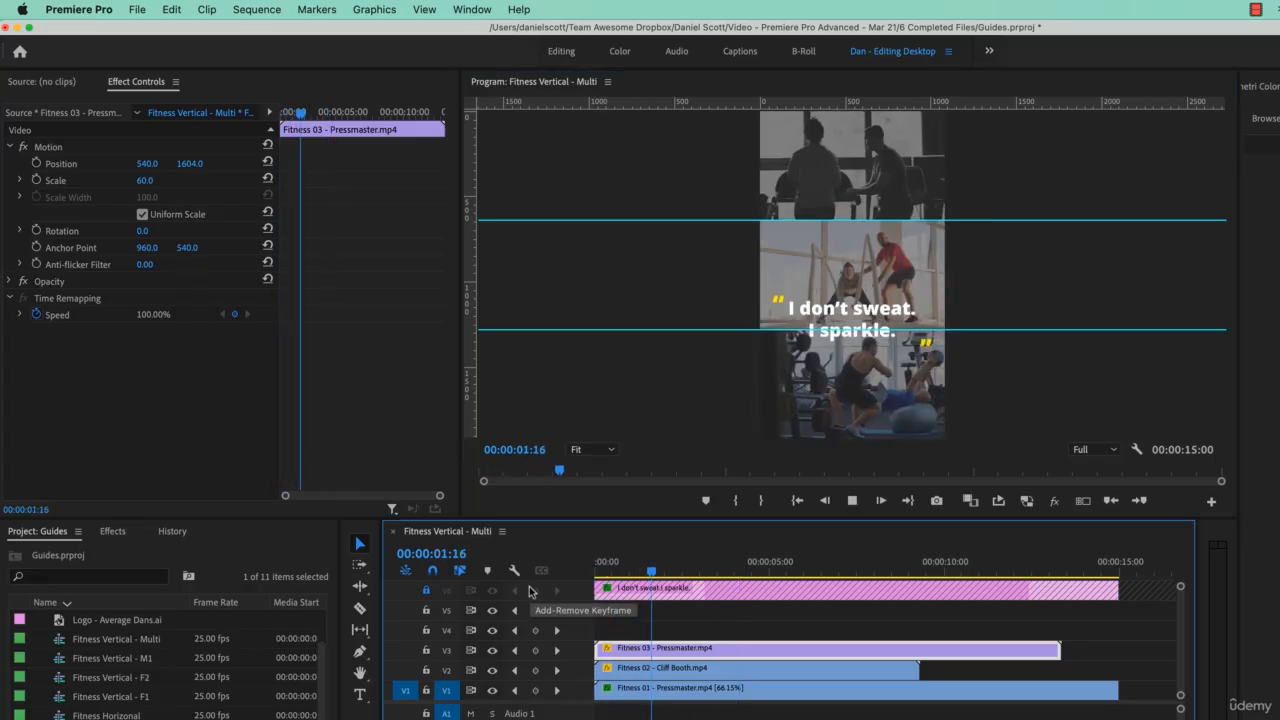
key(space)
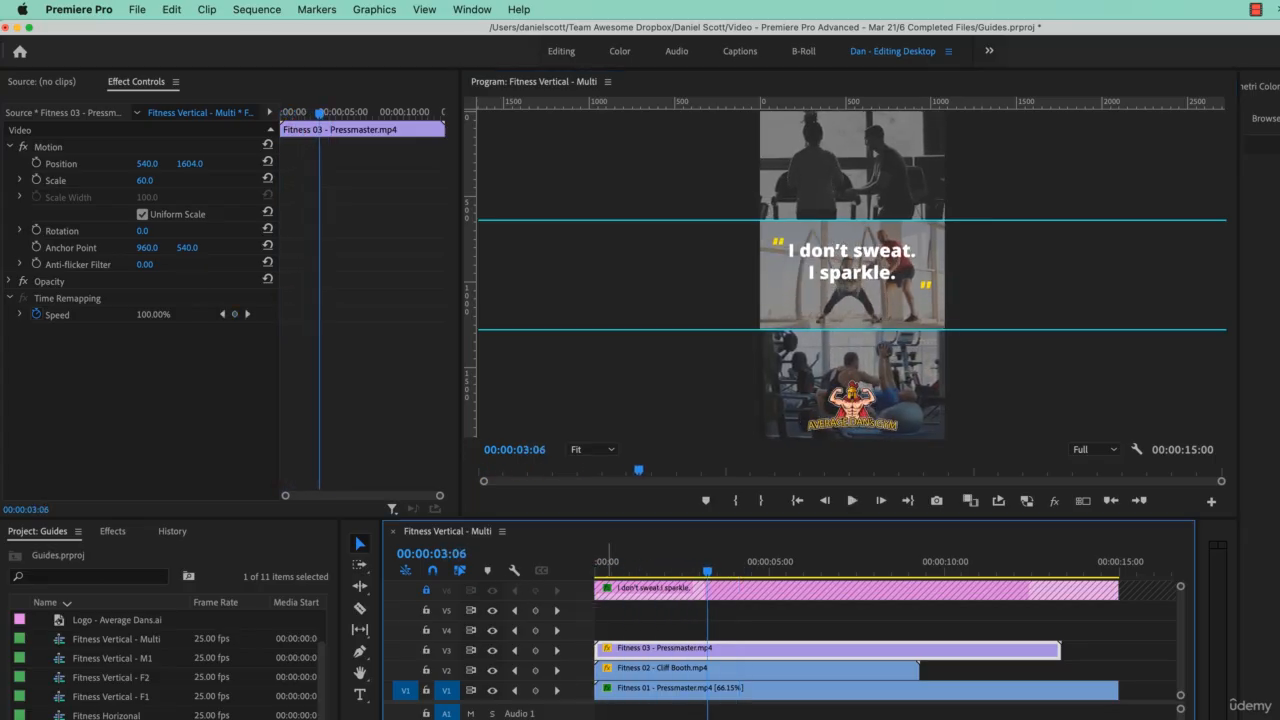
Step: Hide the guides in the program monitor and preview the sequence without them up to about 00:00:04:20
click(424, 10)
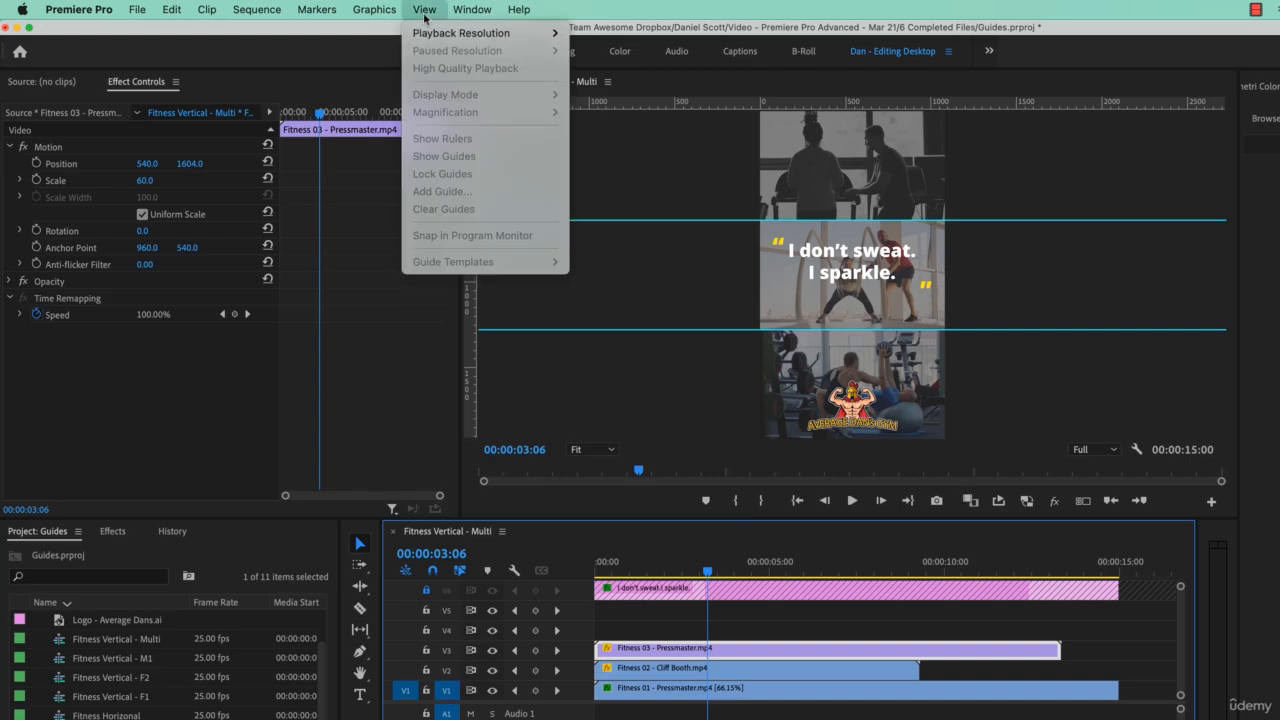
click(634, 392)
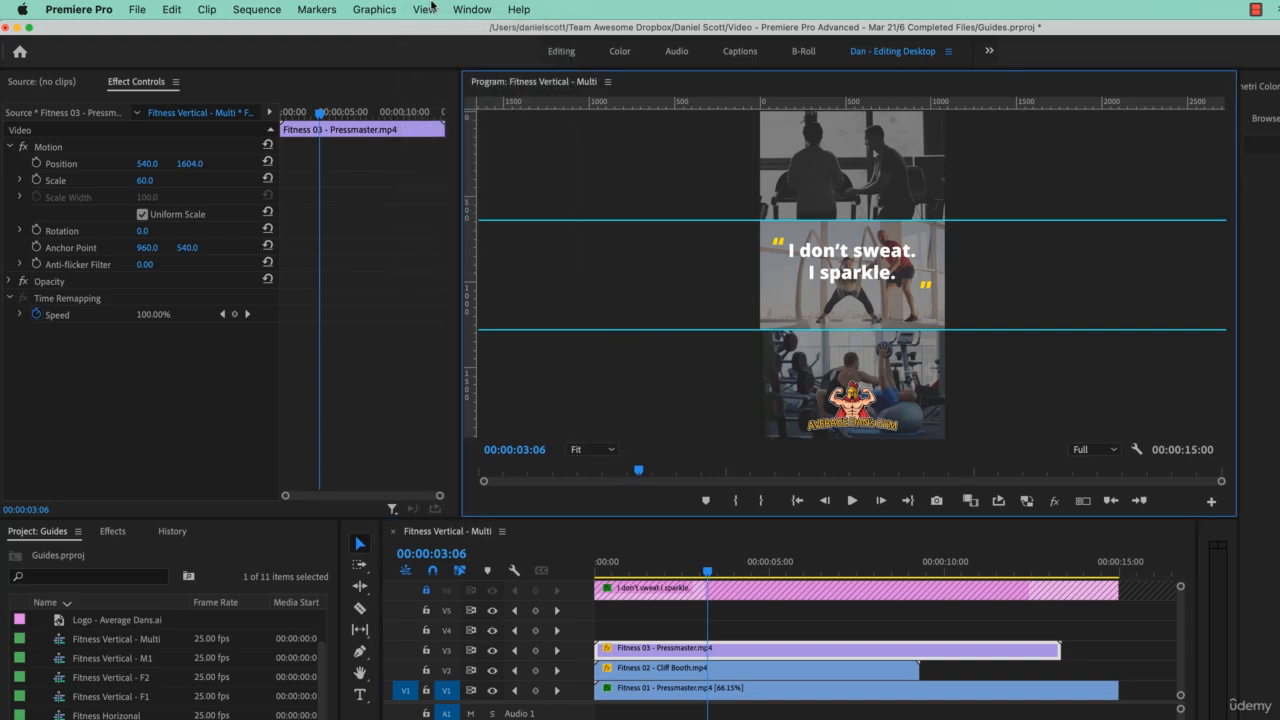
click(424, 9)
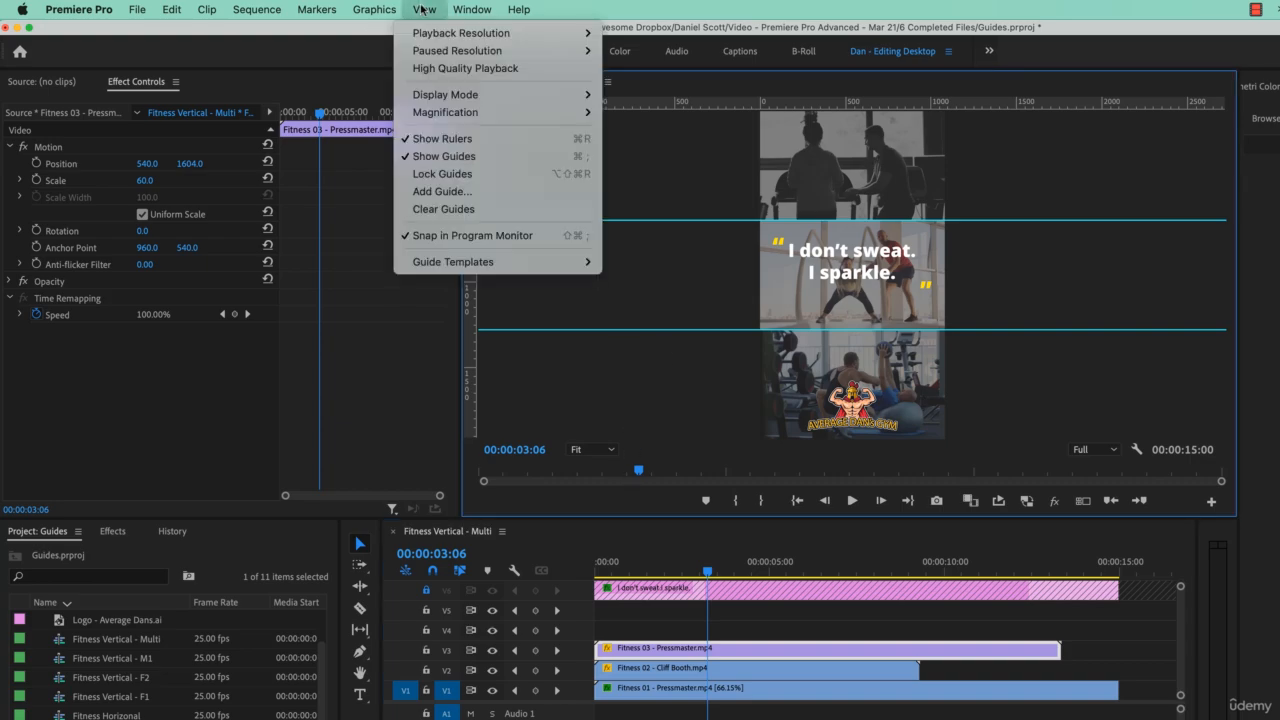
click(443, 157)
key(space)
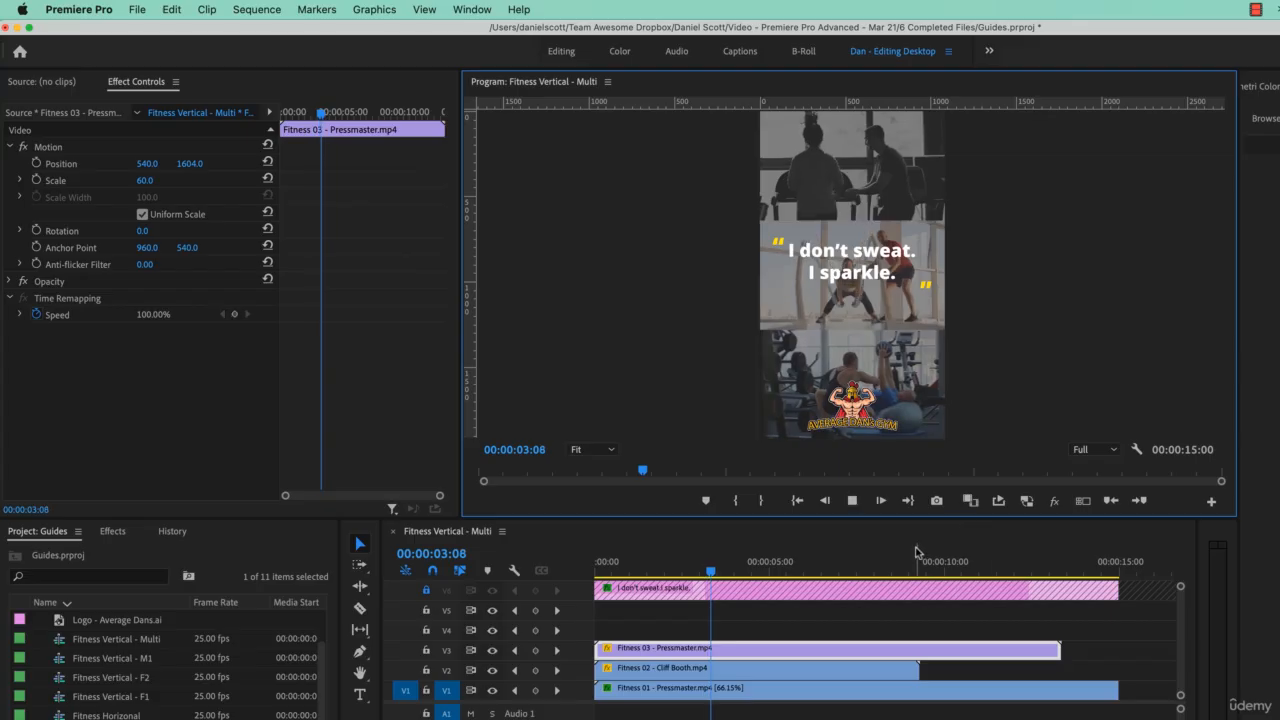
key(space)
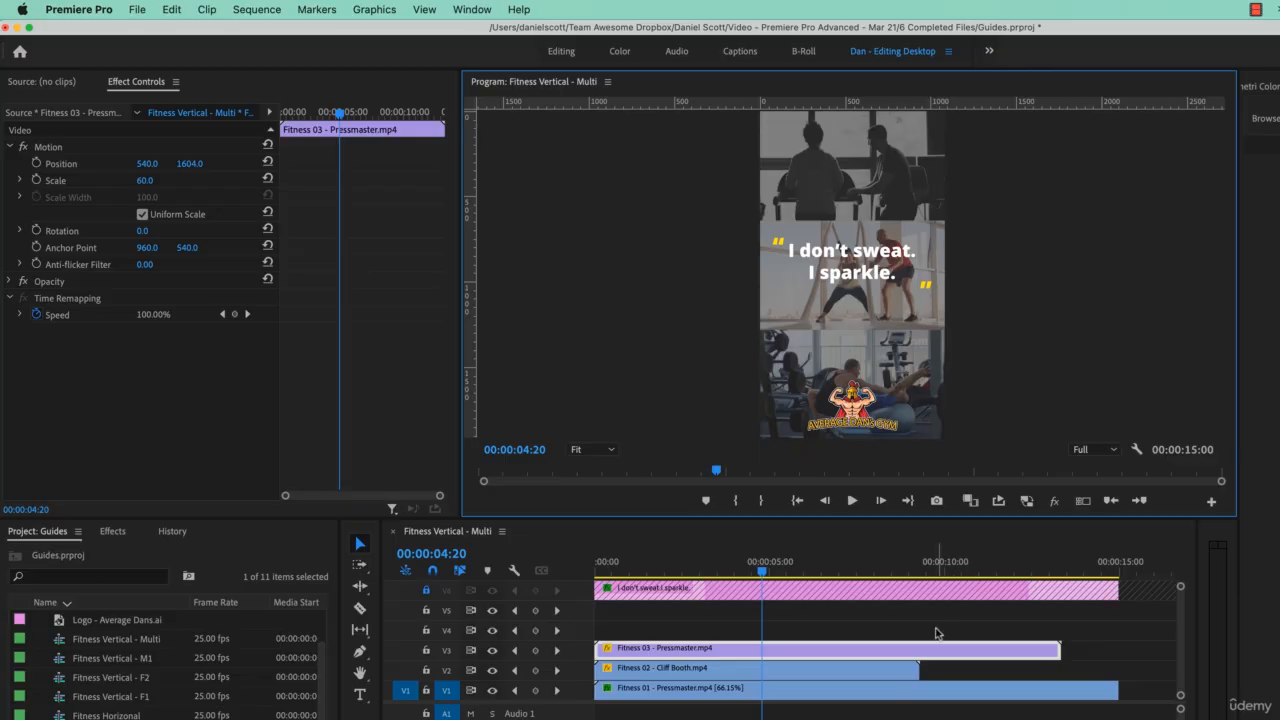
Step: Rate-stretch the Fitness 03 and Fitness 02 clips to end level with the Fitness 01 clip, and select both stretched clips
key(b)
drag(1060, 649, 1118, 649)
drag(918, 668, 1118, 669)
key(v)
drag(914, 622, 936, 661)
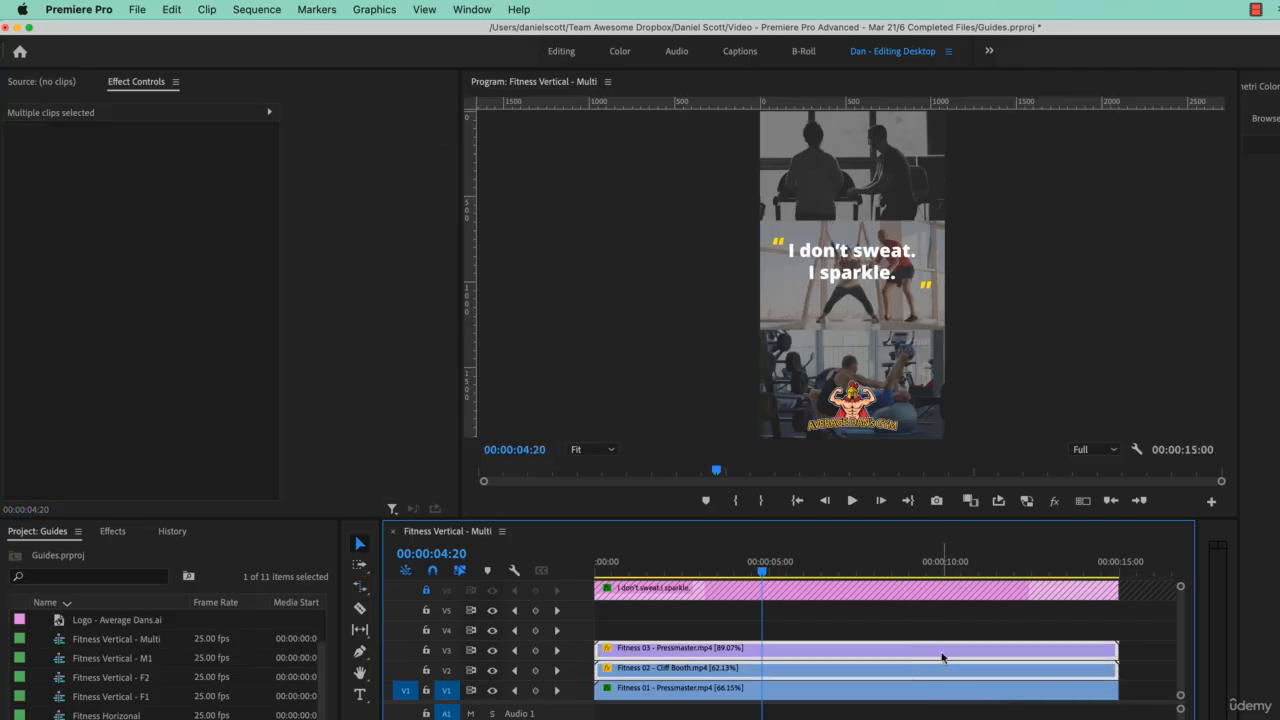
Step: Set the time interpolation of the selected Fitness 03 and Fitness 02 clips to Optical Flow in their speed/duration settings
right_click(940, 657)
click(1003, 556)
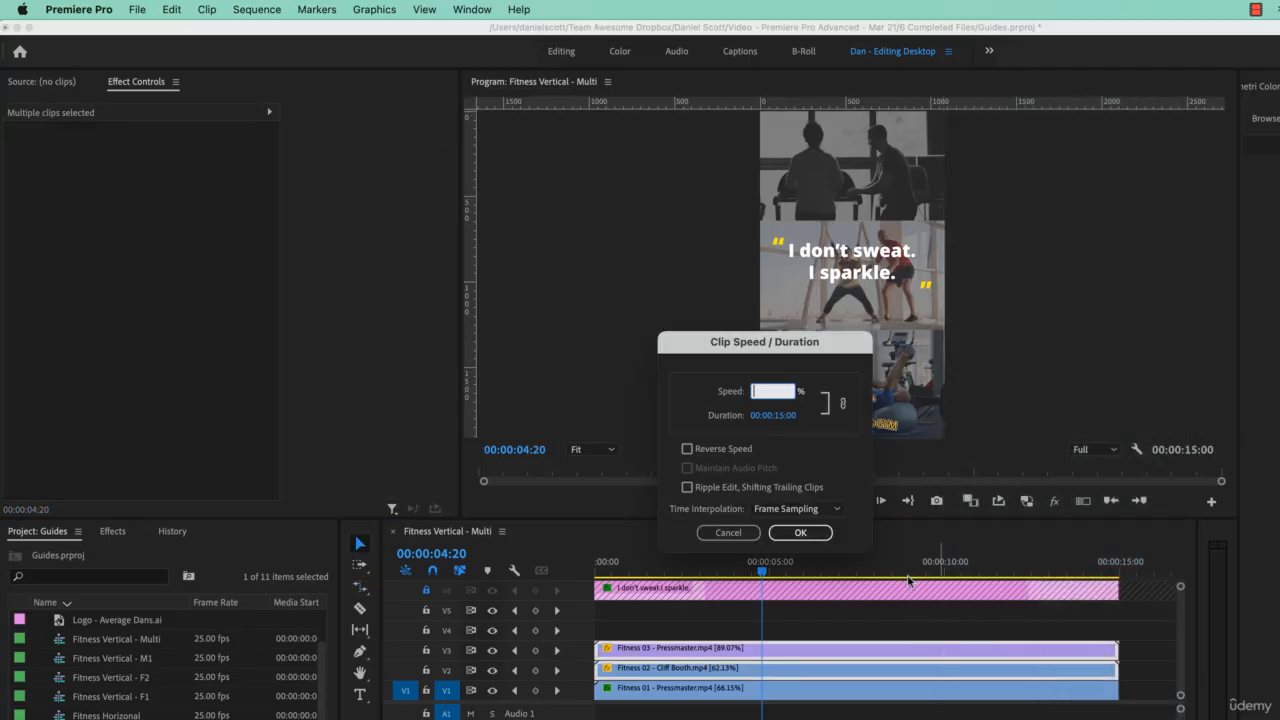
click(795, 508)
click(798, 561)
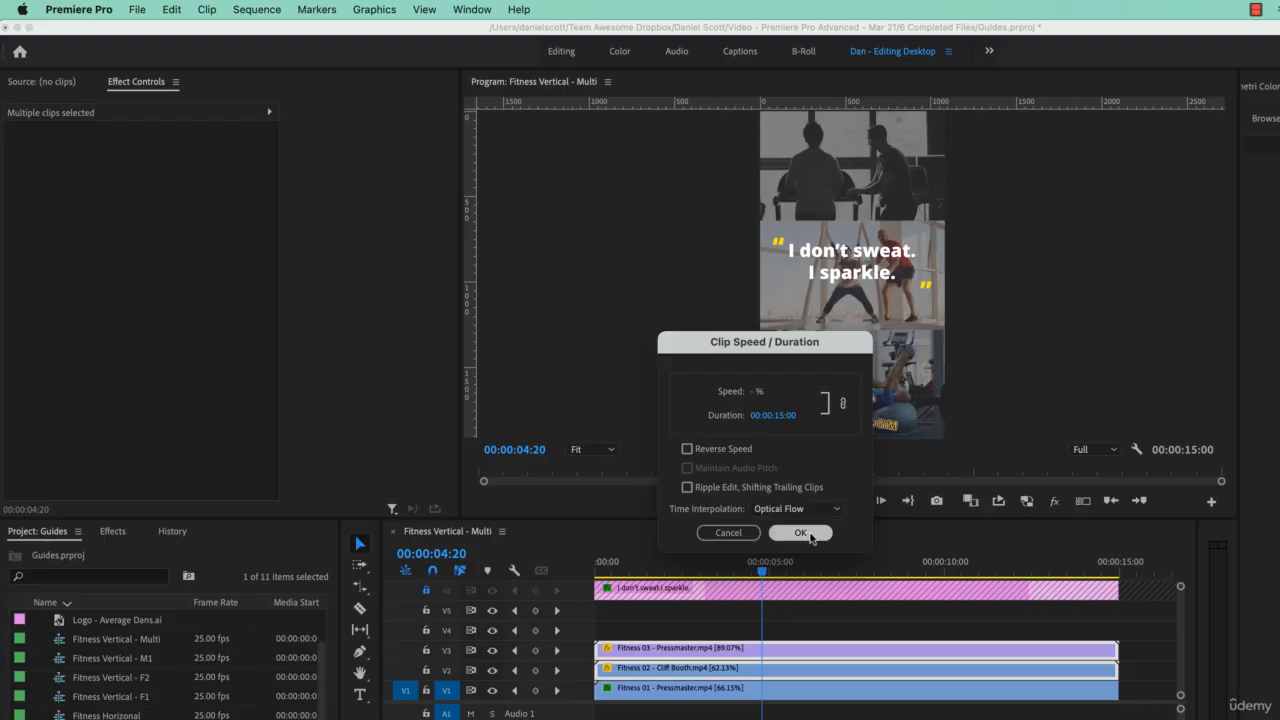
click(805, 532)
Step: Play the sequence from near its start to about 00:00:02:22 to preview the retimed clips
drag(766, 562, 622, 570)
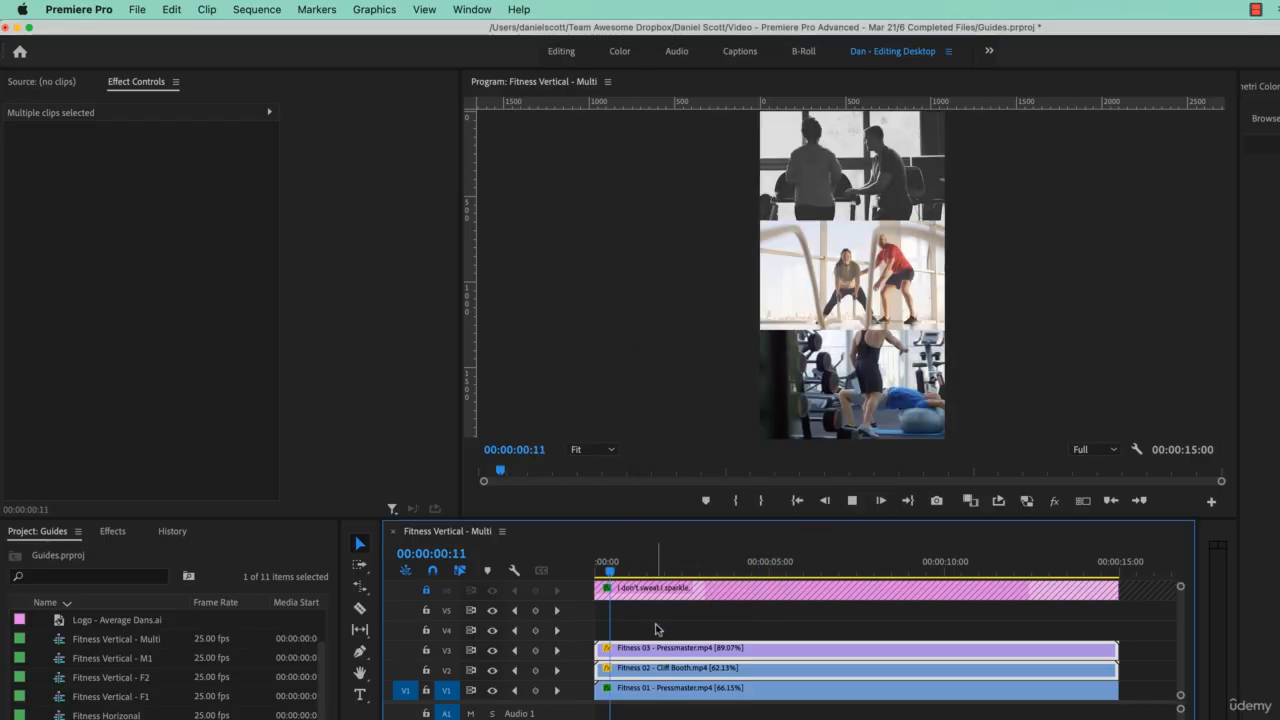
key(space)
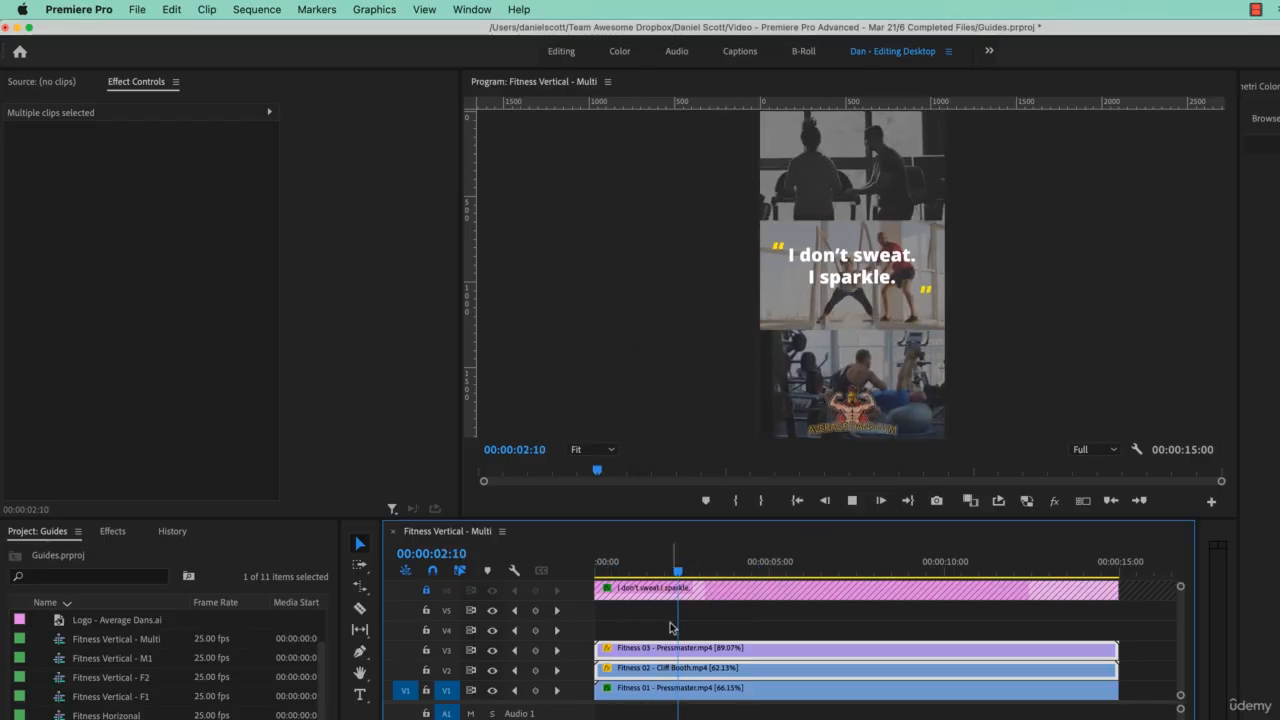
key(space)
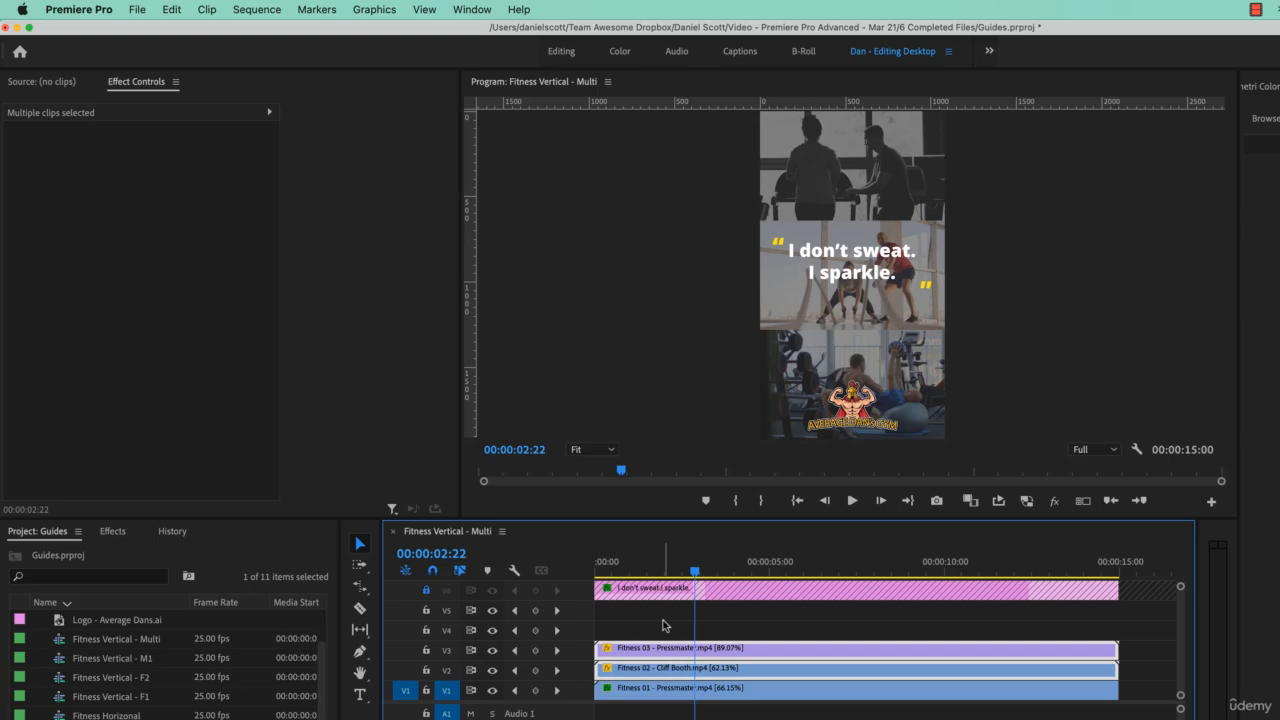
Step: Hide the rulers in the program monitor
click(421, 9)
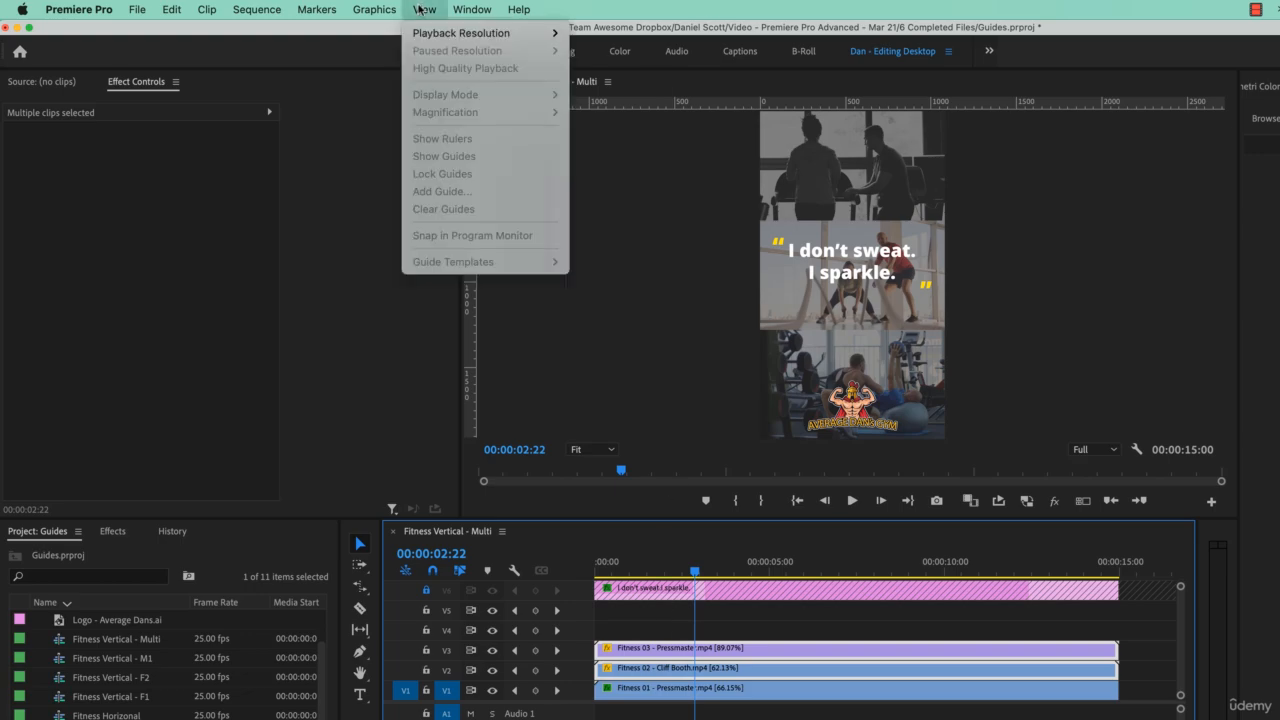
click(658, 251)
click(424, 9)
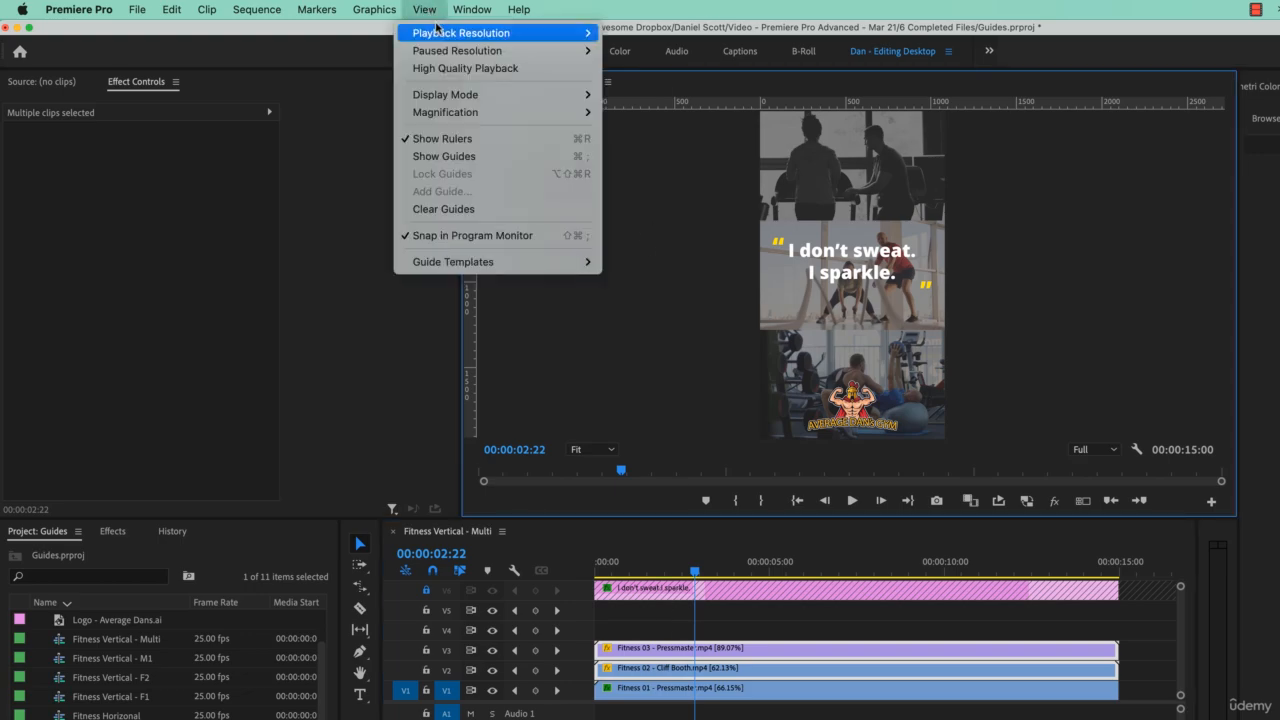
click(475, 137)
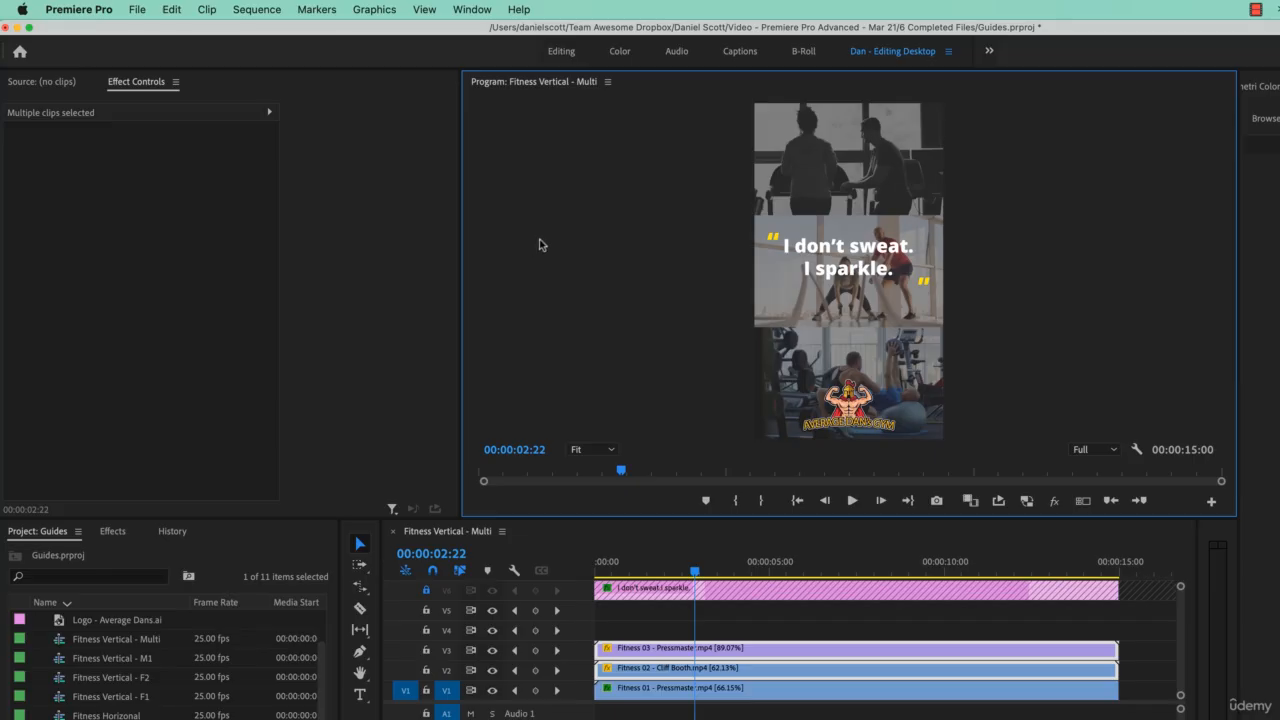